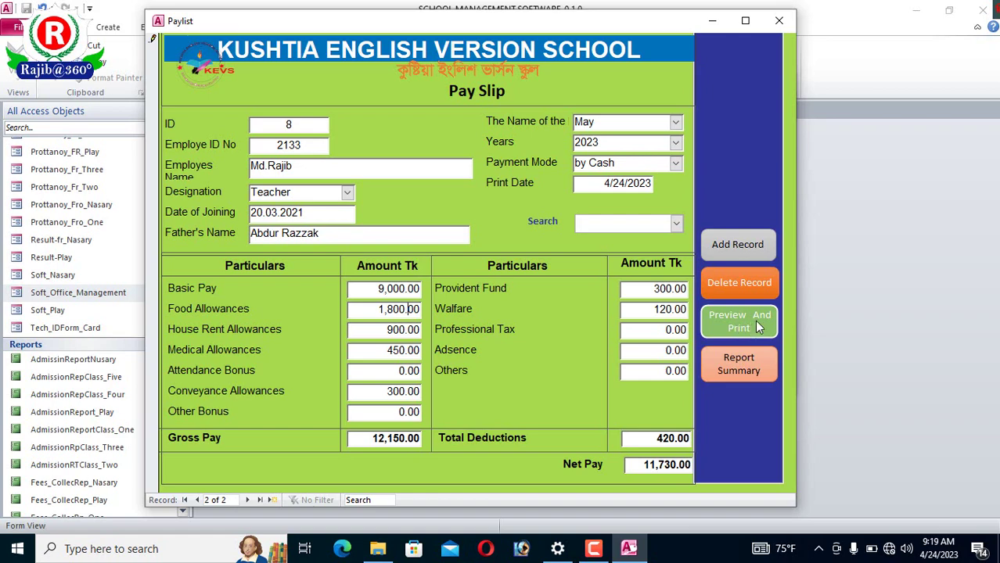
# - Open a print preview of the teacher's pay slip showing two copies on the page
pyautogui.click(751, 322)
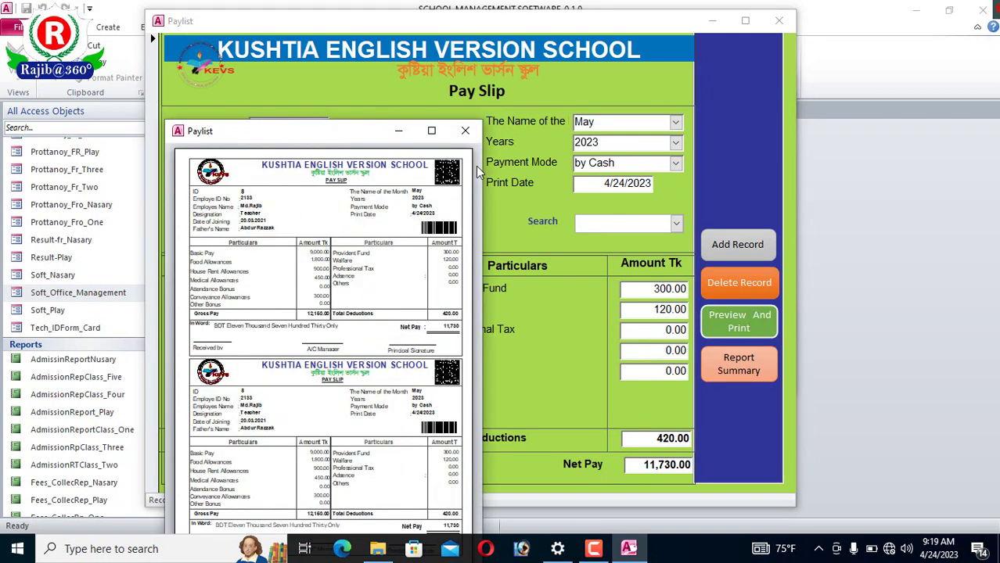
# - Maximize the pay slip preview, zoom it to 100%, and scroll through both slips
pyautogui.click(432, 131)
pyautogui.click(494, 214)
pyautogui.scroll(1, 585, 315)
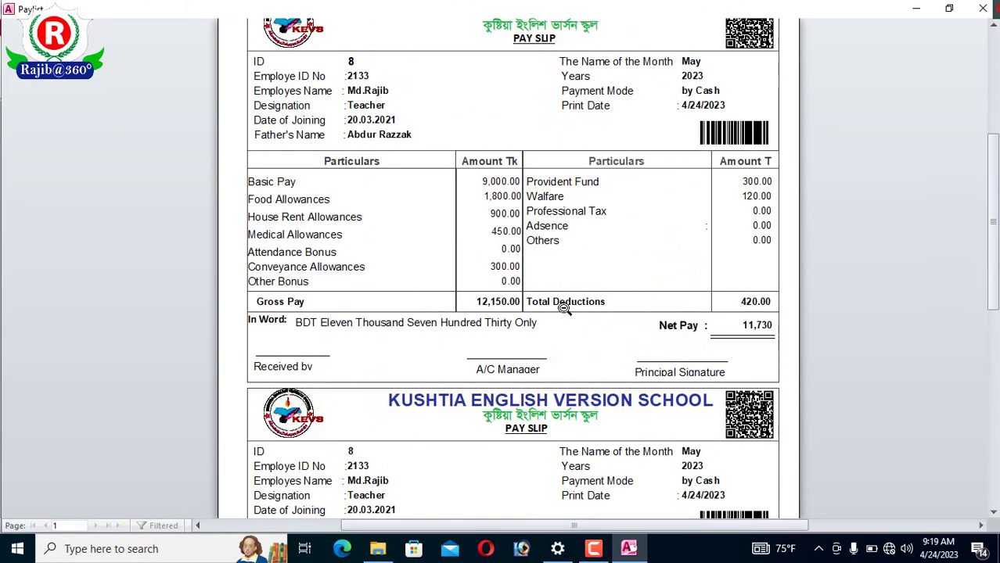
pyautogui.scroll(3, 563, 307)
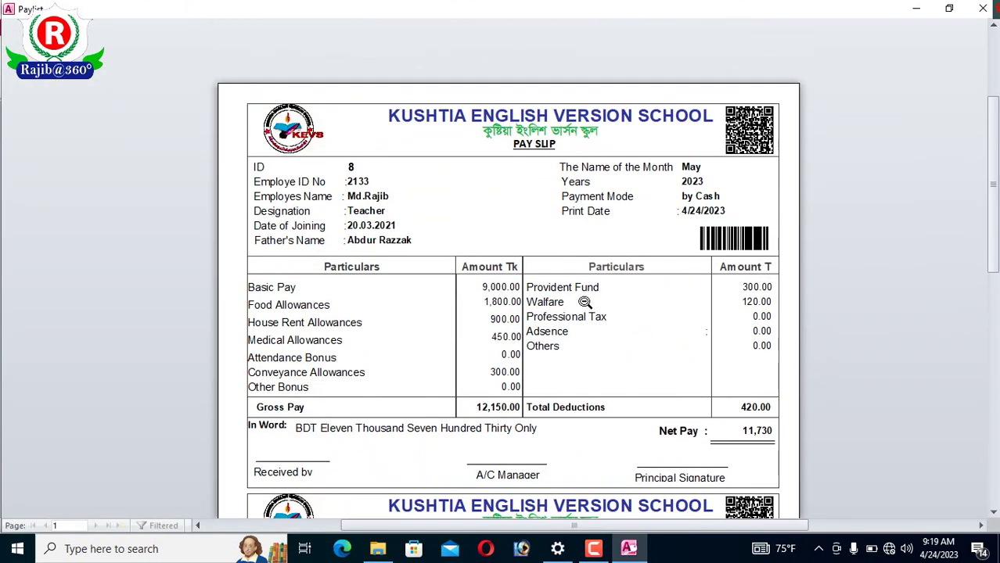
pyautogui.scroll(-6, 607, 281)
pyautogui.scroll(-4, 610, 279)
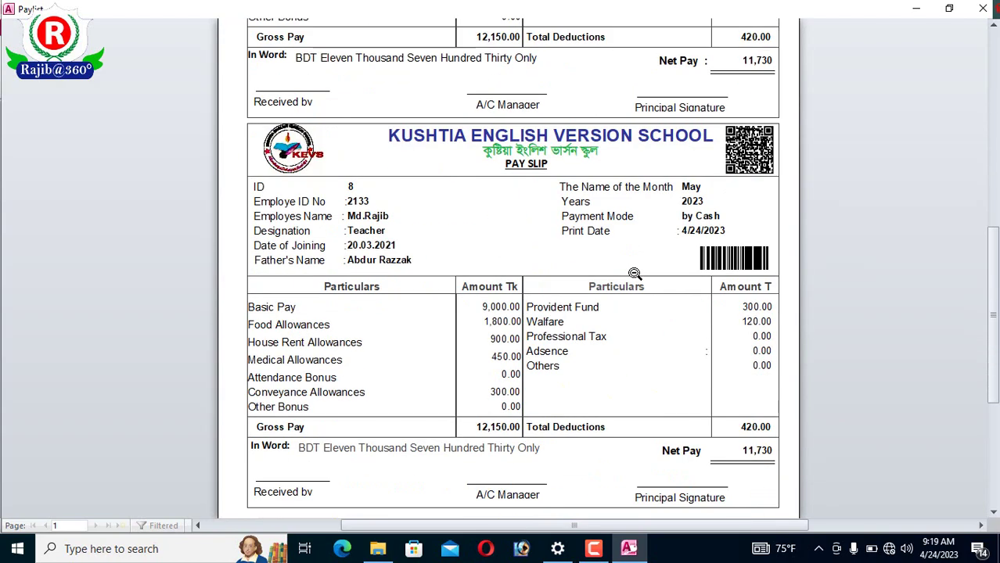
pyautogui.scroll(-4, 635, 272)
pyautogui.scroll(4, 636, 272)
pyautogui.scroll(4, 638, 273)
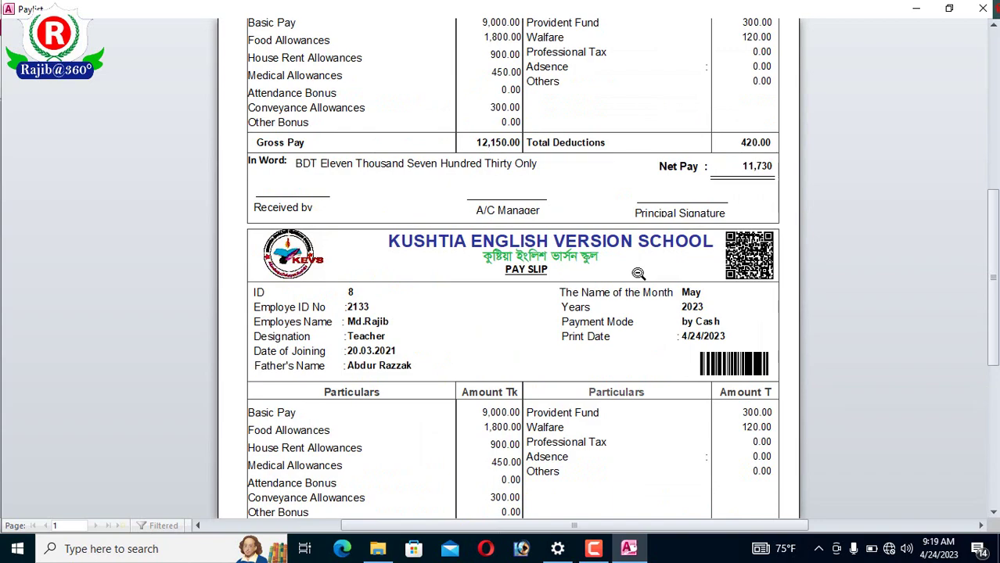
pyautogui.scroll(1, 638, 273)
pyautogui.scroll(3, 639, 273)
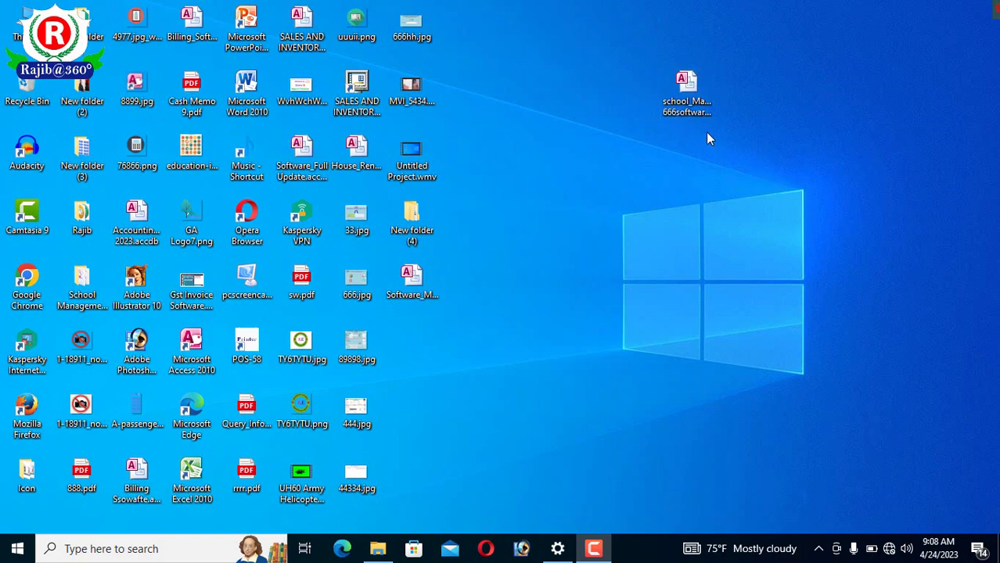
# - Open the school_Ma... database from the desktop and enable its blocked content
pyautogui.doubleClick(685, 87)
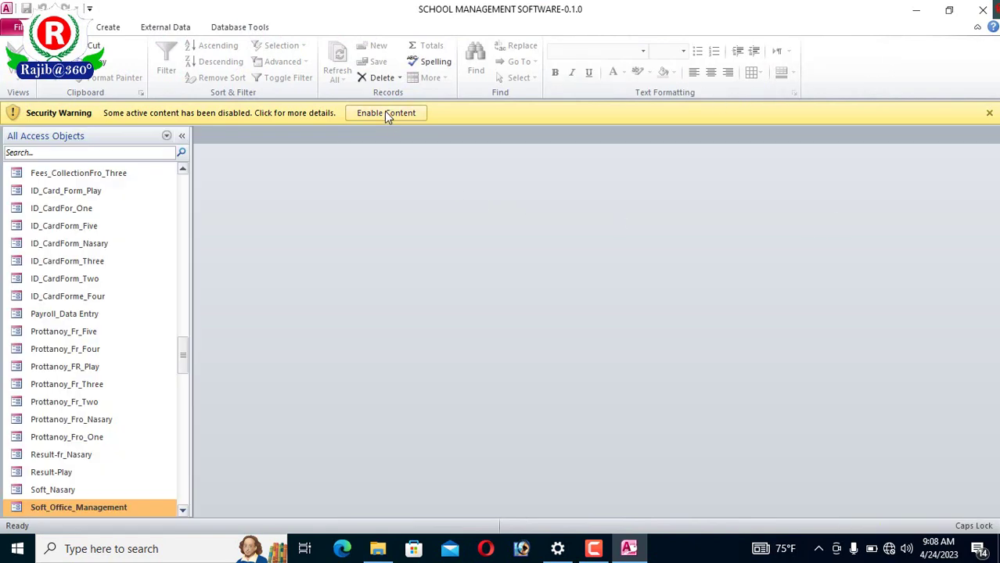
pyautogui.click(385, 113)
pyautogui.scroll(-20, 153, 389)
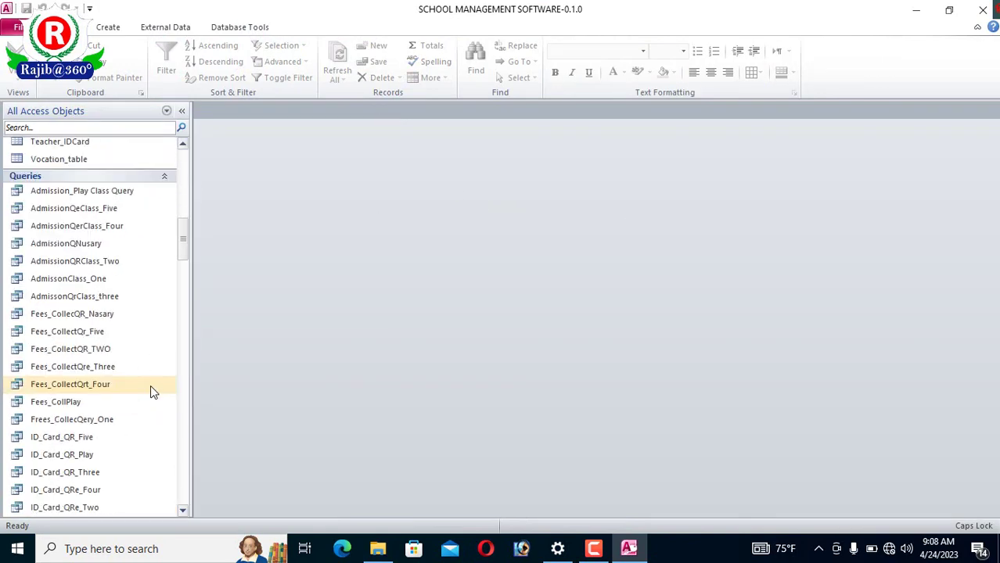
pyautogui.scroll(-15, 154, 391)
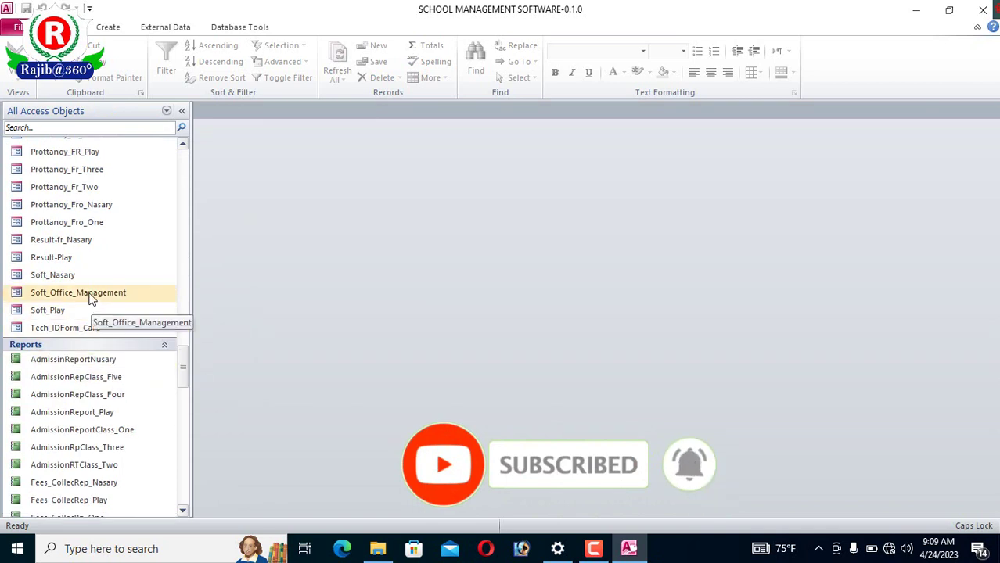
# - Open Soft_Office_Management and launch Employee_TeachForm via the শিক্ষক তথ্য button
pyautogui.click(92, 294)
pyautogui.doubleClick(93, 299)
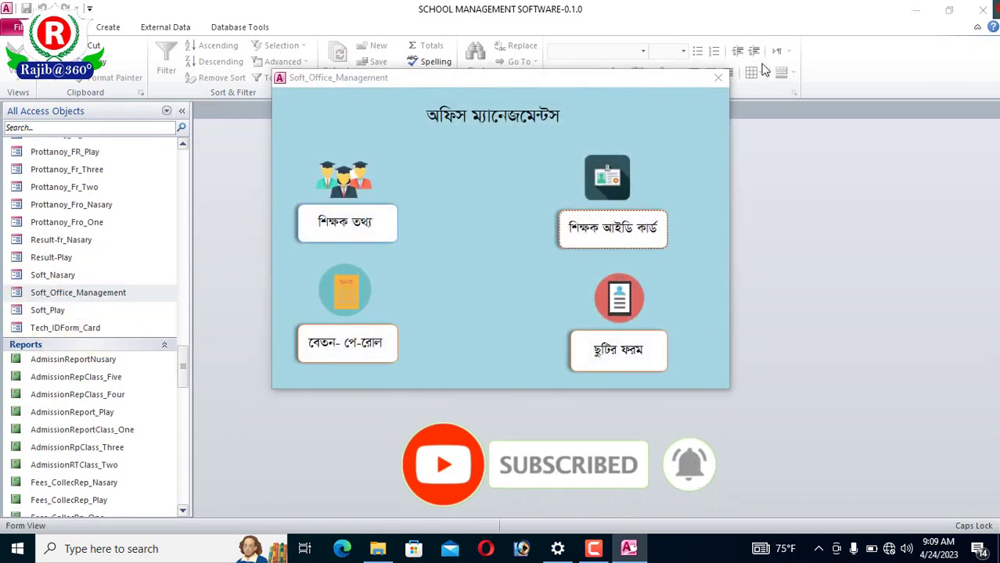
pyautogui.moveTo(597, 83); pyautogui.dragTo(661, 87)
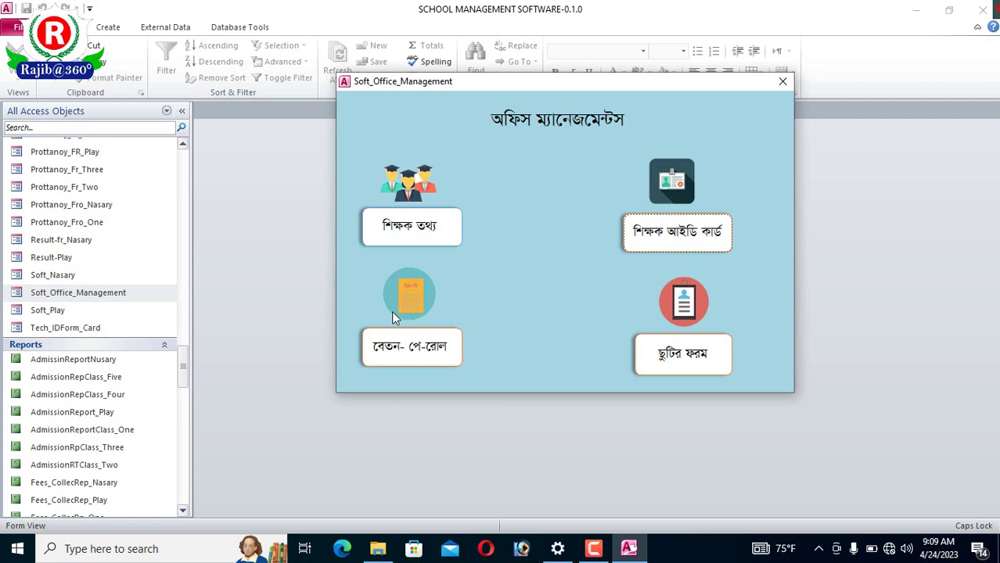
pyautogui.click(432, 230)
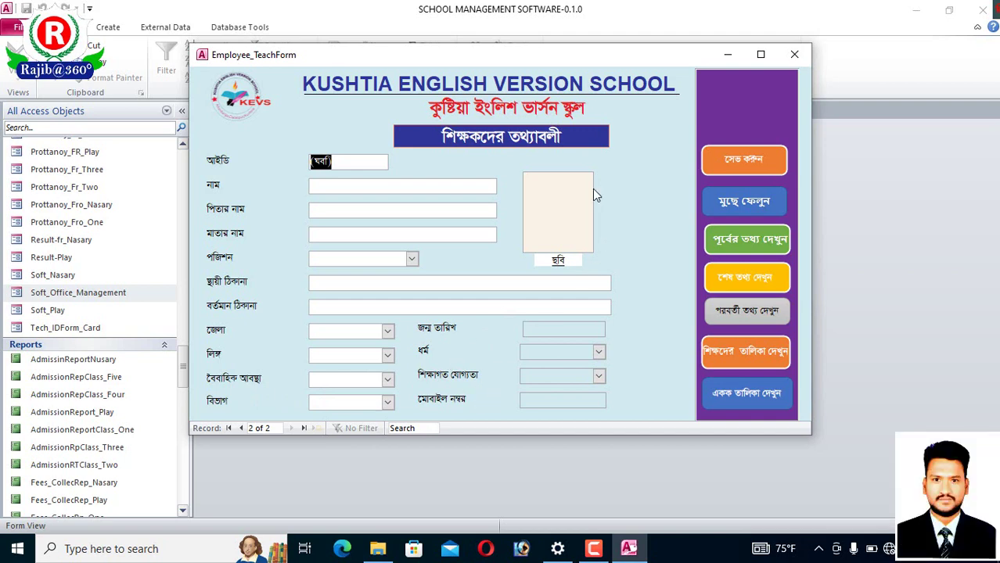
# - Enter the teacher's name in the নাম field of the new record
pyautogui.click(374, 188)
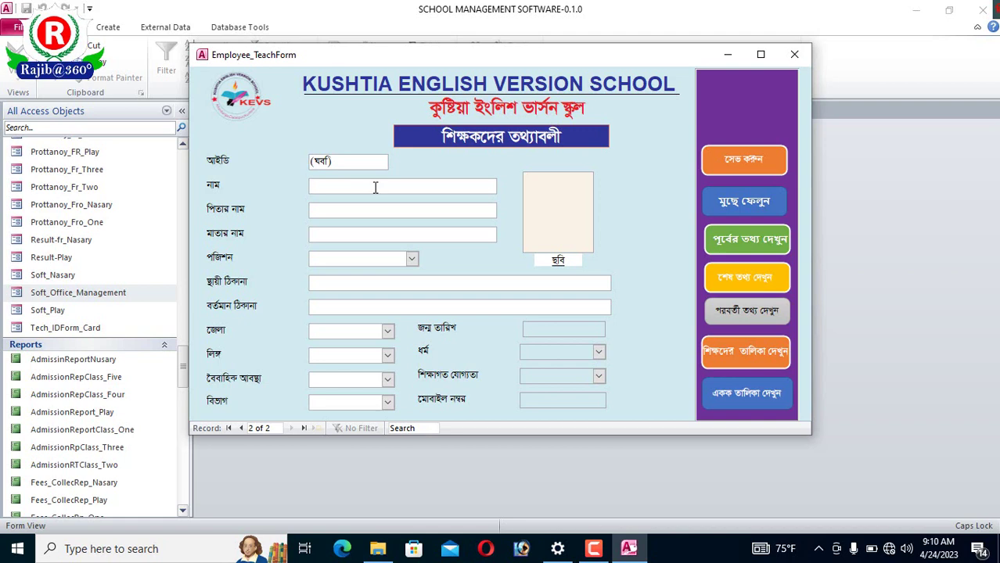
pyautogui.write('ঠক')
pyautogui.press('BackSpace')
pyautogui.press('BackSpace')
pyautogui.write('মাজিব')
# - Fill in the father's name in the পিতার নাম field, correcting typos
pyautogui.click(361, 211)
pyautogui.write('ওও')
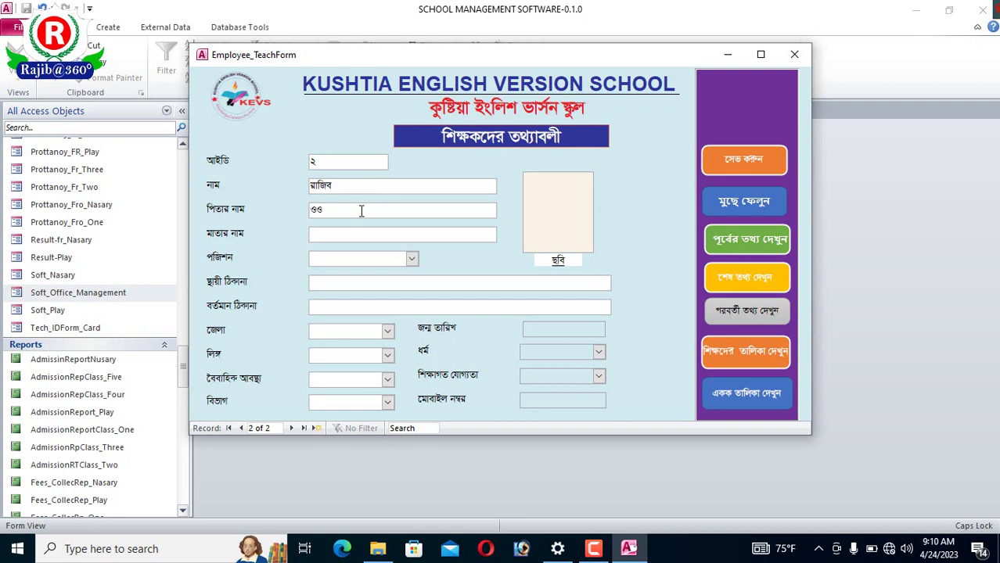
pyautogui.press('BackSpace')
pyautogui.press('BackSpace')
pyautogui.write('আ')
pyautogui.press('BackSpace')
pyautogui.write('াক')
# - Set the designation to assistant teacher and step through the address fields
pyautogui.click(412, 260)
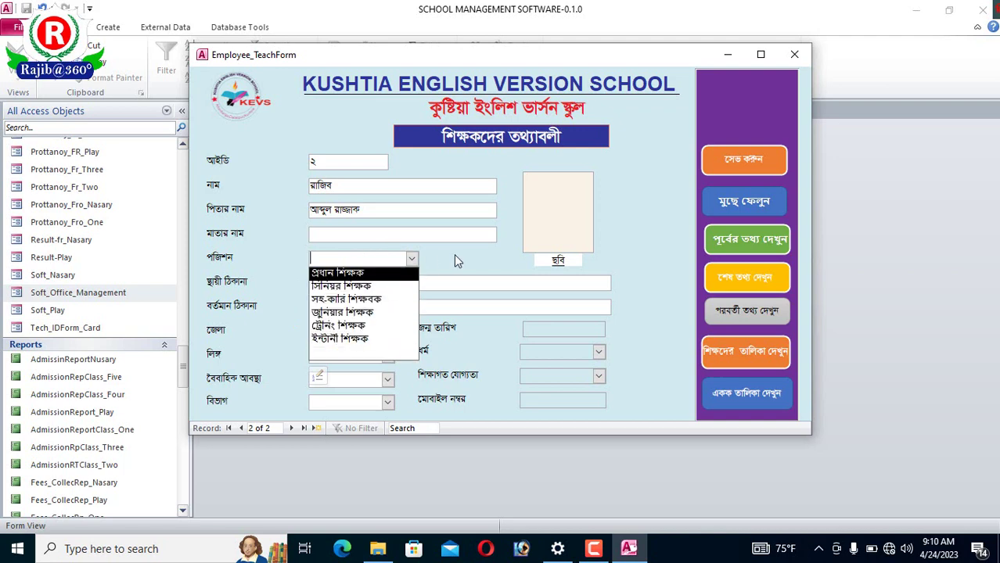
pyautogui.click(412, 264)
pyautogui.click(414, 262)
pyautogui.click(346, 300)
pyautogui.click(368, 288)
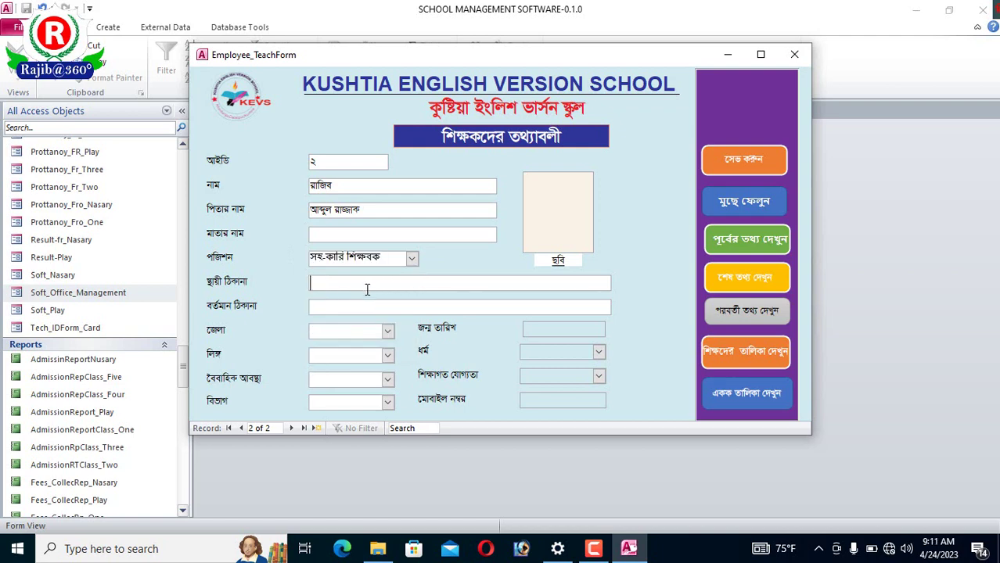
pyautogui.click(349, 302)
# - Choose district কুষ্টিয়া, gender পুরুষ, marital status বিবাহিত and division খুলনা
pyautogui.click(387, 332)
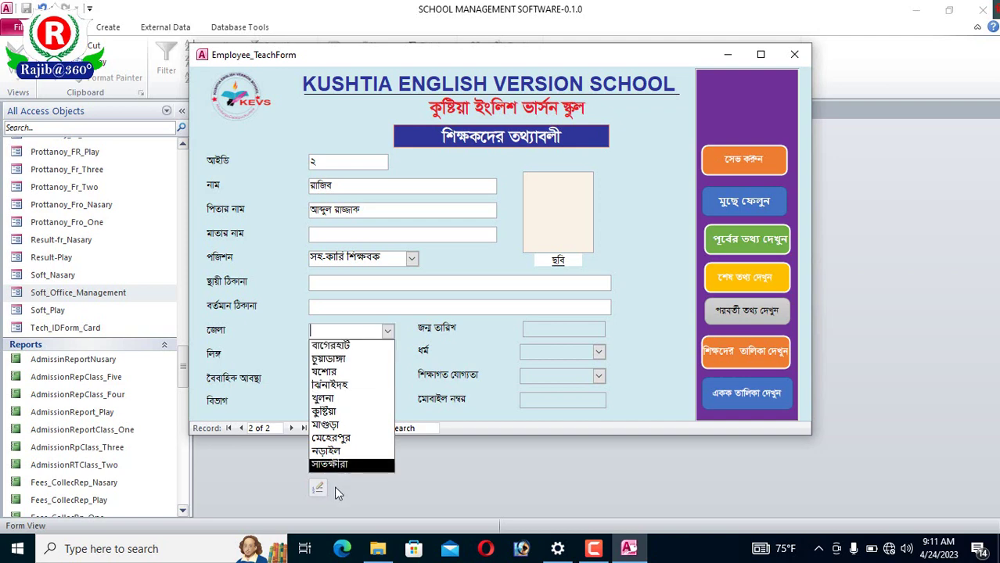
pyautogui.click(325, 410)
pyautogui.click(388, 356)
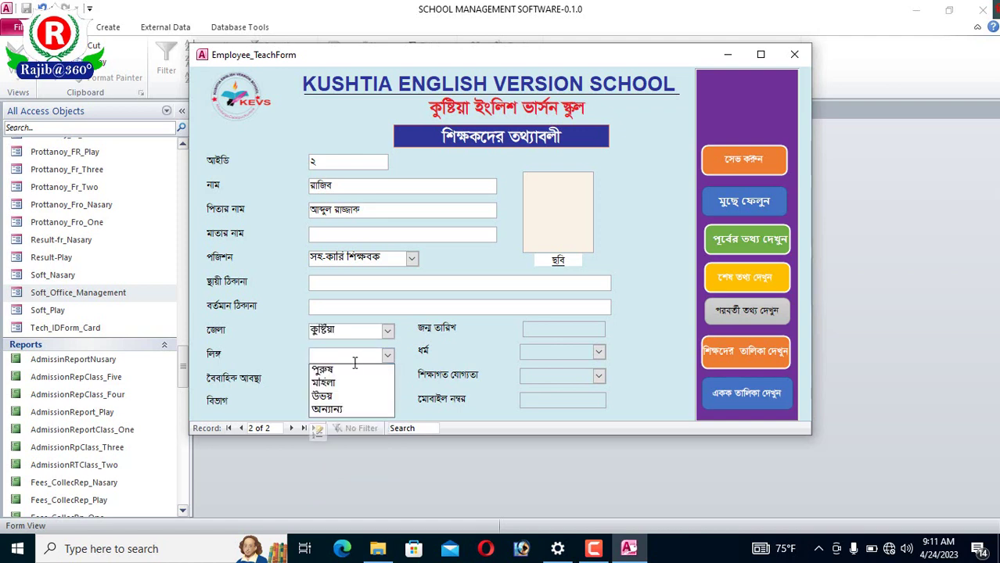
pyautogui.click(328, 370)
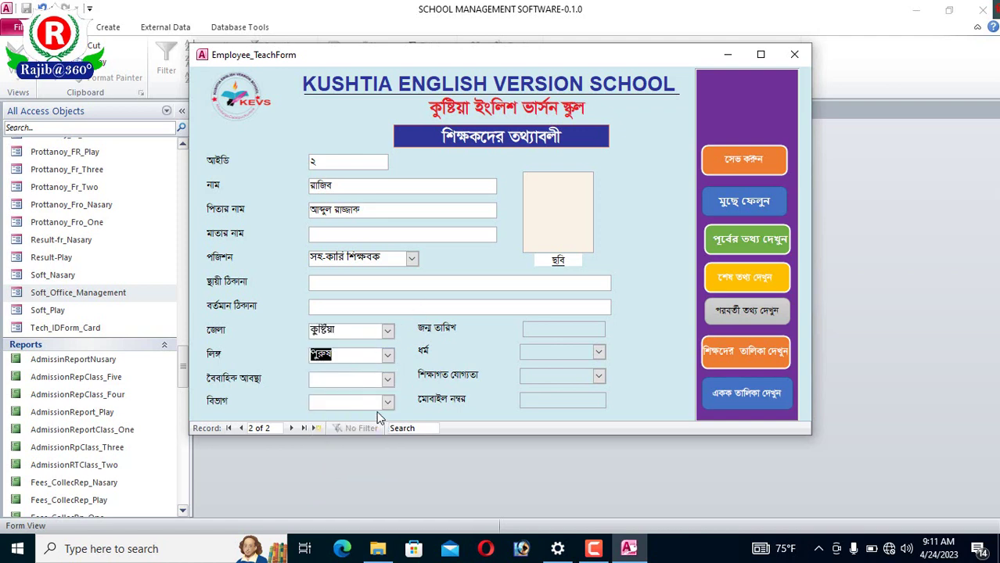
pyautogui.click(387, 380)
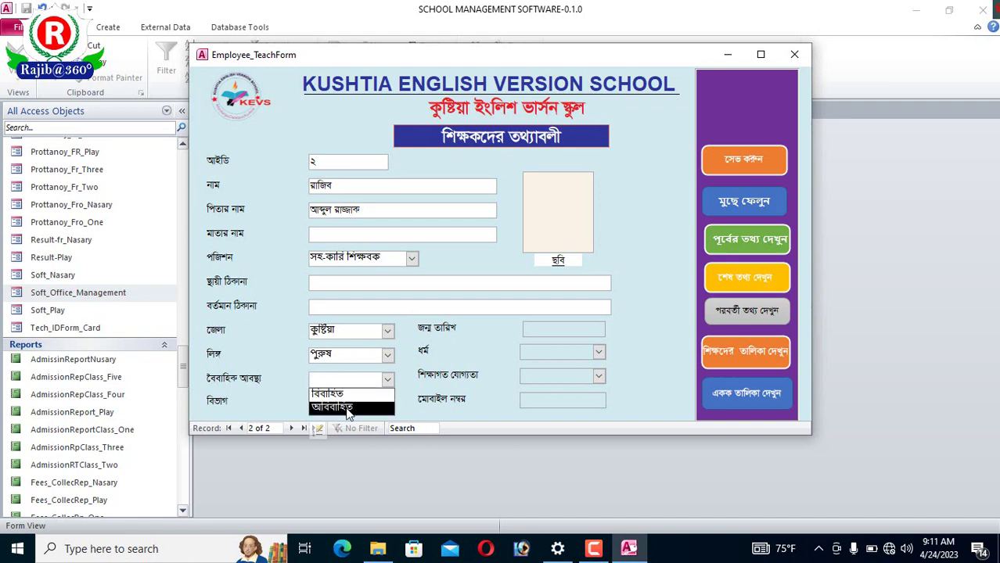
pyautogui.click(349, 407)
pyautogui.click(387, 379)
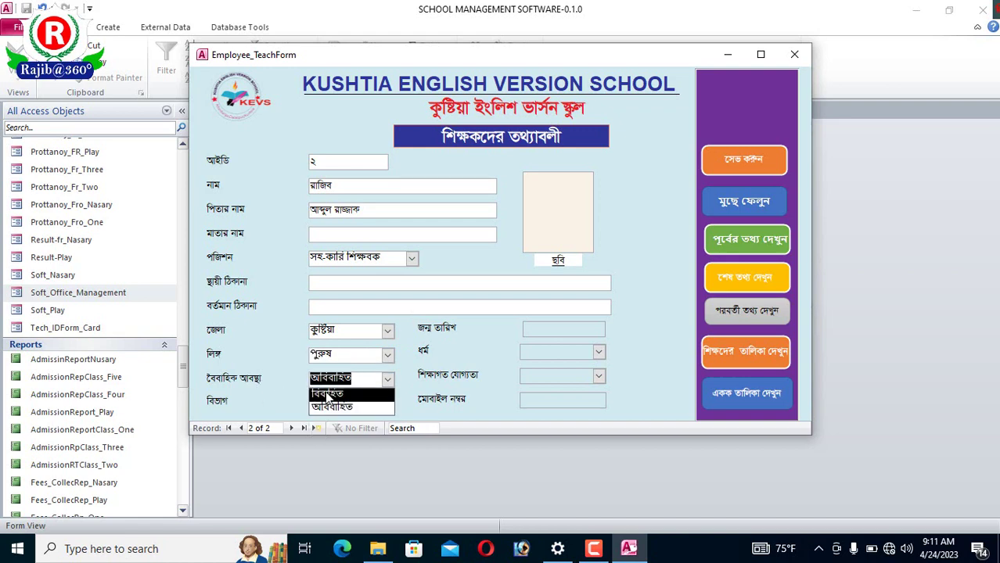
pyautogui.click(327, 394)
pyautogui.click(388, 402)
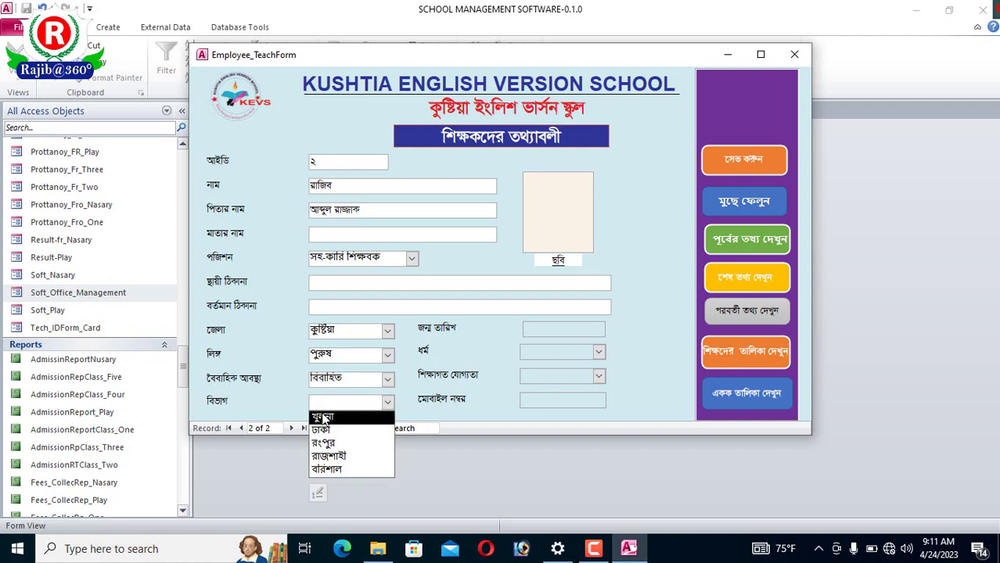
pyautogui.click(323, 417)
# - Set religion to মুসলিম and education qualification to বিএসএস, then select the photo box
pyautogui.click(599, 354)
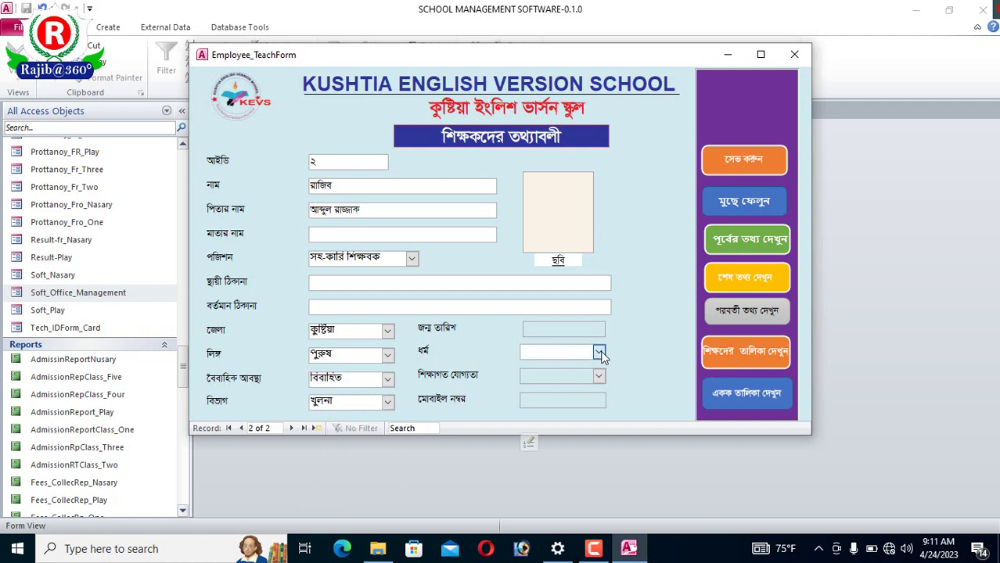
pyautogui.click(559, 330)
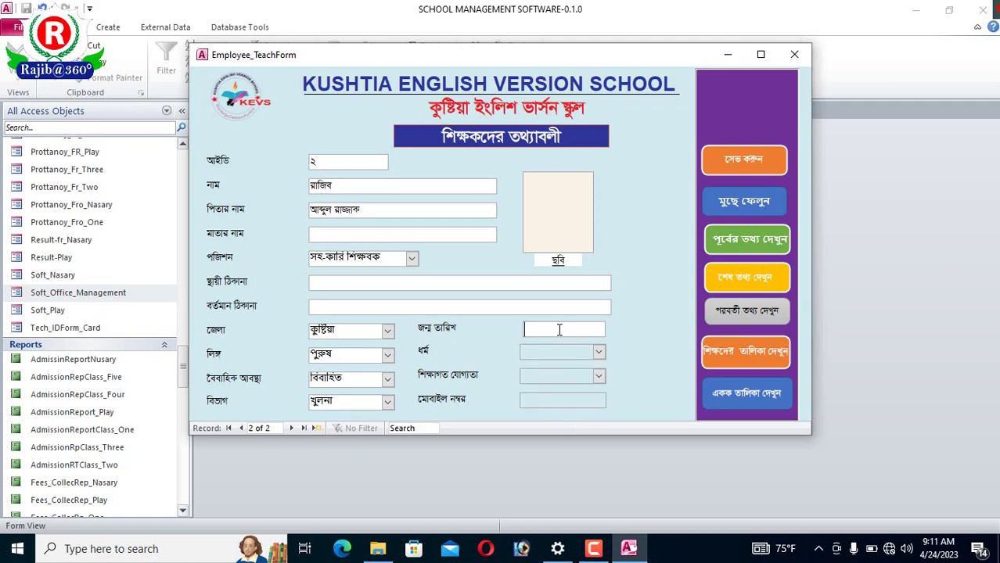
pyautogui.click(599, 353)
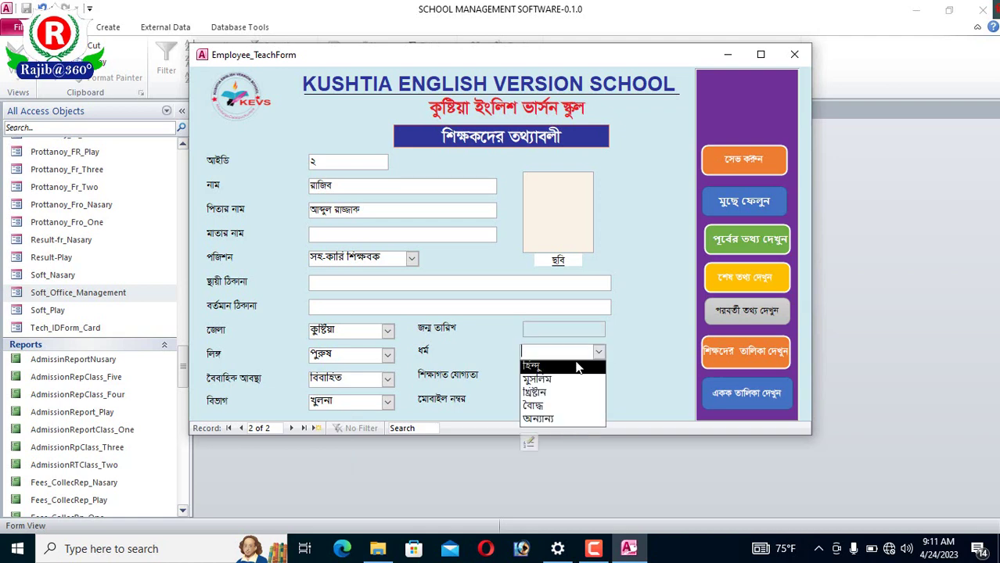
pyautogui.click(624, 354)
pyautogui.click(599, 353)
pyautogui.click(551, 381)
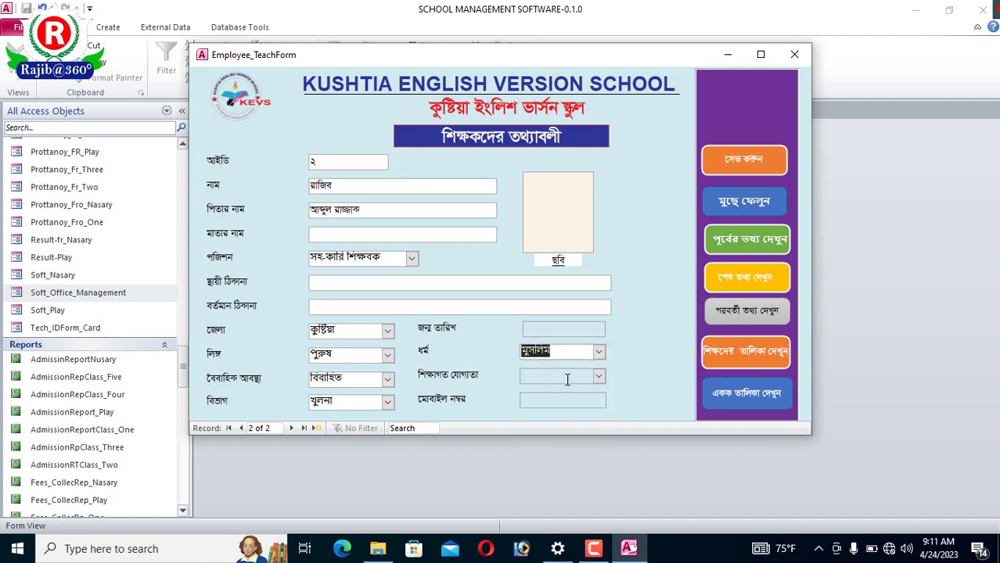
pyautogui.click(599, 377)
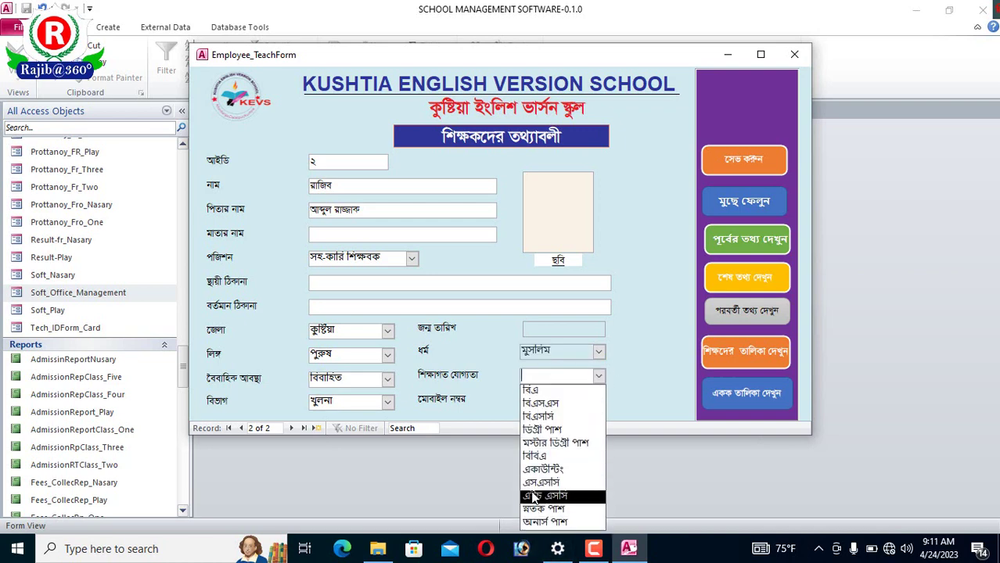
pyautogui.click(548, 403)
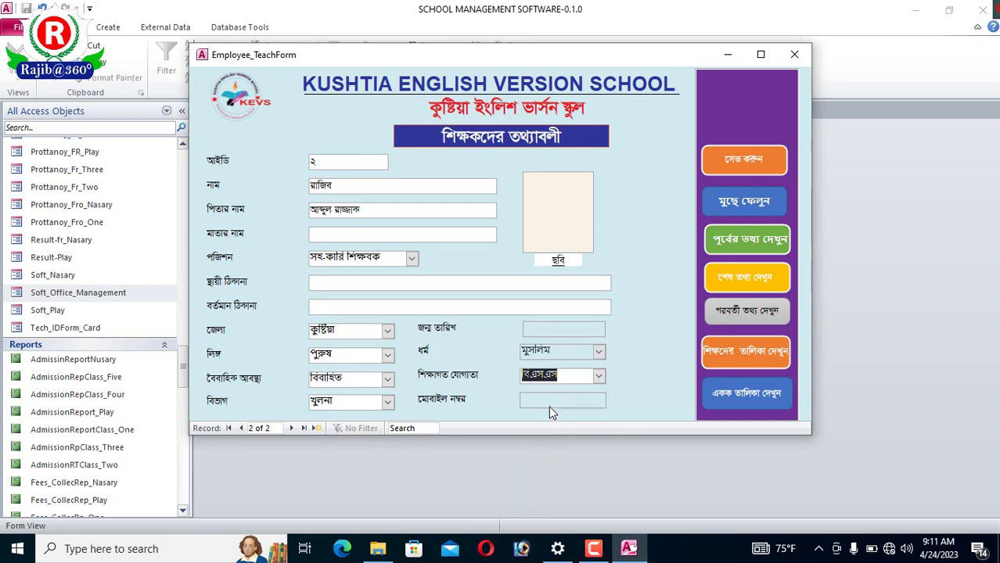
pyautogui.click(580, 399)
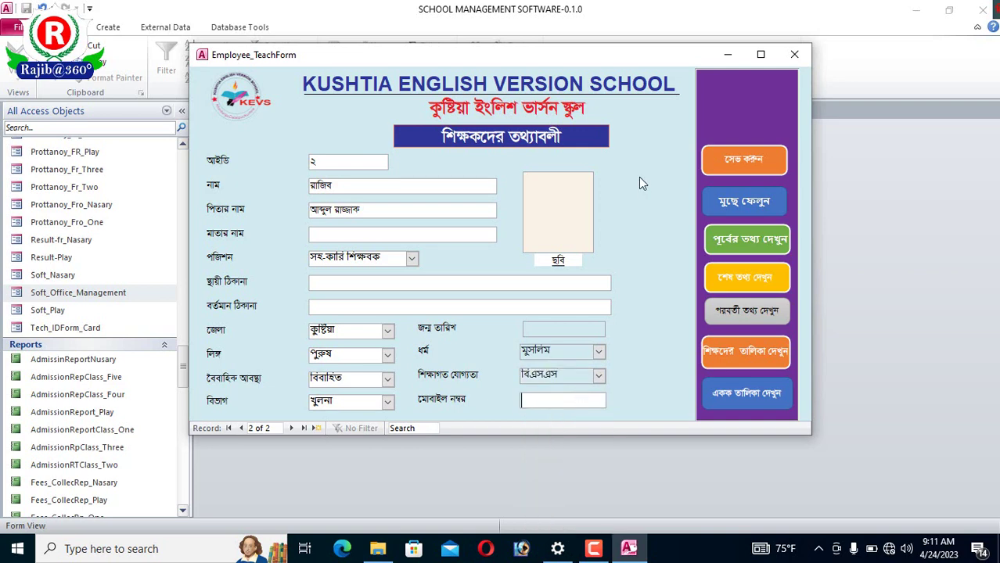
pyautogui.click(567, 222)
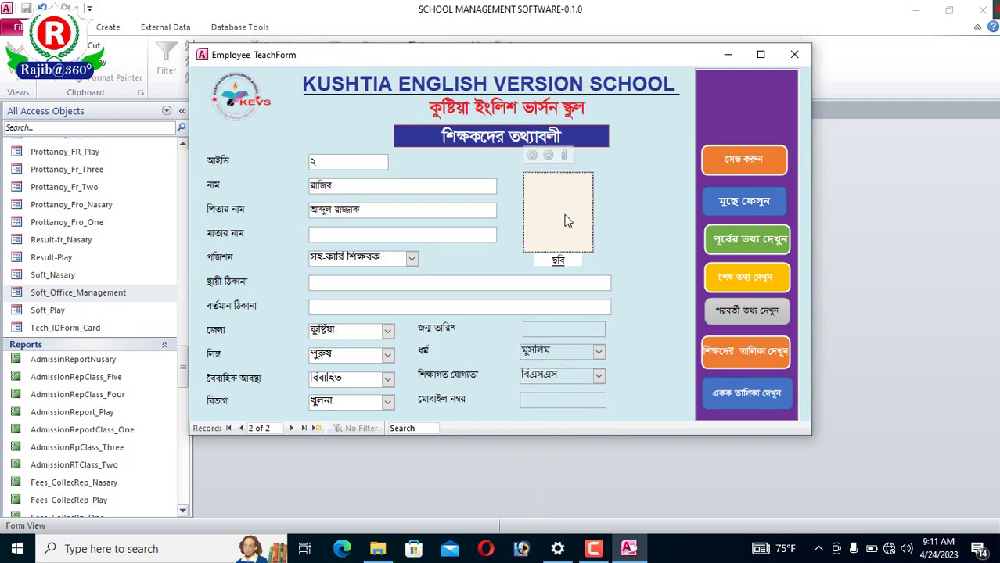
pyautogui.click(564, 155)
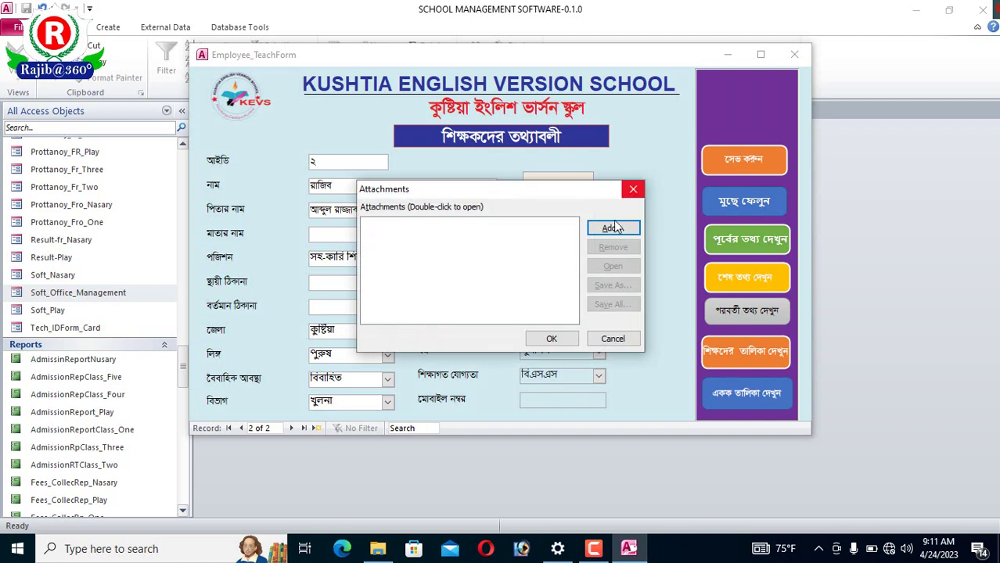
pyautogui.click(634, 189)
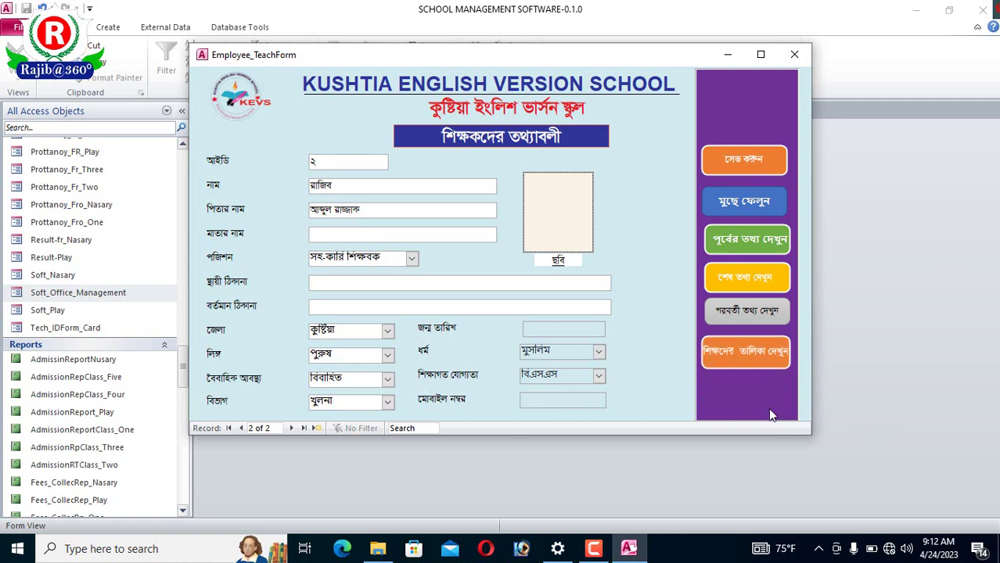
pyautogui.click(763, 393)
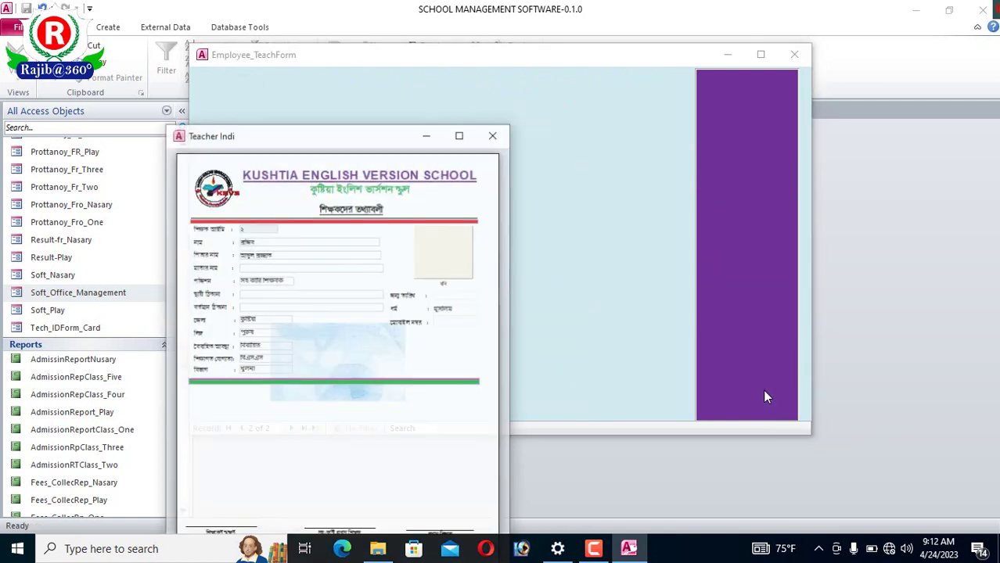
pyautogui.click(321, 243)
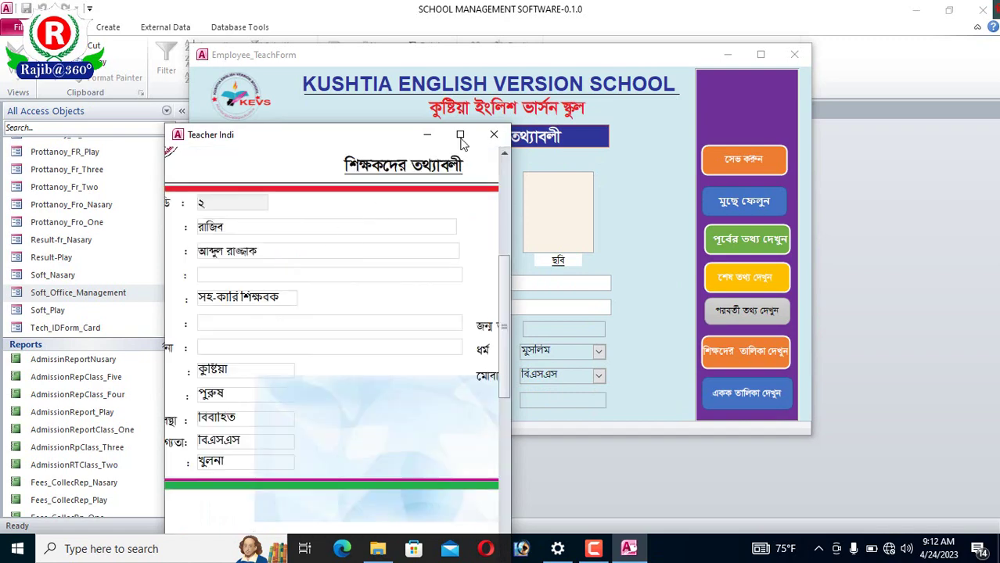
pyautogui.click(460, 135)
pyautogui.click(457, 160)
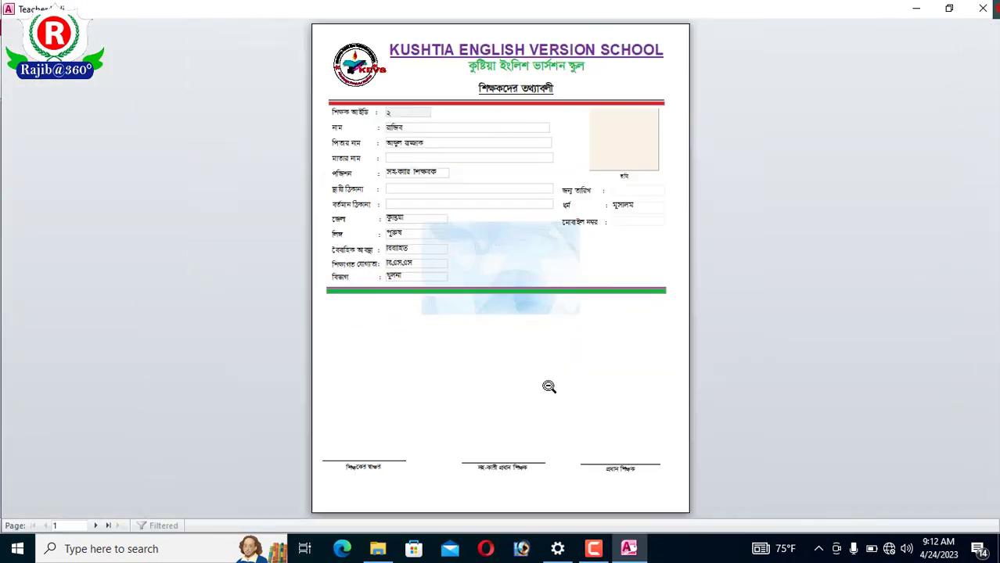
pyautogui.click(548, 386)
pyautogui.scroll(3, 485, 324)
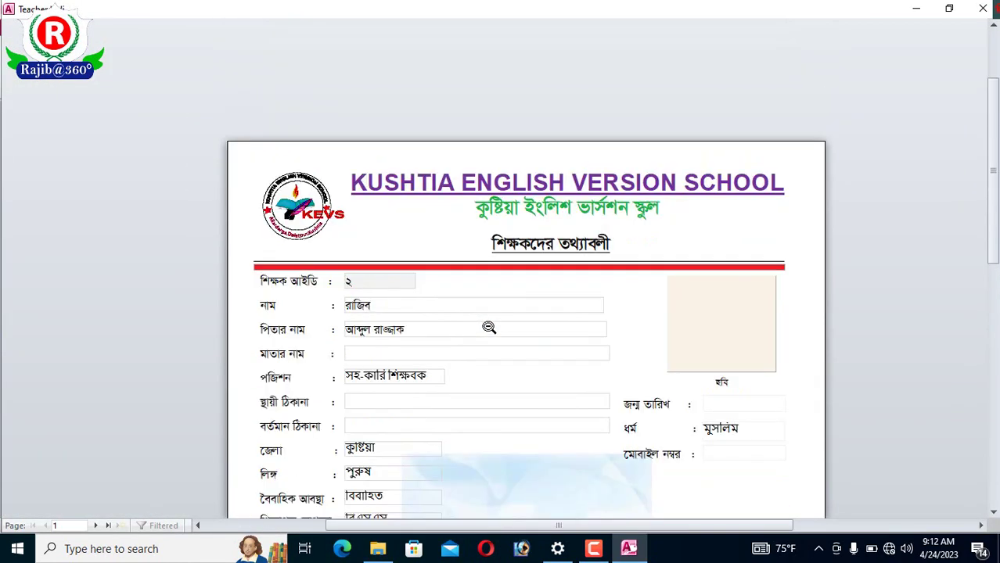
pyautogui.scroll(-1, 549, 324)
pyautogui.scroll(-3, 488, 327)
pyautogui.scroll(1, 489, 327)
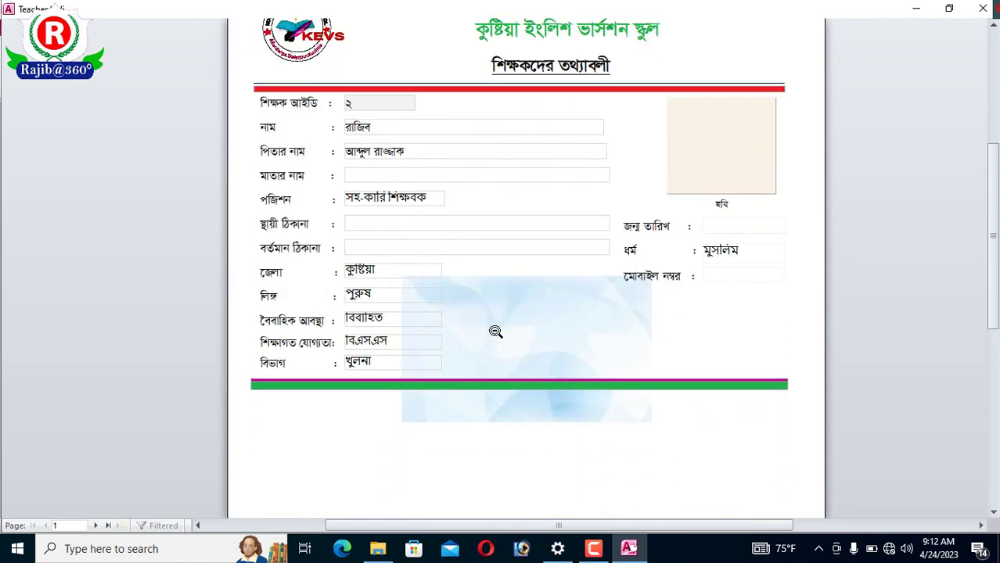
pyautogui.click(982, 9)
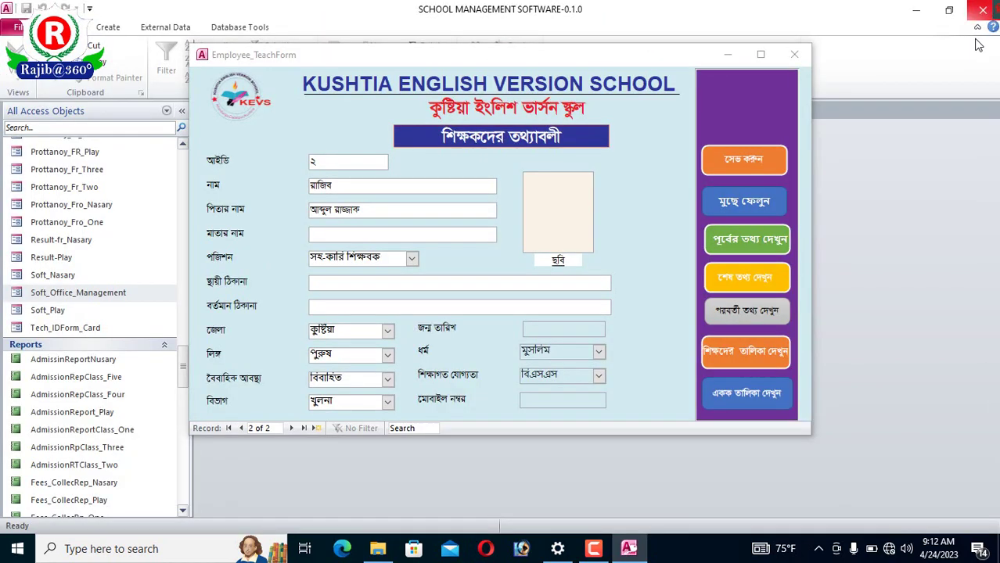
pyautogui.click(748, 358)
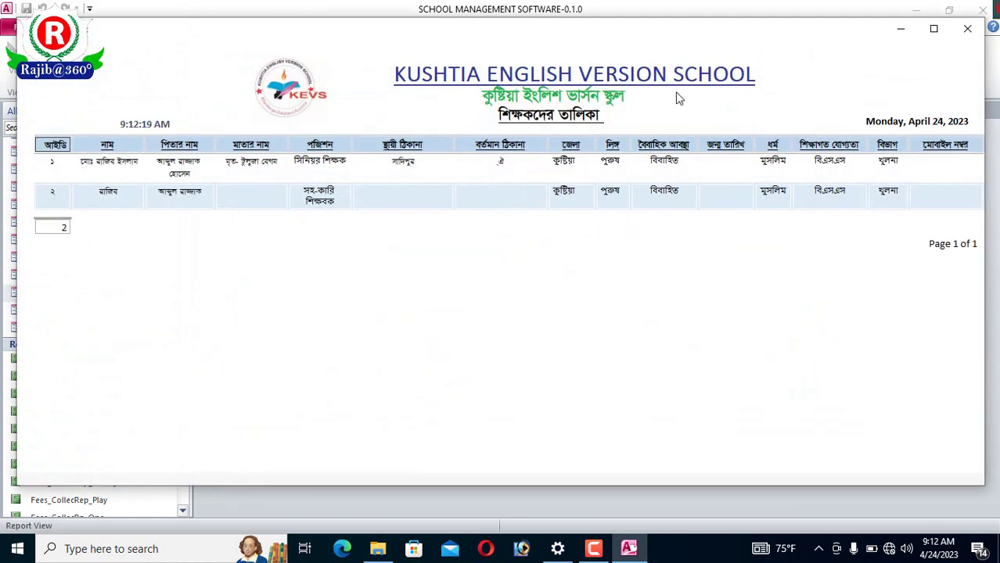
pyautogui.click(933, 29)
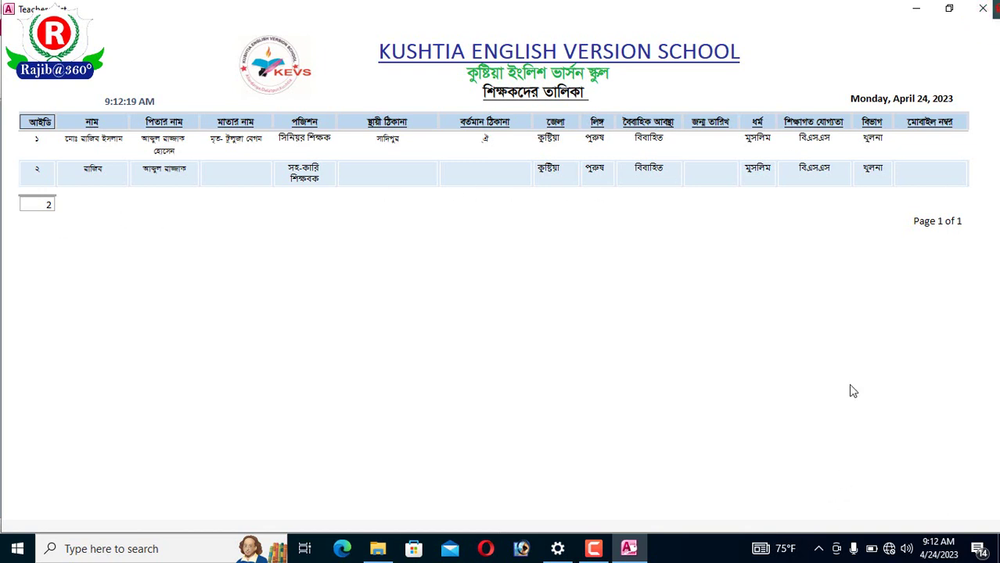
pyautogui.click(982, 8)
pyautogui.click(746, 392)
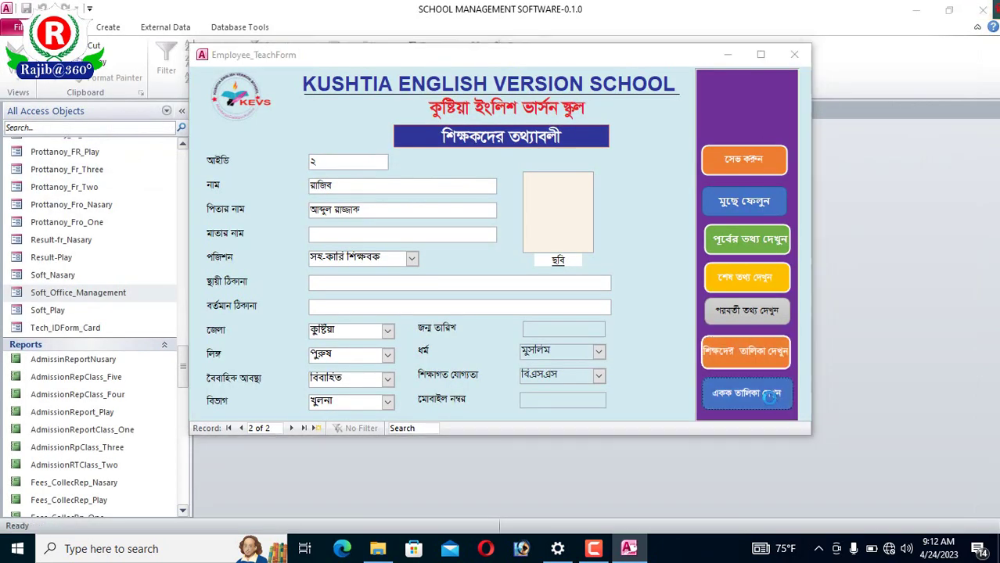
pyautogui.moveTo(379, 151); pyautogui.dragTo(513, 104)
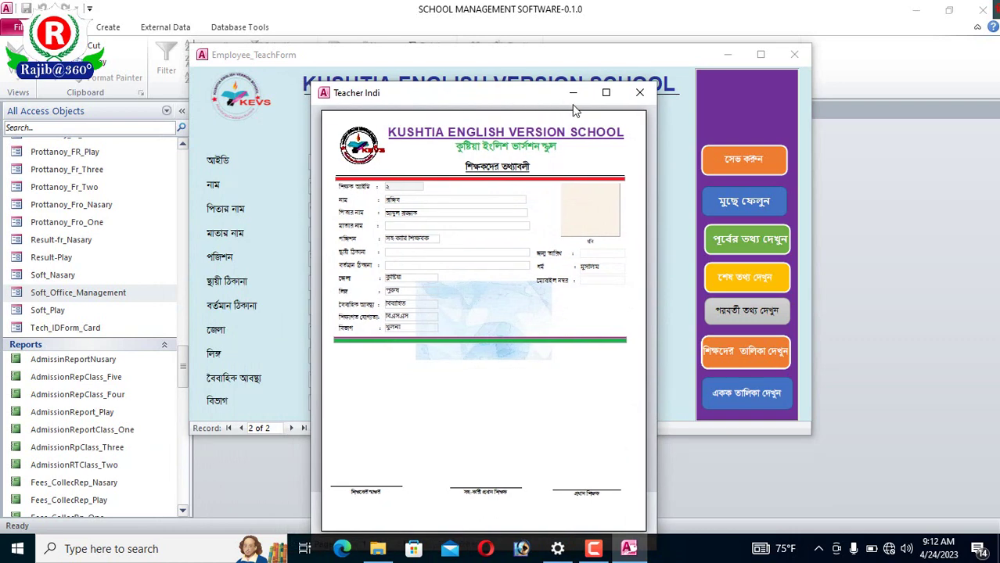
pyautogui.click(606, 92)
pyautogui.click(533, 237)
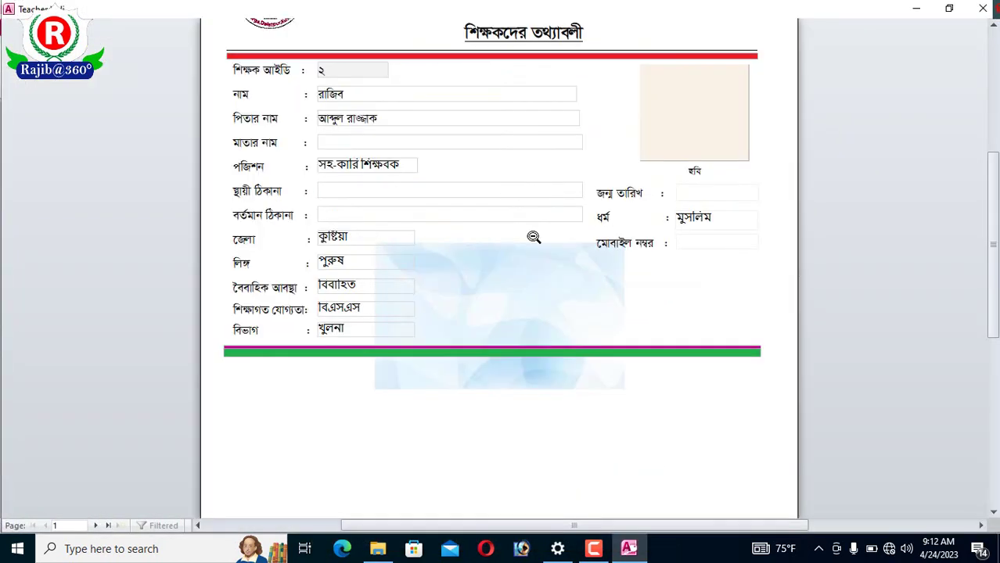
pyautogui.click(549, 287)
pyautogui.click(468, 289)
pyautogui.scroll(1, 618, 223)
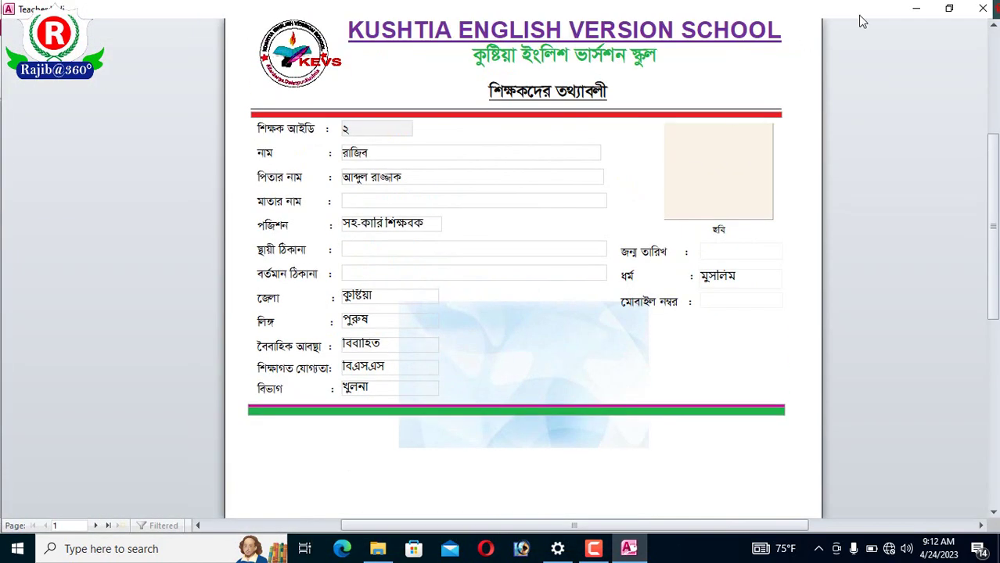
pyautogui.click(982, 9)
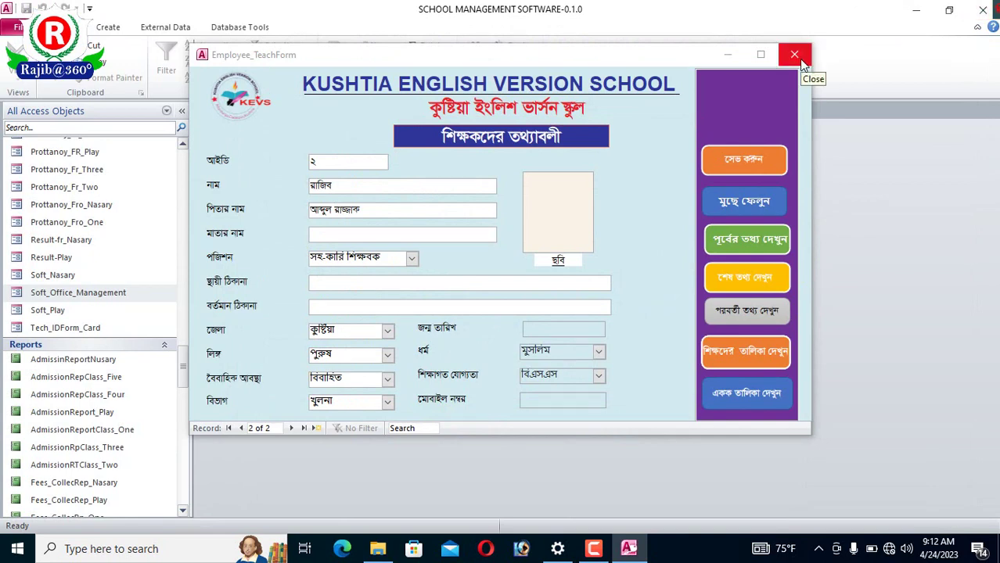
# - Save the teacher record, browse records cancelling a delete, and open blank record 3
pyautogui.click(751, 159)
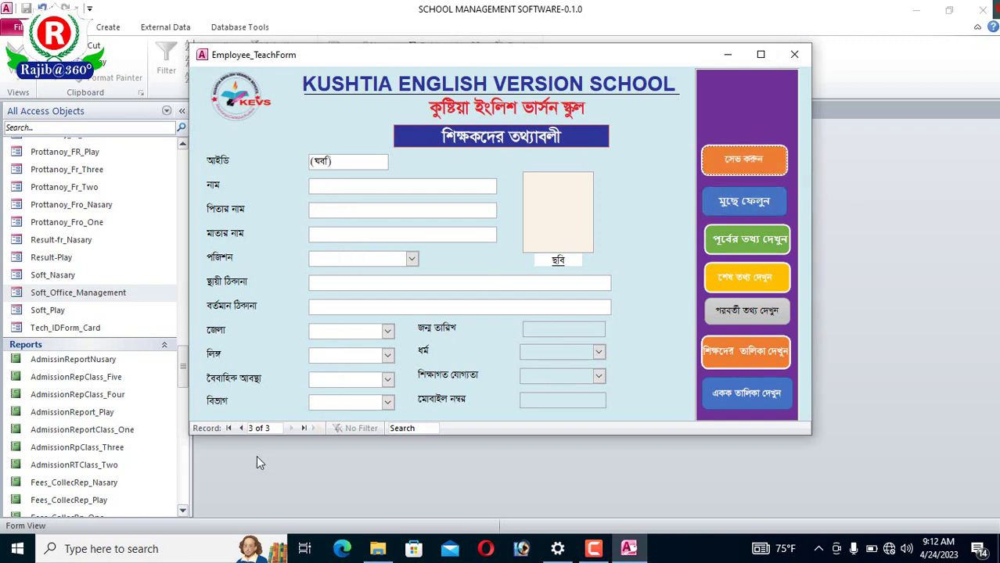
pyautogui.click(241, 428)
pyautogui.click(729, 205)
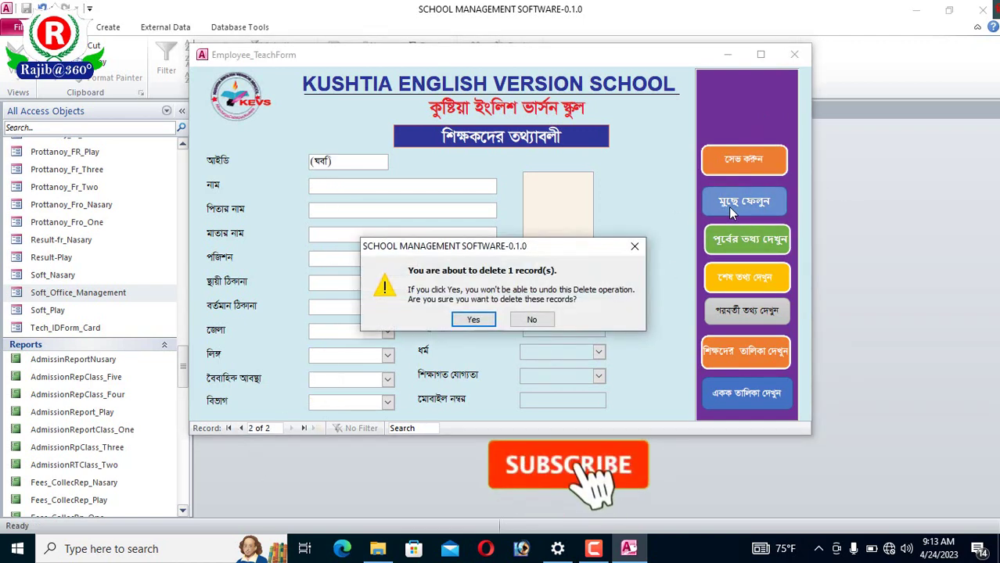
pyautogui.click(634, 250)
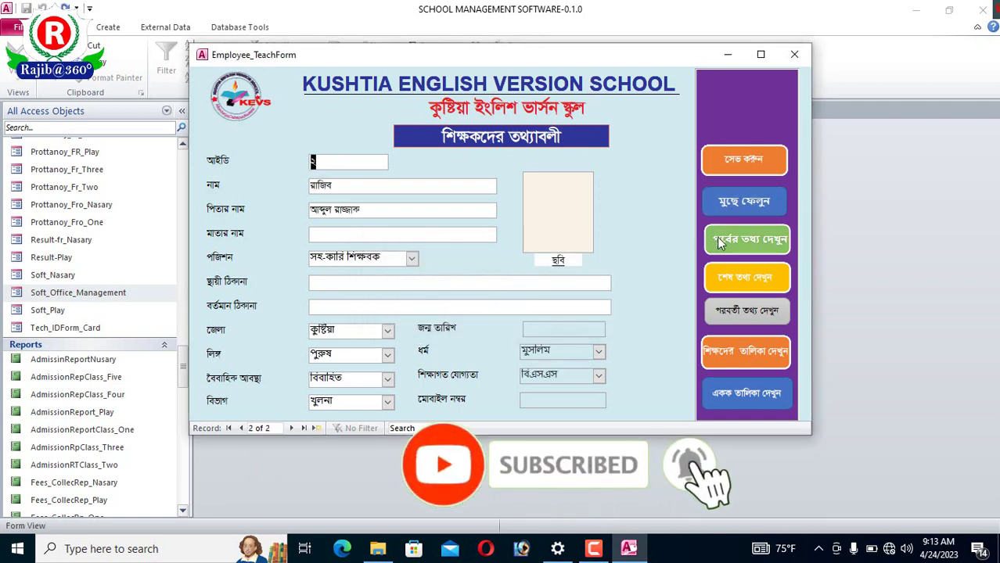
pyautogui.click(734, 238)
pyautogui.click(735, 278)
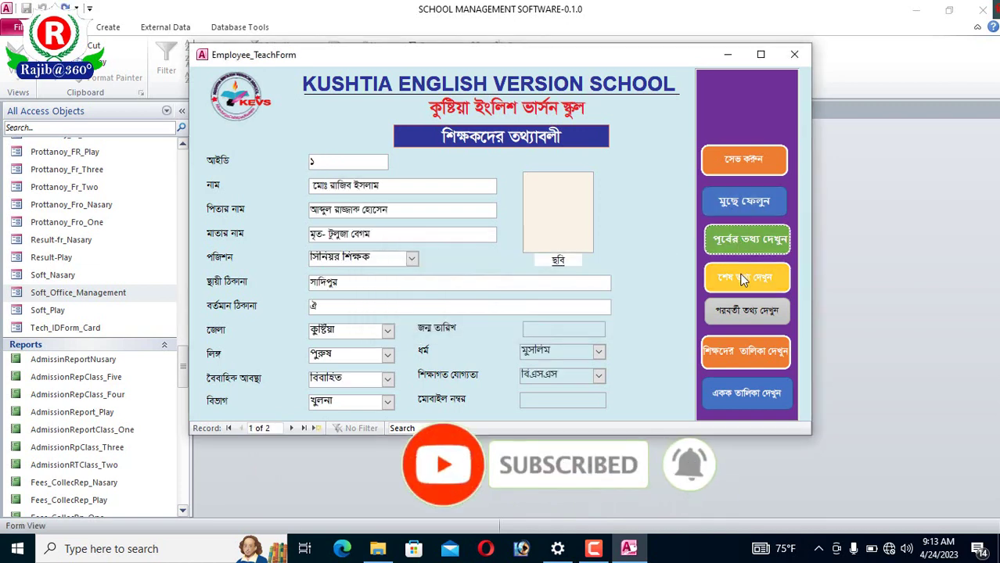
pyautogui.click(763, 318)
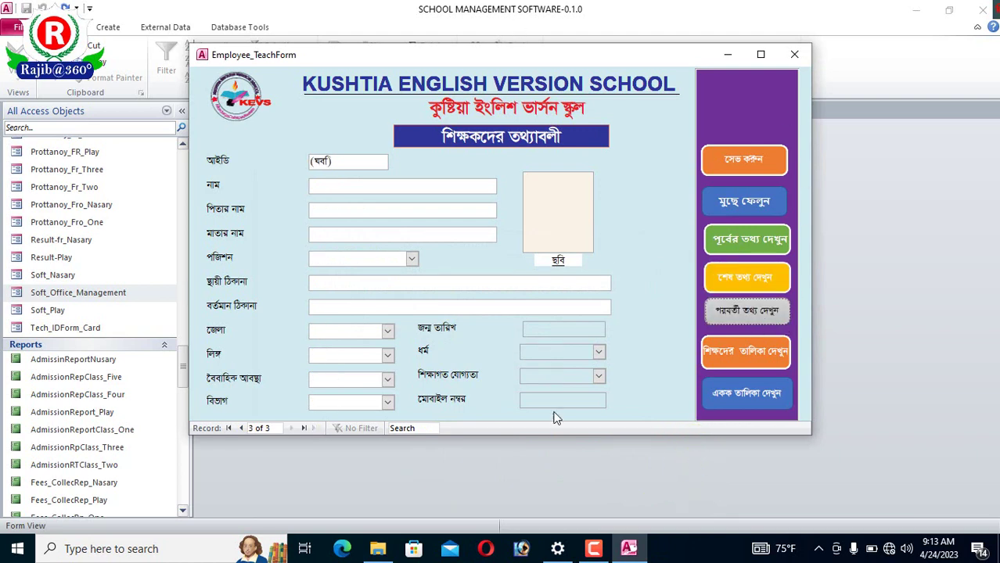
# - Switch to the Teachers ID Card Entry form and type the teacher's name
pyautogui.click(795, 54)
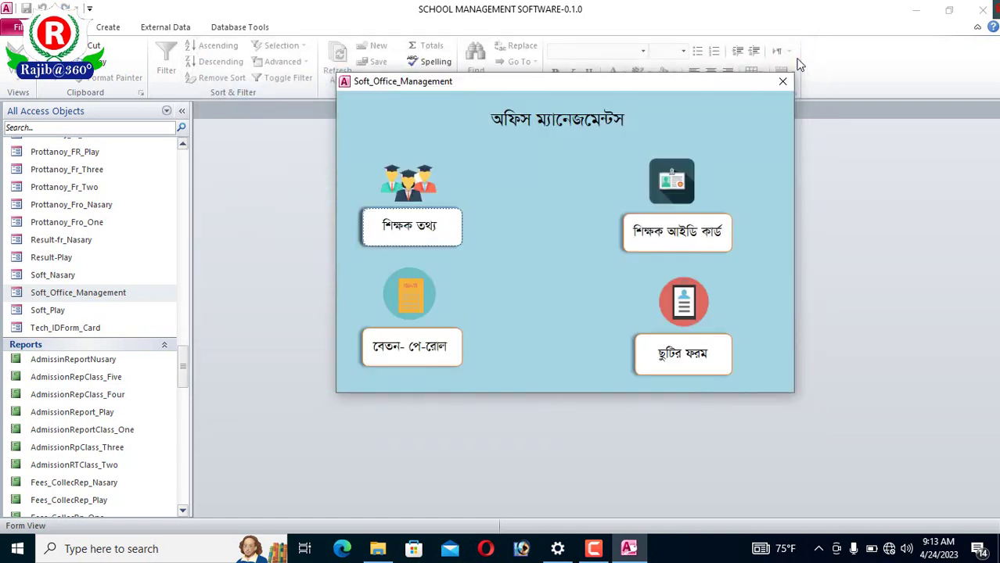
pyautogui.click(667, 237)
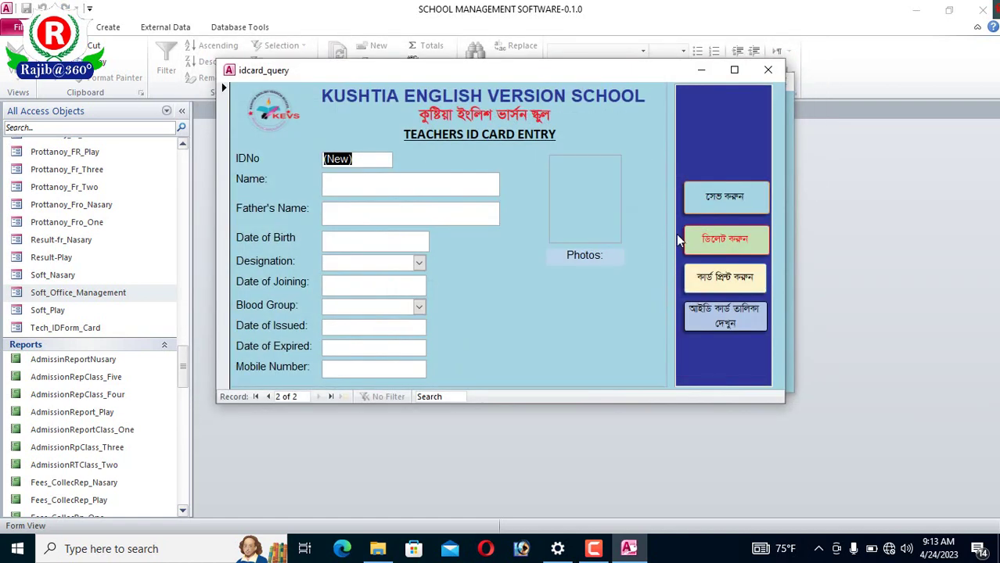
pyautogui.click(370, 182)
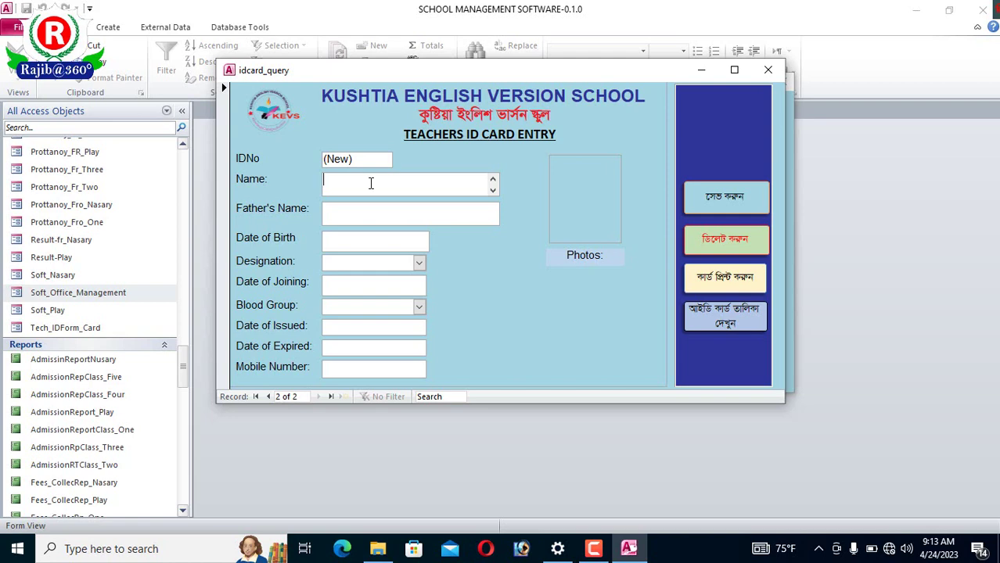
pyautogui.write('kw')
pyautogui.press('BackSpace')
pyautogui.press('BackSpace')
pyautogui.write('md')
pyautogui.press('BackSpace')
pyautogui.write('N')
pyautogui.press('BackSpace')
pyautogui.write('Md.Ra')
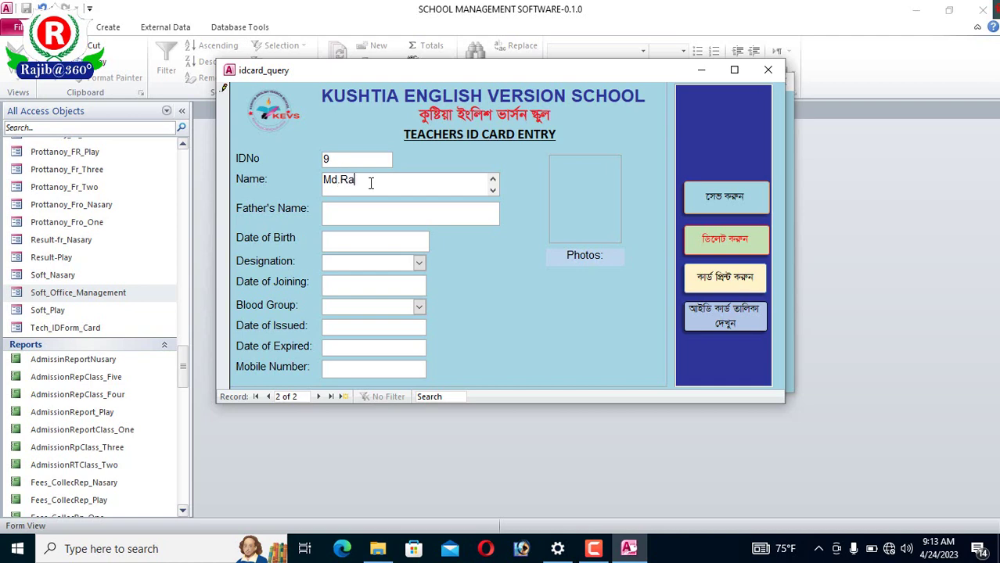
pyautogui.write('jib')
# - Enter the father's name on the ID card record, correcting typos
pyautogui.click(397, 207)
pyautogui.press('capslock')
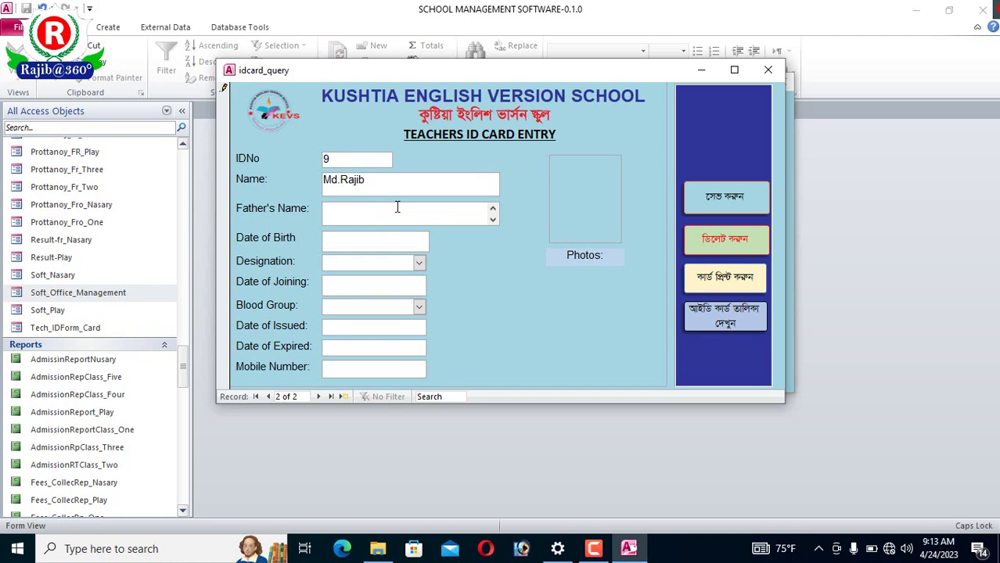
pyautogui.write('D')
pyautogui.press('BackSpace')
pyautogui.write('a')
pyautogui.press('BackSpace')
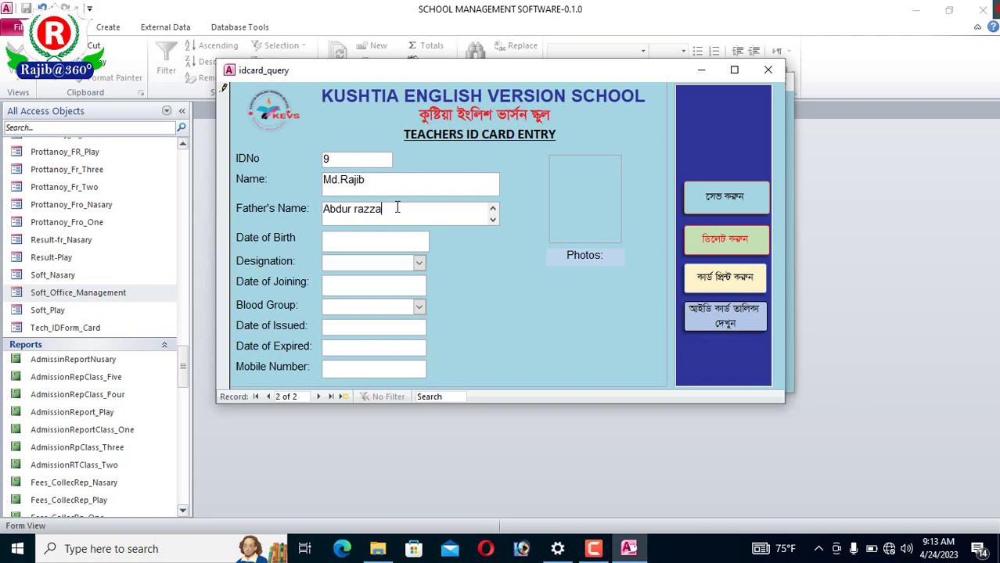
pyautogui.click(405, 239)
pyautogui.click(418, 266)
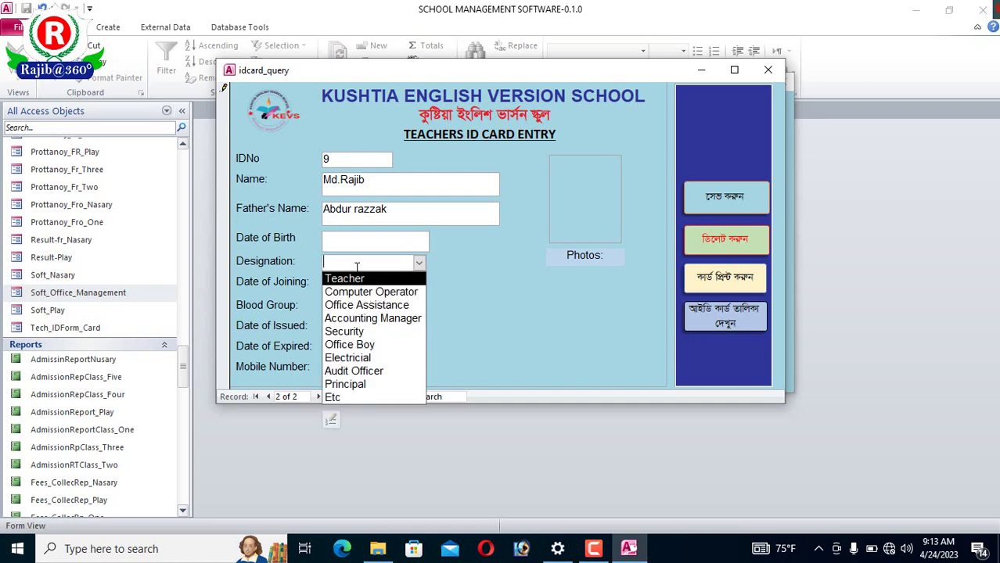
# - Set designation to Office Assistance and clear an invalid typed joining date
pyautogui.click(368, 304)
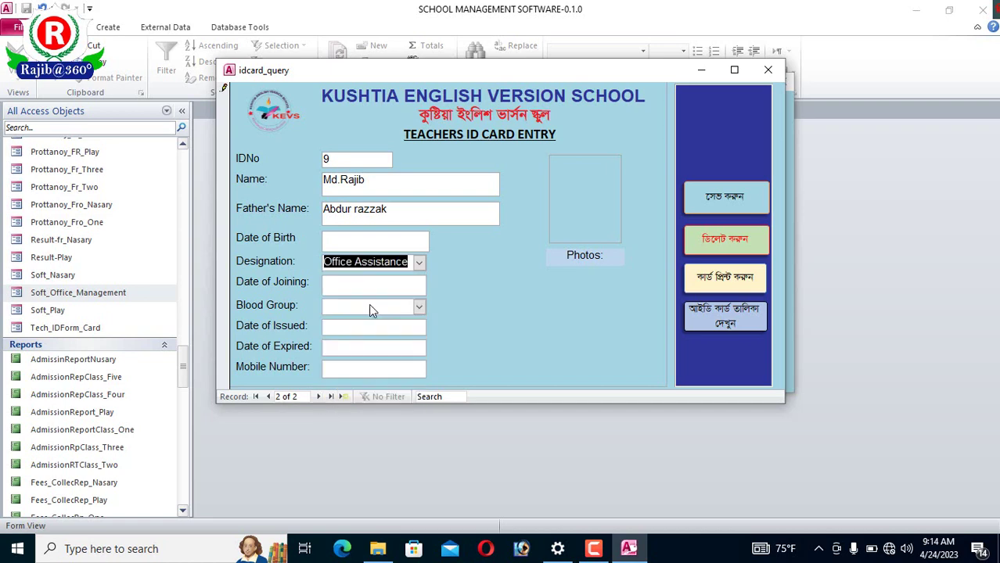
pyautogui.click(407, 285)
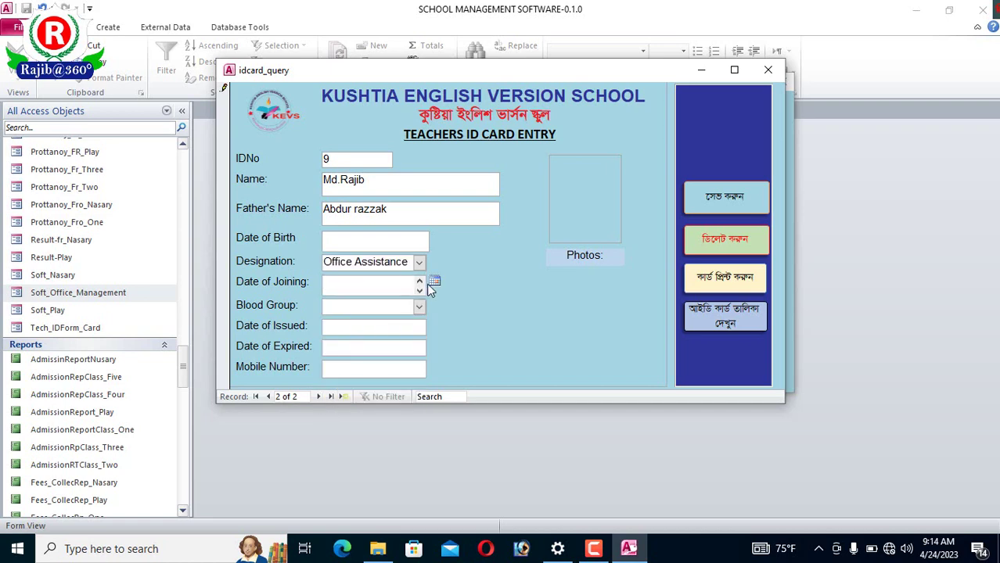
pyautogui.click(434, 282)
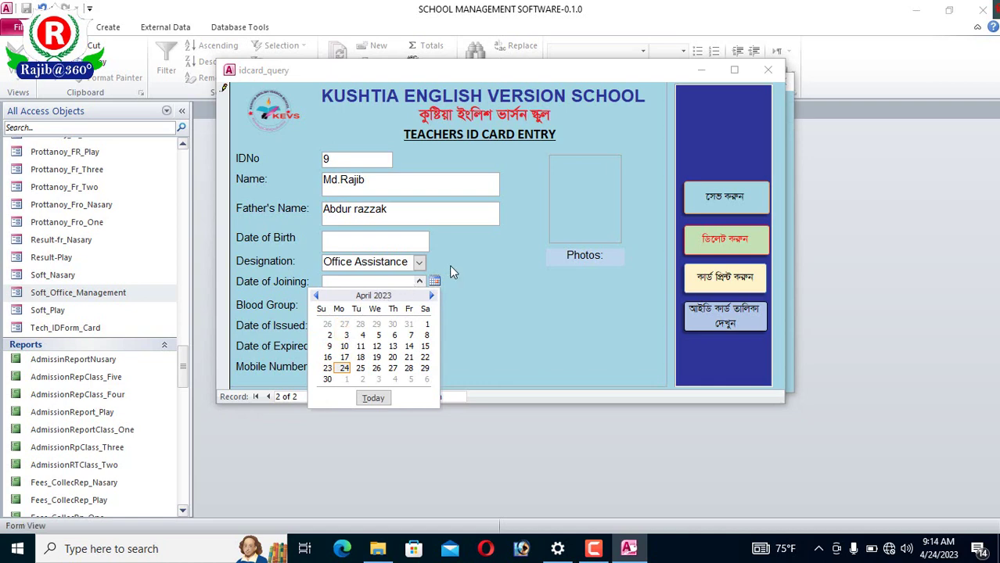
pyautogui.click(353, 293)
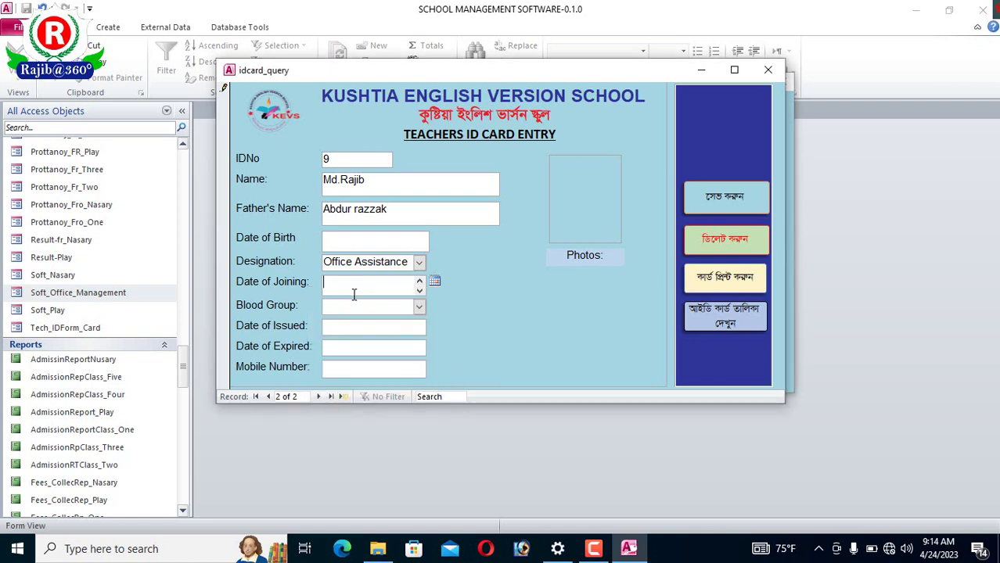
pyautogui.write('23.76')
pyautogui.press('BackSpace')
pyautogui.press('BackSpace')
pyautogui.write('.05.2021')
pyautogui.click(417, 308)
pyautogui.click(495, 311)
pyautogui.press('BackSpace')
pyautogui.press('BackSpace')
pyautogui.press('BackSpace')
pyautogui.press('BackSpace')
pyautogui.press('BackSpace')
pyautogui.press('BackSpace')
pyautogui.press('BackSpace')
pyautogui.moveTo(370, 285); pyautogui.dragTo(307, 288)
pyautogui.press('BackSpace')
# - Pick 4/17/2023 as the joining date from the calendar and set blood group O+
pyautogui.click(434, 282)
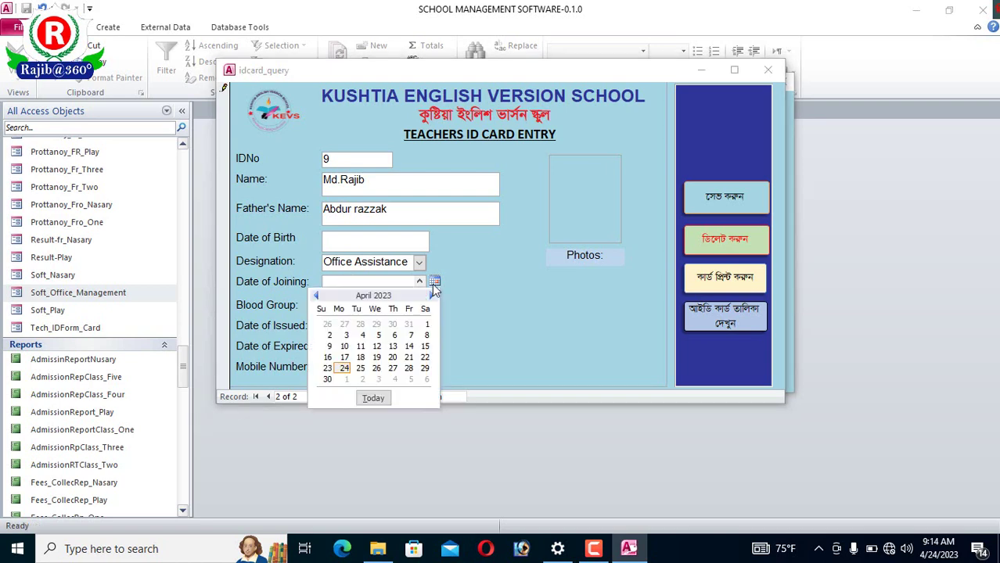
pyautogui.click(344, 358)
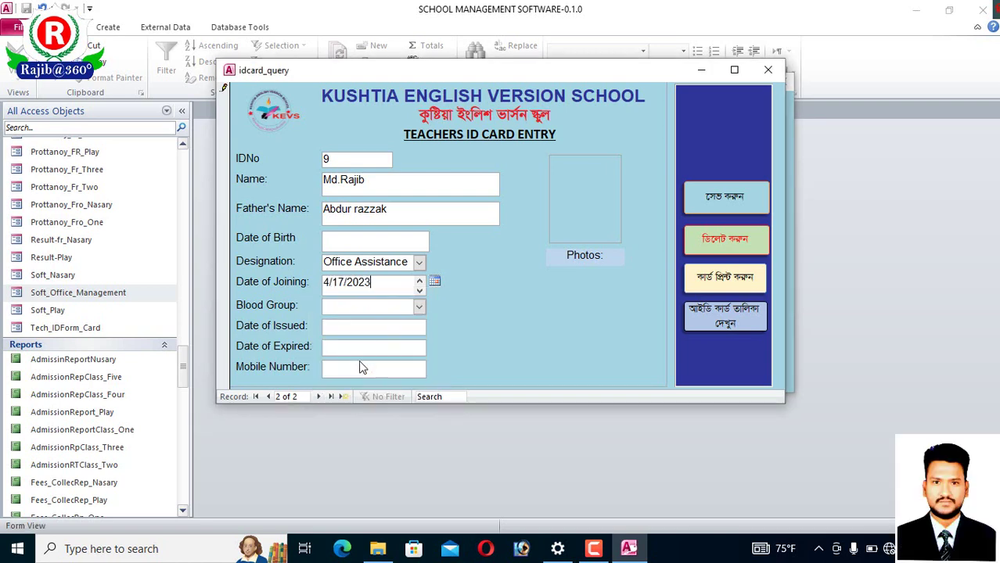
pyautogui.click(419, 309)
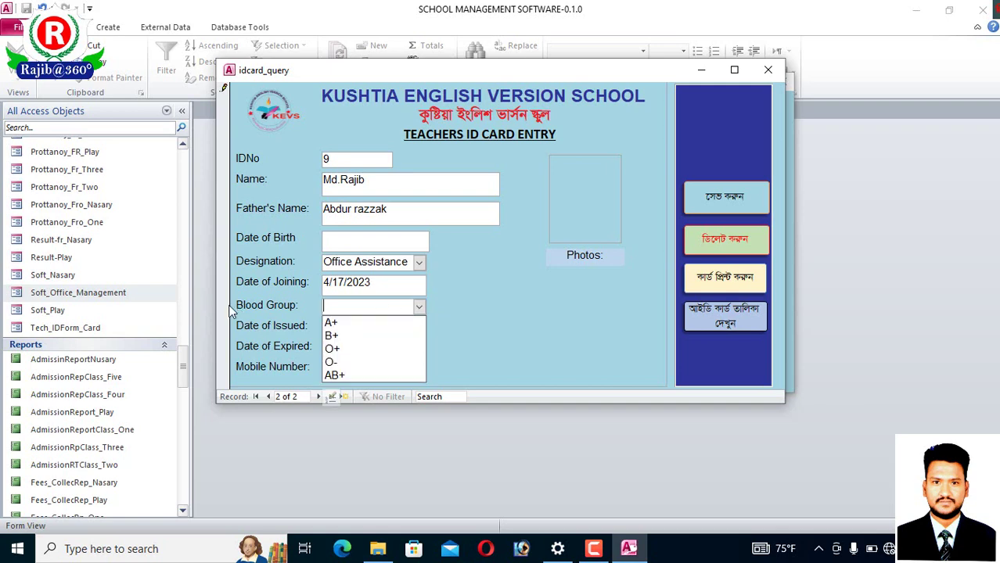
pyautogui.click(346, 348)
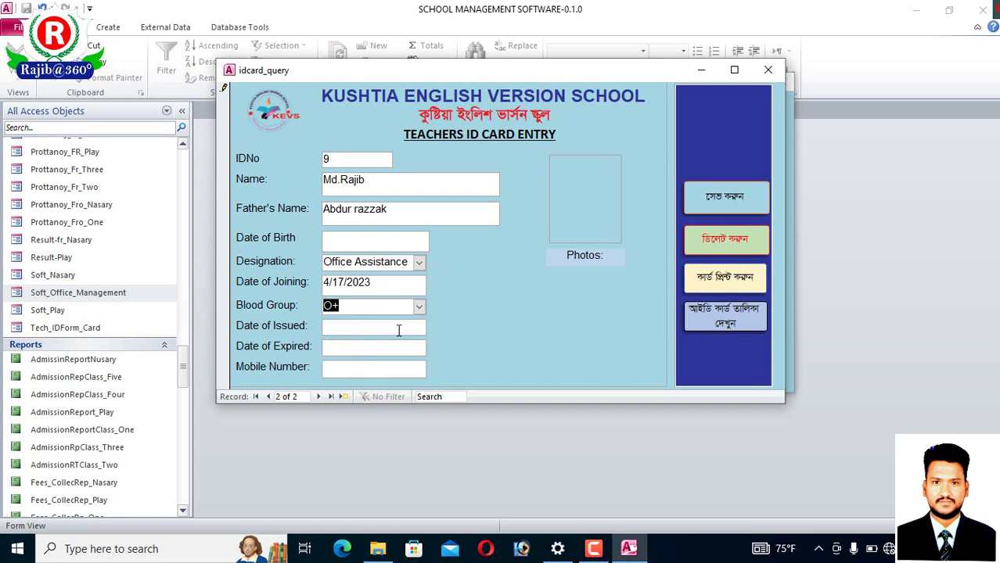
pyautogui.click(398, 330)
pyautogui.click(369, 352)
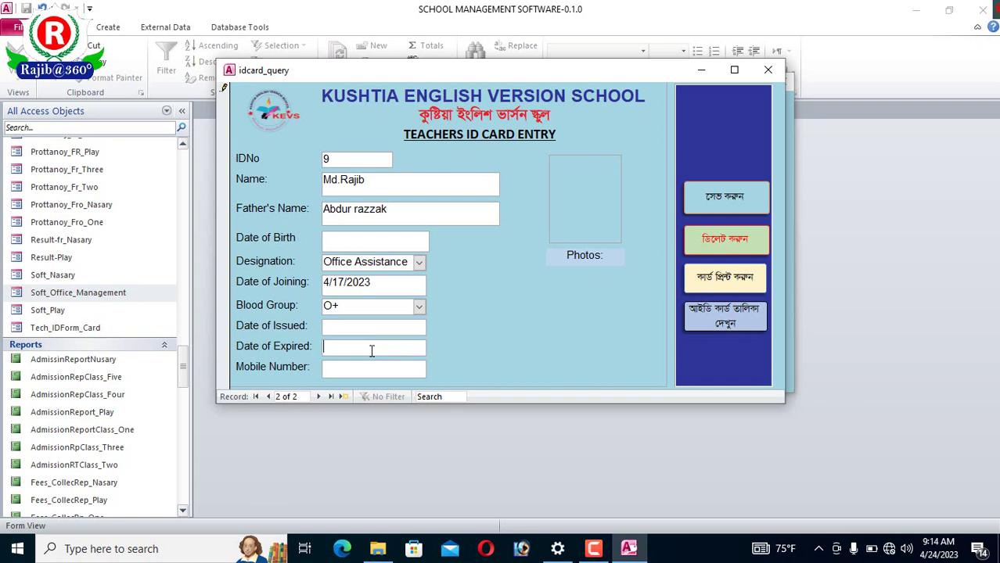
pyautogui.click(360, 367)
pyautogui.click(608, 203)
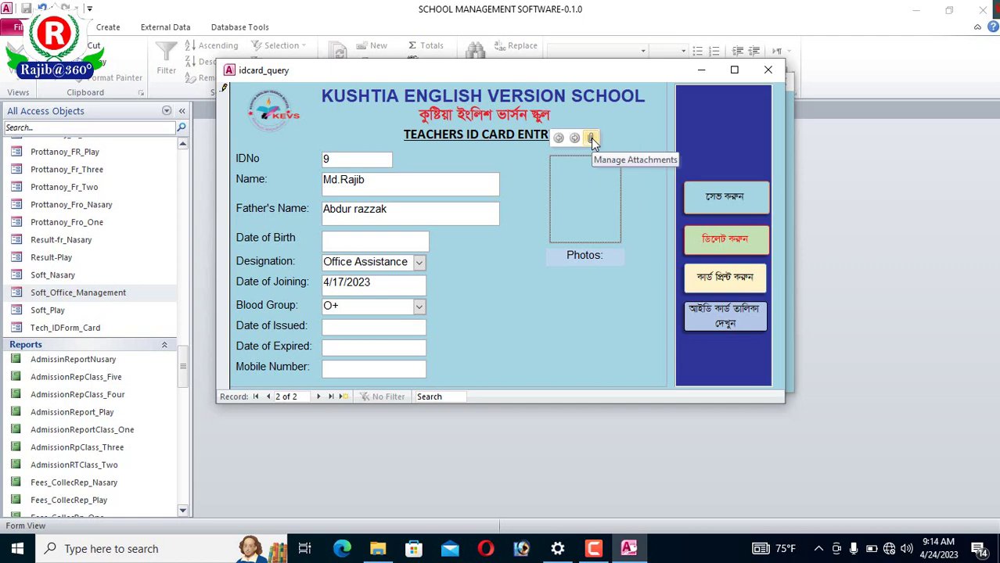
# - Enter 17/04/2023 as the ID card's issue date, fixing typos along the way
pyautogui.click(338, 326)
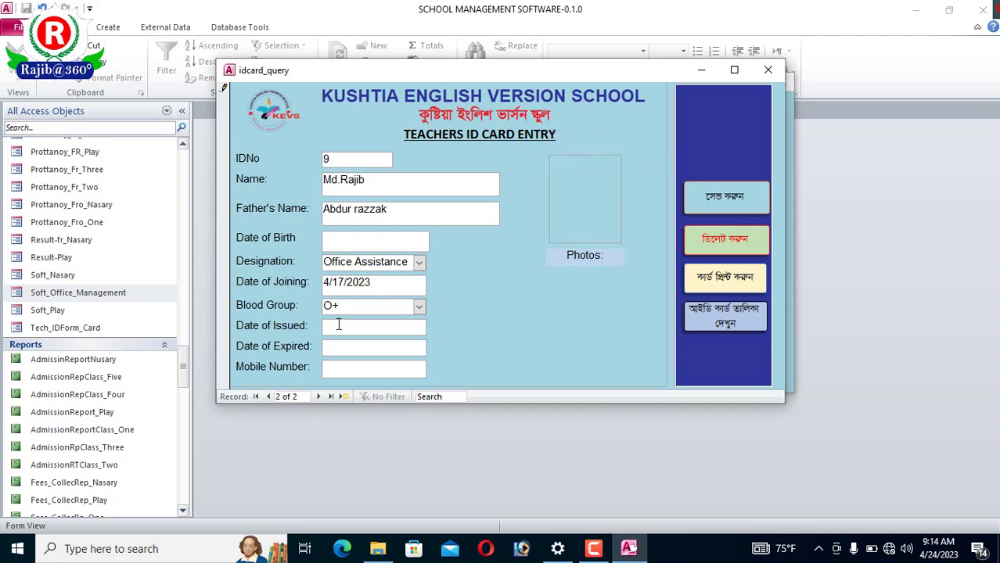
pyautogui.write('12/4')
pyautogui.press('BackSpace')
pyautogui.write('0')
pyautogui.write('4')
pyautogui.write('/')
pyautogui.press('BackSpace')
pyautogui.press('BackSpace')
pyautogui.press('BackSpace')
pyautogui.press('BackSpace')
pyautogui.press('BackSpace')
pyautogui.press('BackSpace')
pyautogui.write('17')
pyautogui.write('/04')
pyautogui.write('/2')
pyautogui.press('BackSpace')
pyautogui.write('202')
pyautogui.press('BackSpace')
pyautogui.write('23')
# - Enter expiry date 17.04.2026 and the mobile number; close the photo attachments unchanged
pyautogui.click(349, 345)
pyautogui.write('17.04.2026')
pyautogui.click(356, 365)
pyautogui.write('017')
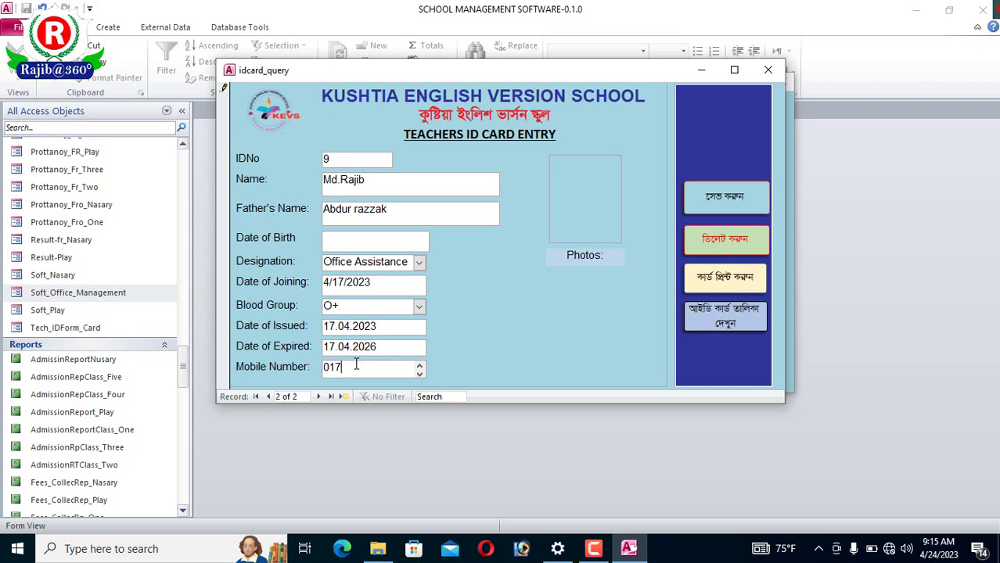
pyautogui.write('7xxxxxxxxxx')
pyautogui.click(571, 188)
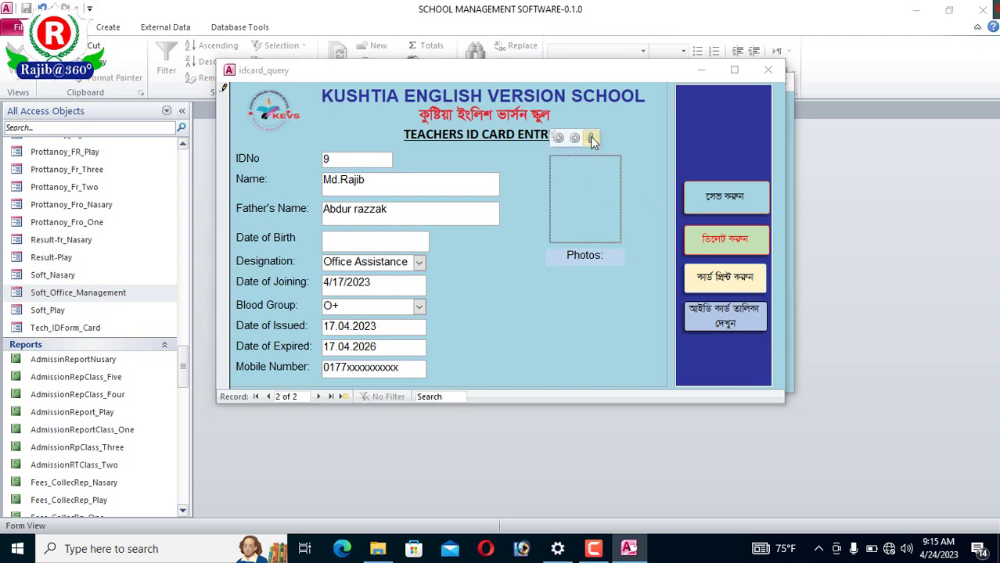
pyautogui.click(590, 137)
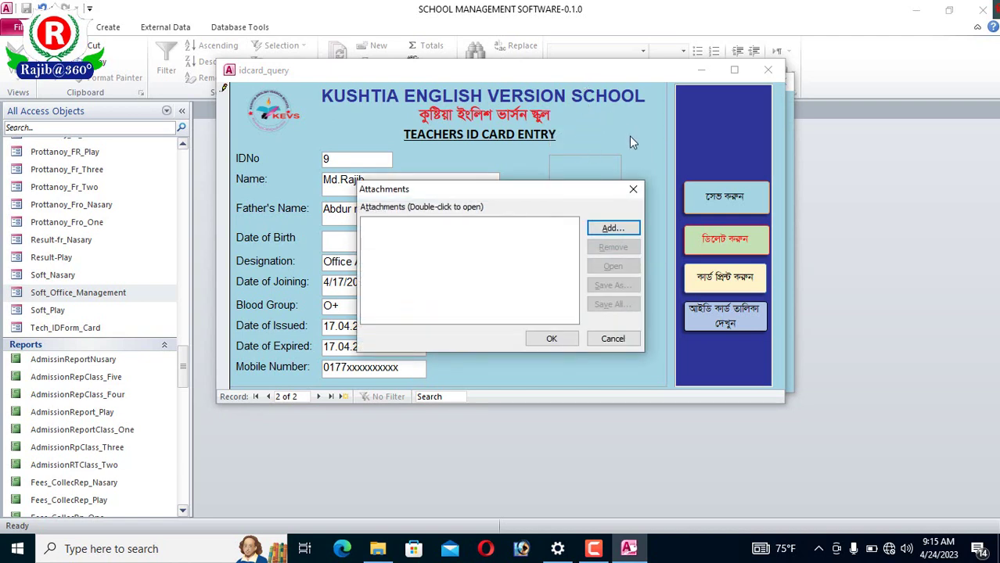
pyautogui.click(634, 191)
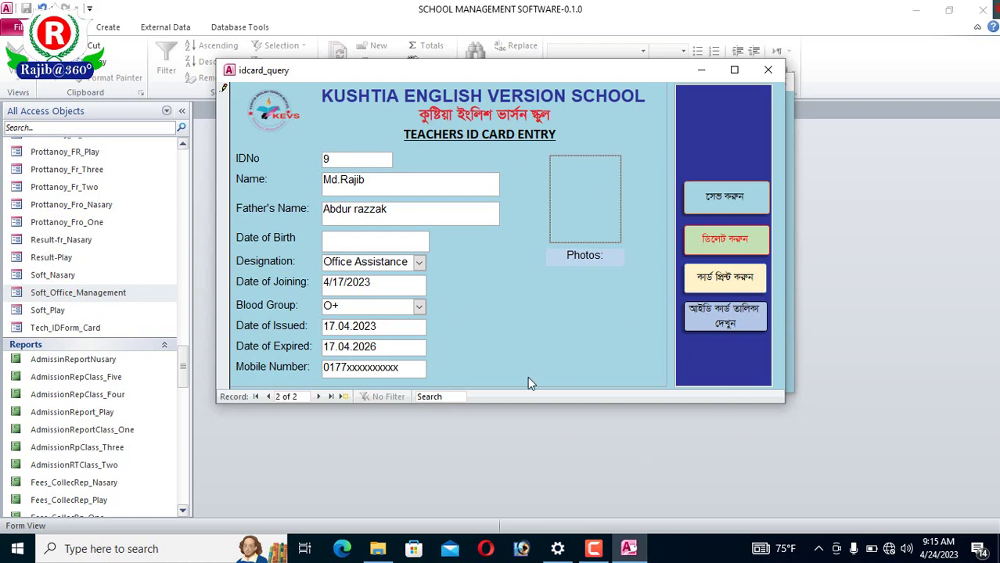
pyautogui.click(713, 290)
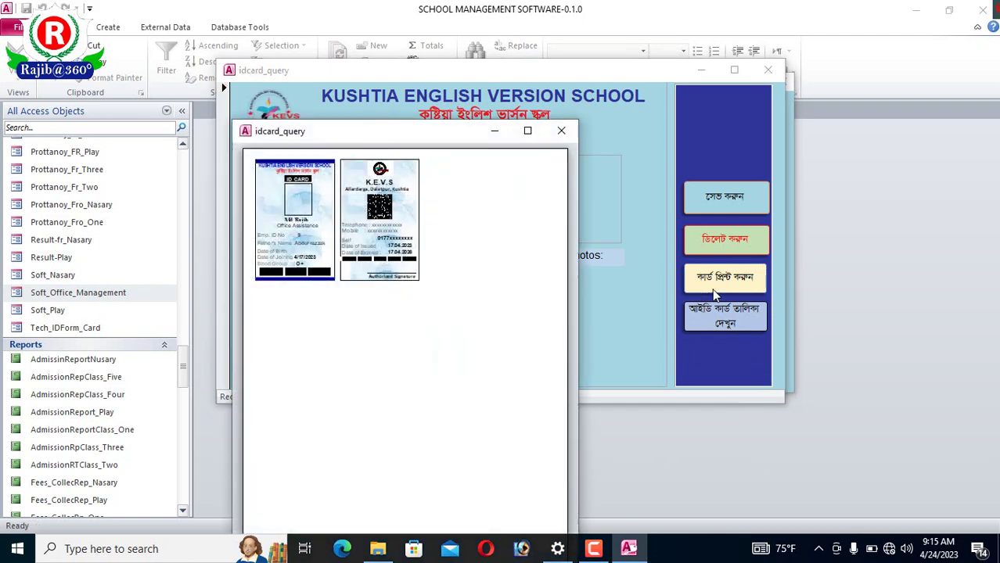
pyautogui.click(540, 260)
pyautogui.click(527, 130)
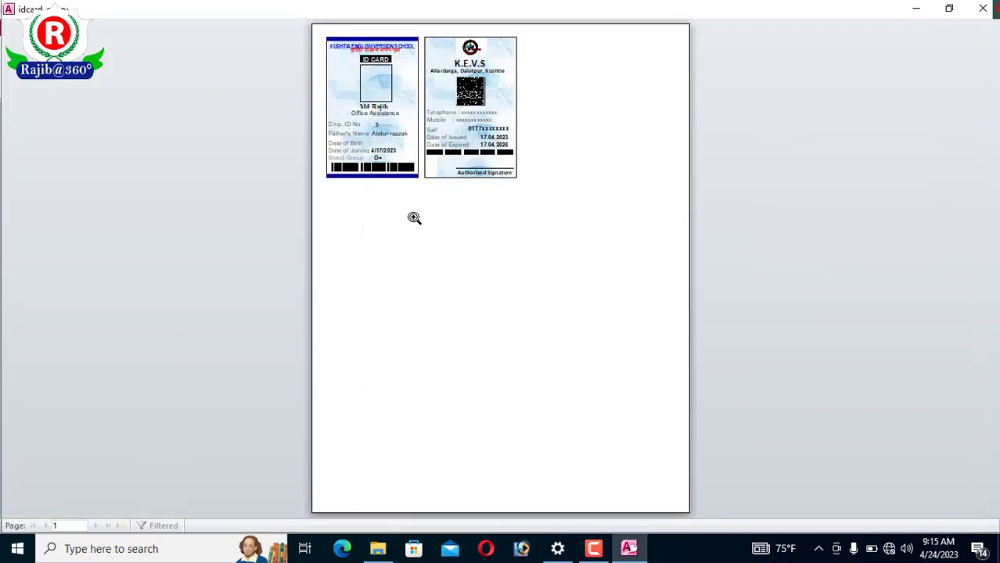
pyautogui.click(413, 217)
pyautogui.scroll(3, 636, 306)
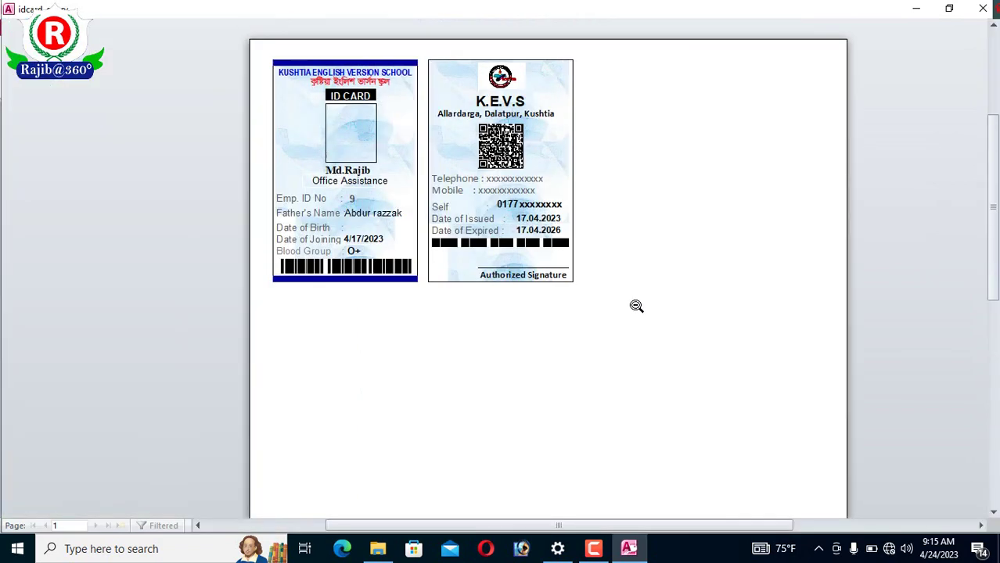
pyautogui.click(540, 237)
pyautogui.click(532, 249)
pyautogui.scroll(2, 507, 290)
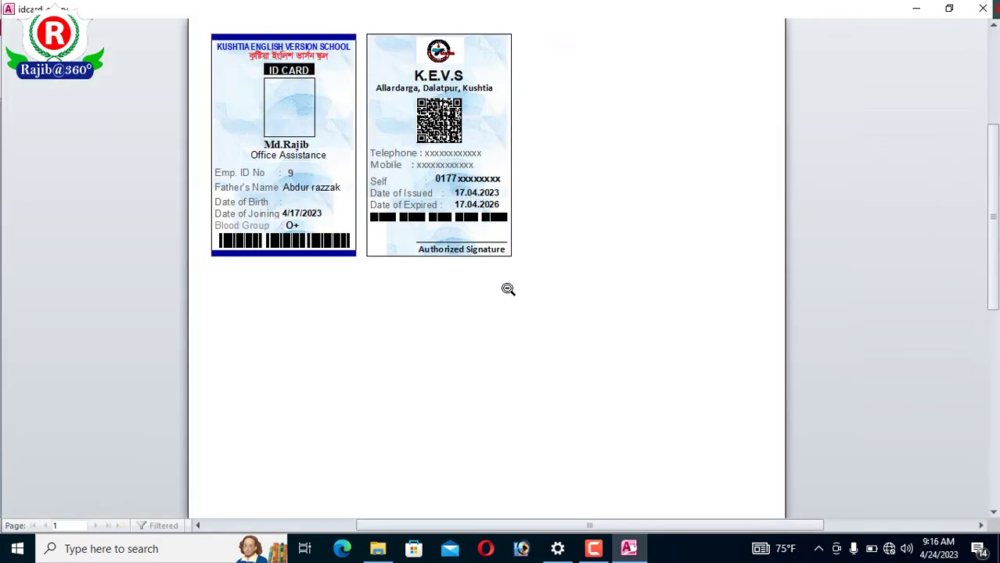
pyautogui.scroll(1, 508, 290)
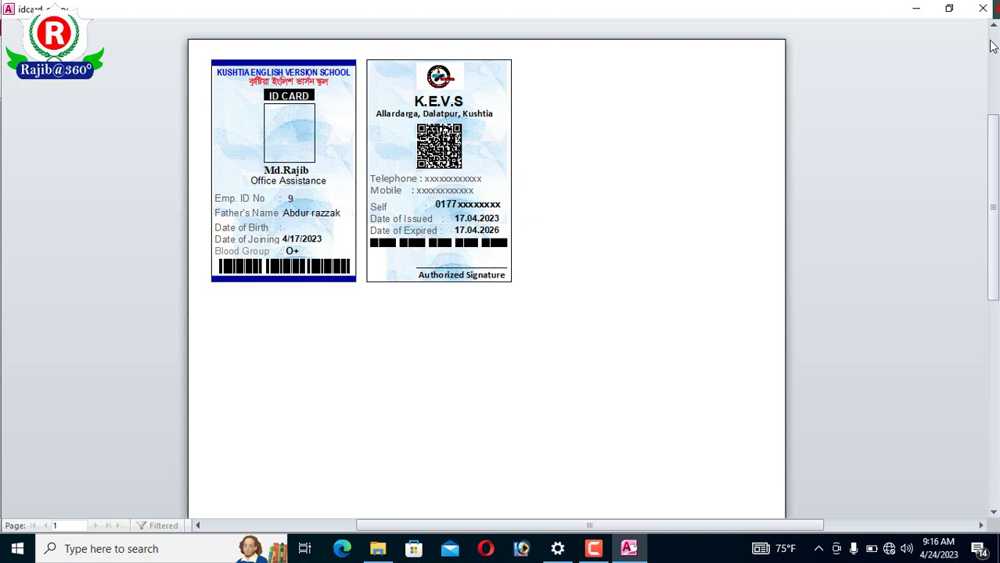
pyautogui.click(981, 10)
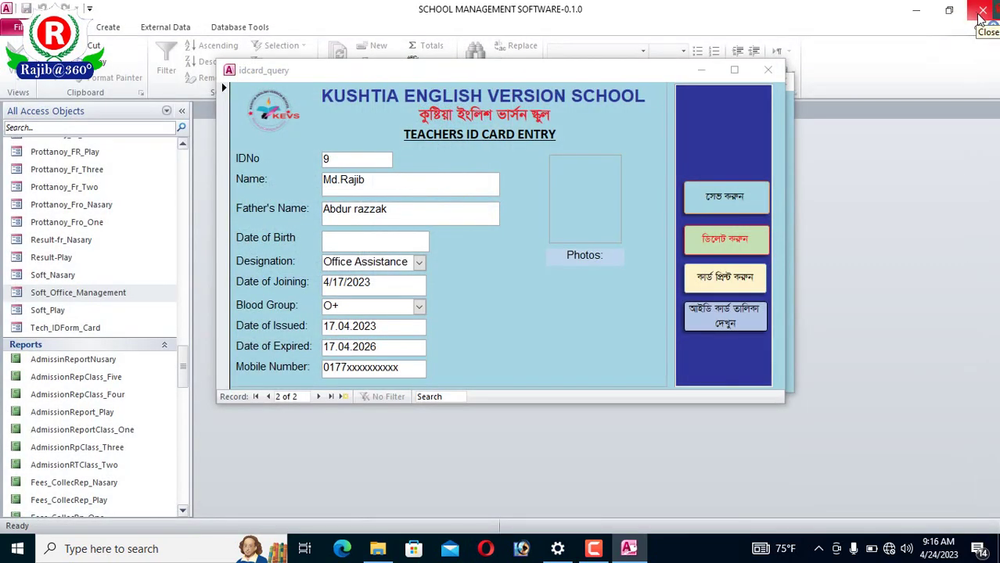
# - Review the idcard_query1 teacher ID card list, then save the ID card record and close the entry form
pyautogui.click(736, 328)
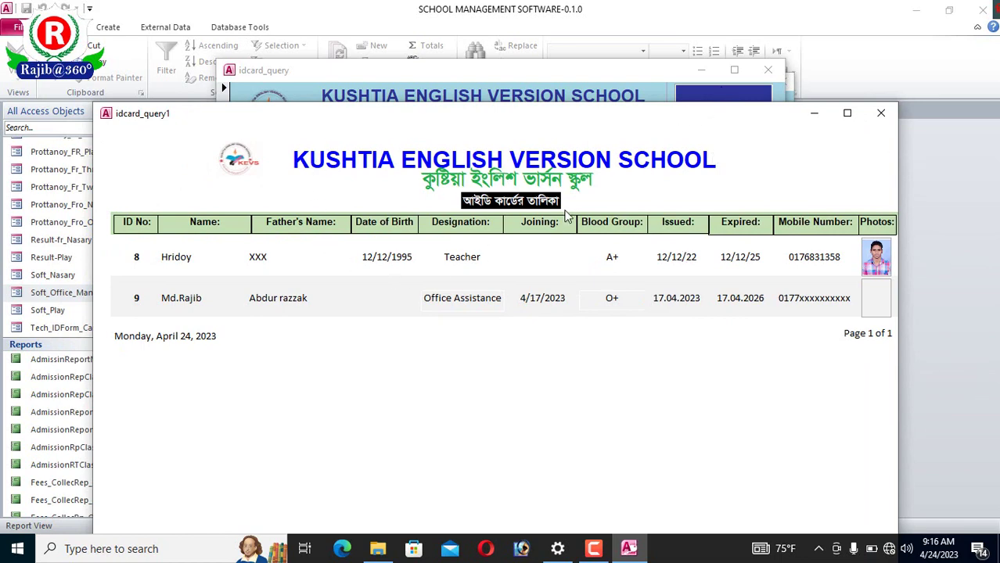
pyautogui.click(881, 114)
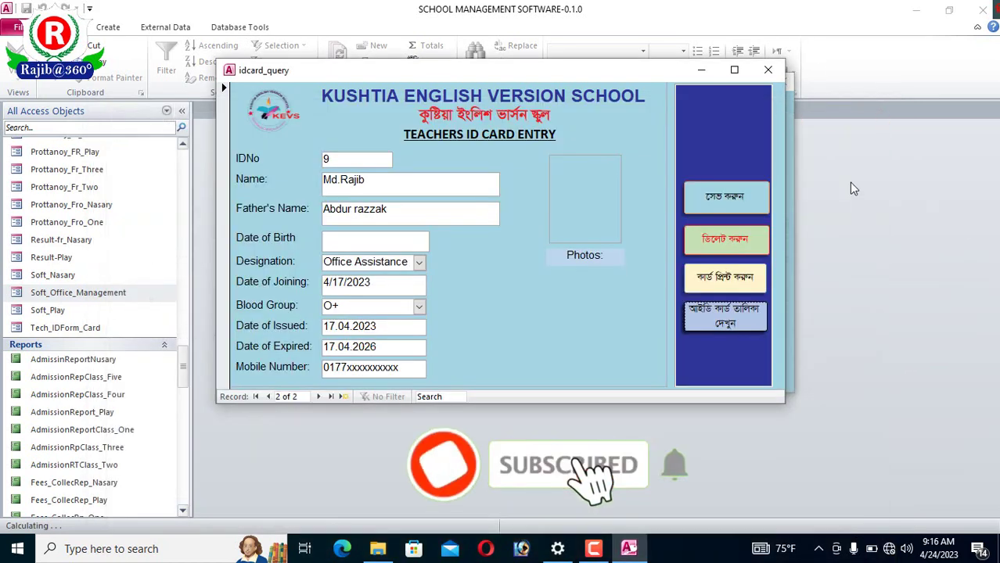
pyautogui.click(731, 319)
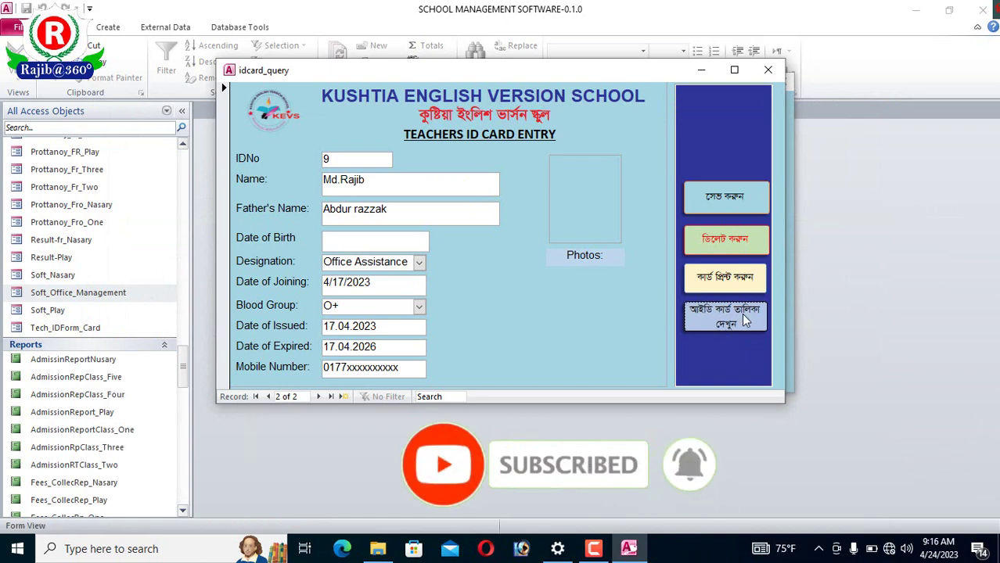
pyautogui.moveTo(706, 147); pyautogui.dragTo(557, 94)
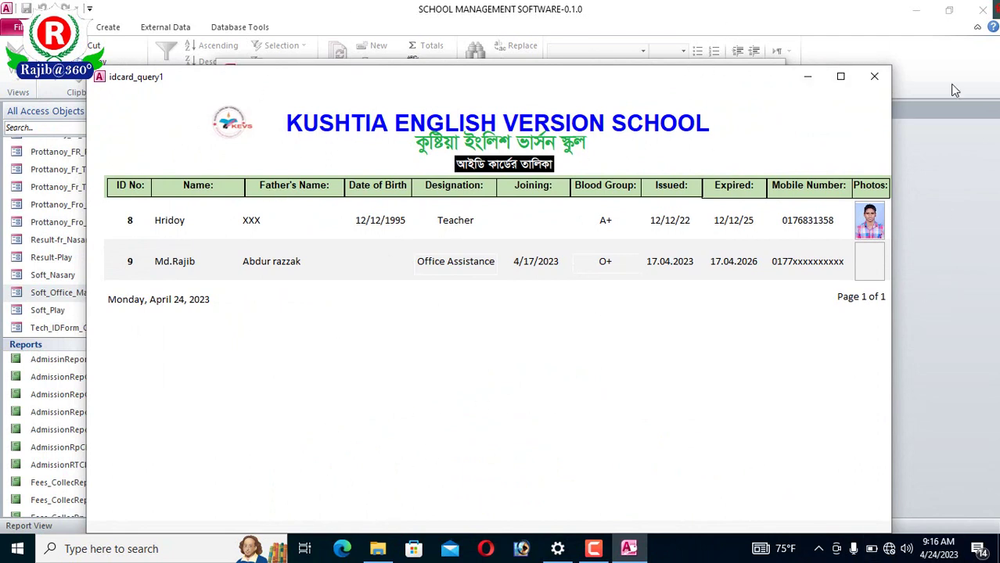
pyautogui.click(875, 77)
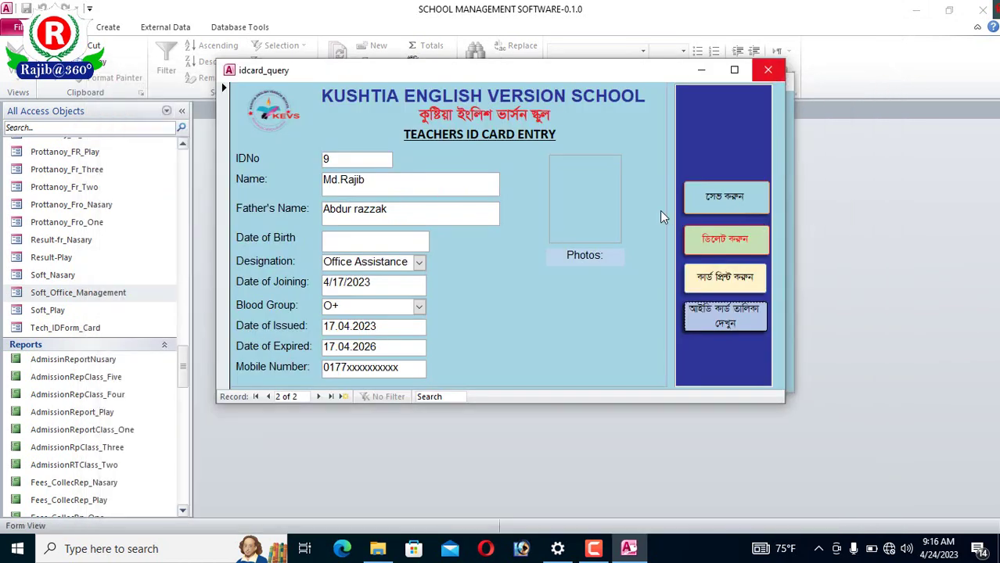
pyautogui.click(736, 198)
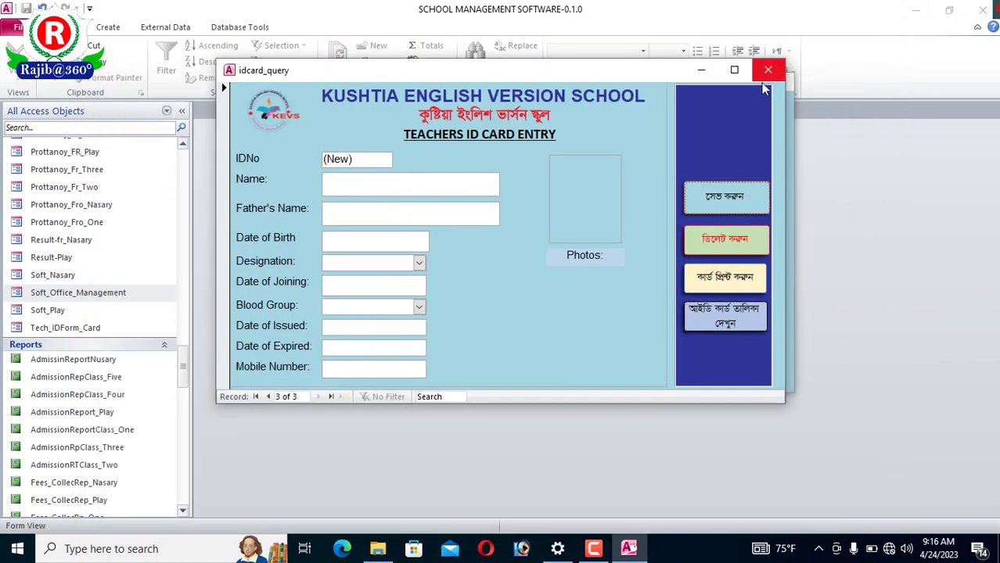
pyautogui.click(768, 72)
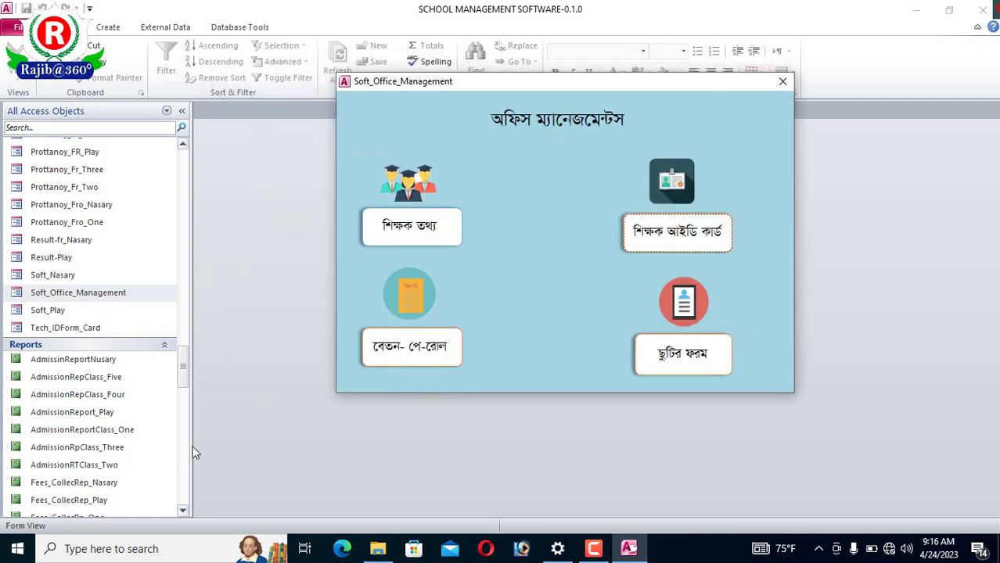
# - Open the Paylist pay slip form from the বেতন-পে-রোল button and go to Employe ID No
pyautogui.click(417, 354)
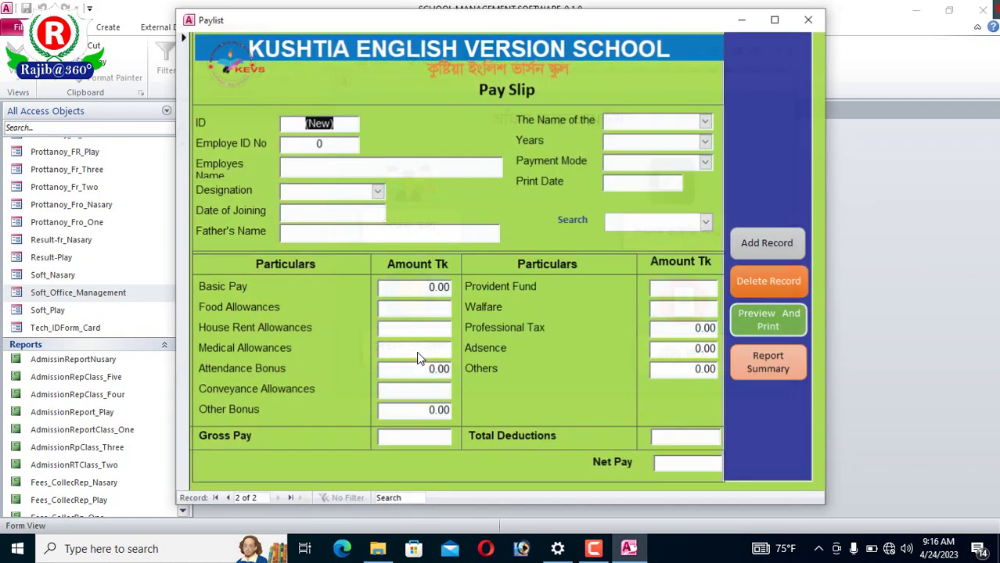
pyautogui.moveTo(650, 15); pyautogui.dragTo(622, 23)
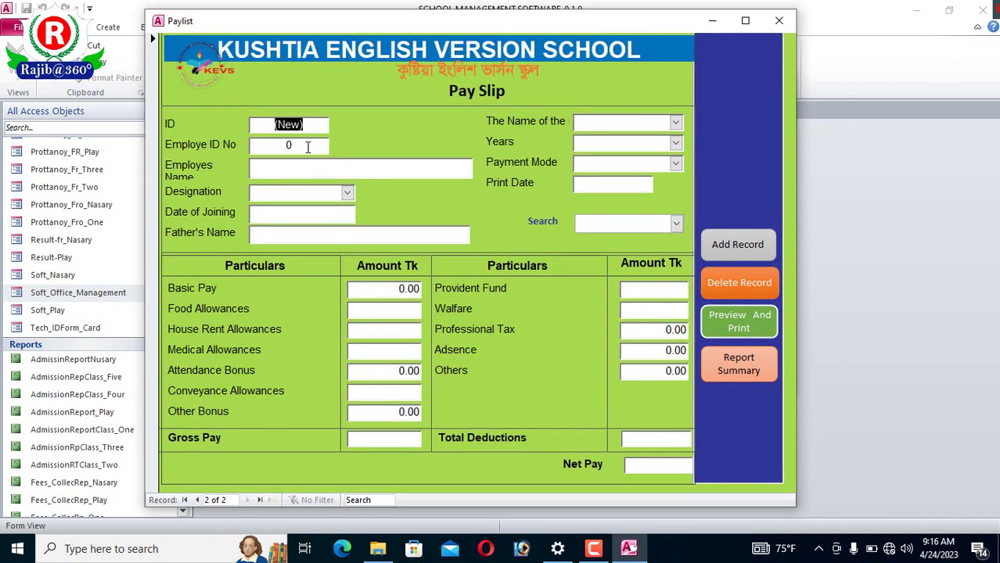
pyautogui.click(307, 147)
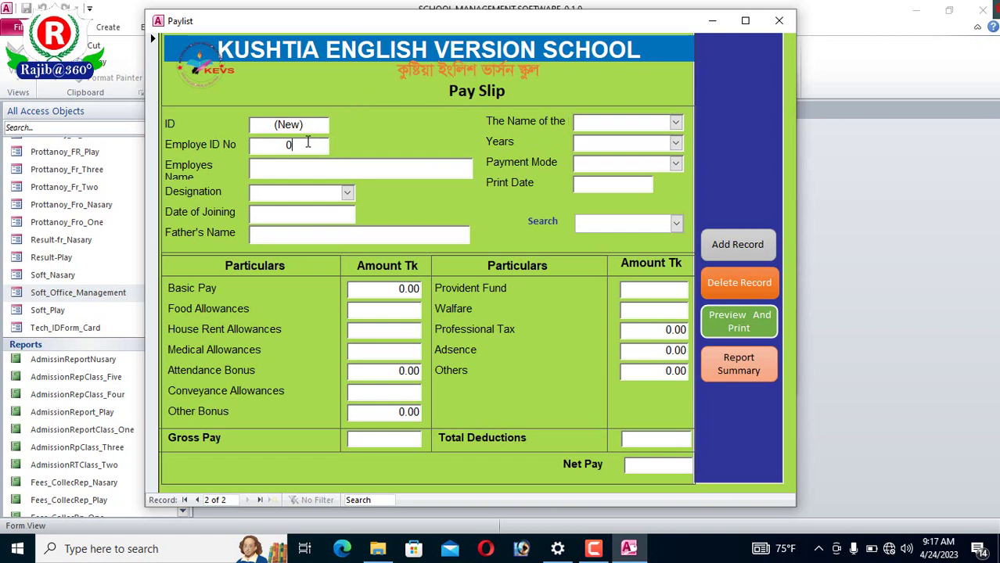
# - Enter the employee's ID number and name, and set the designation to Teacher
pyautogui.press('BackSpace')
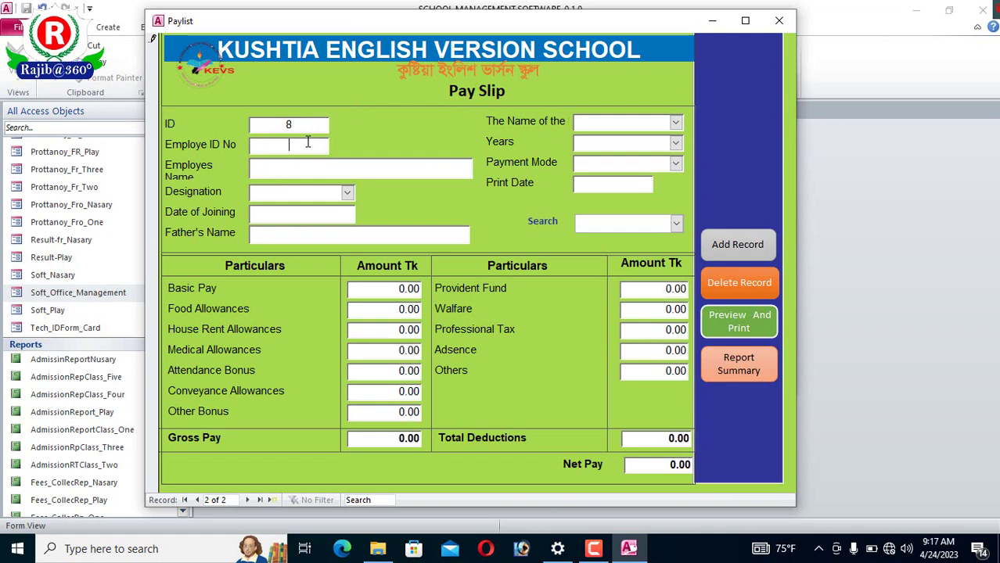
pyautogui.write('2133')
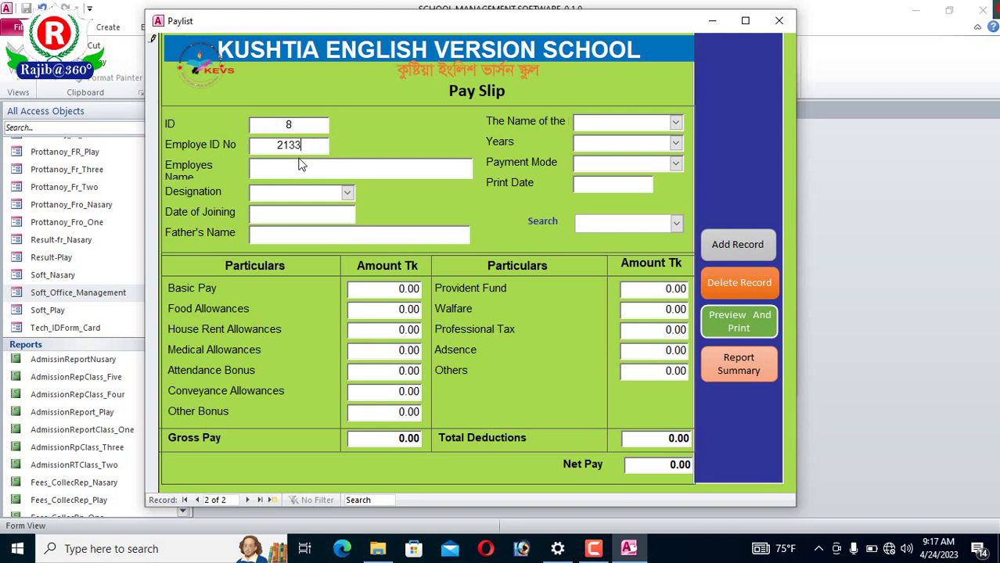
pyautogui.click(300, 166)
pyautogui.write('Md.Rajib')
pyautogui.click(348, 194)
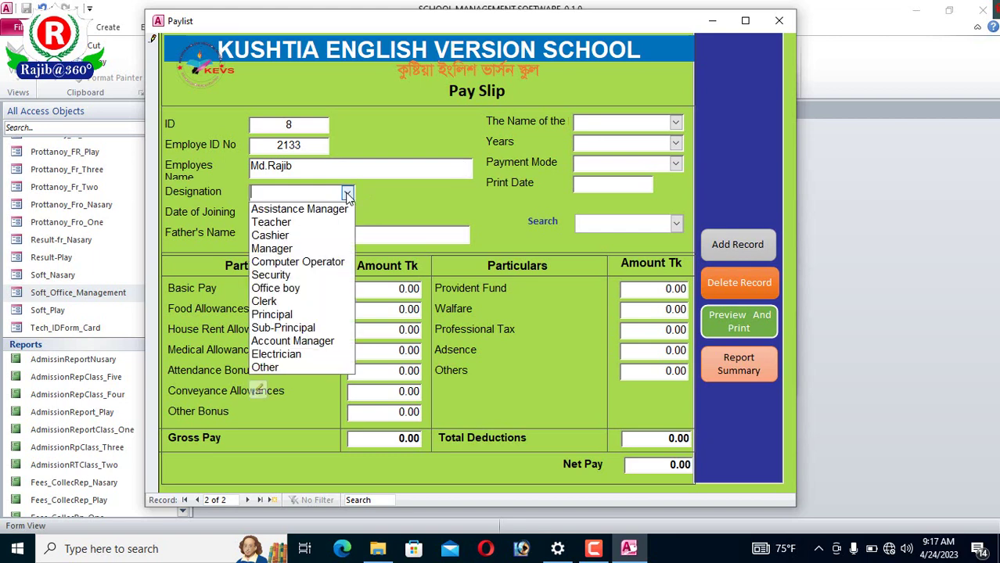
pyautogui.click(298, 226)
# - Enter joining date 20.04.2021 and the employee's father's name
pyautogui.click(341, 220)
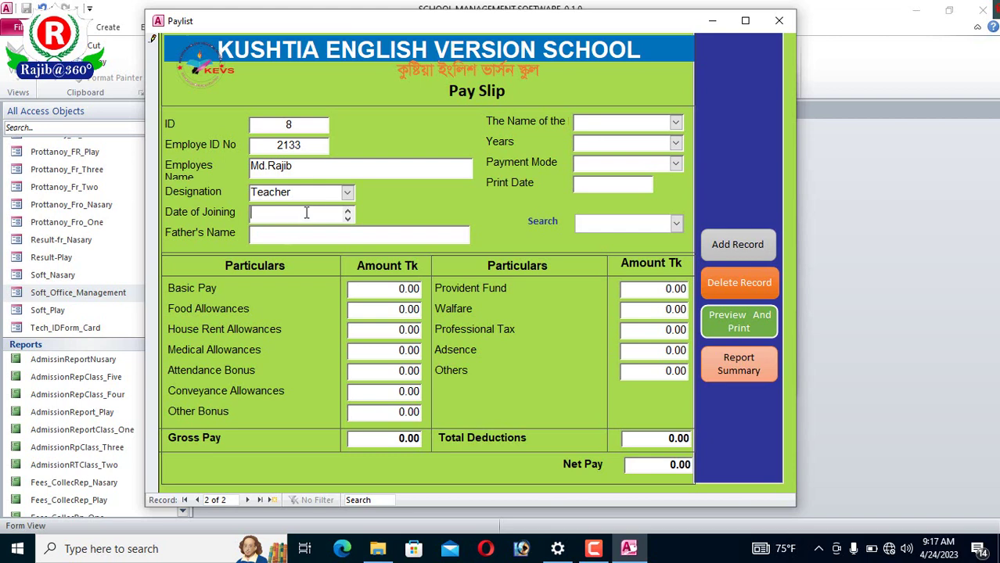
pyautogui.write('20.04.2021')
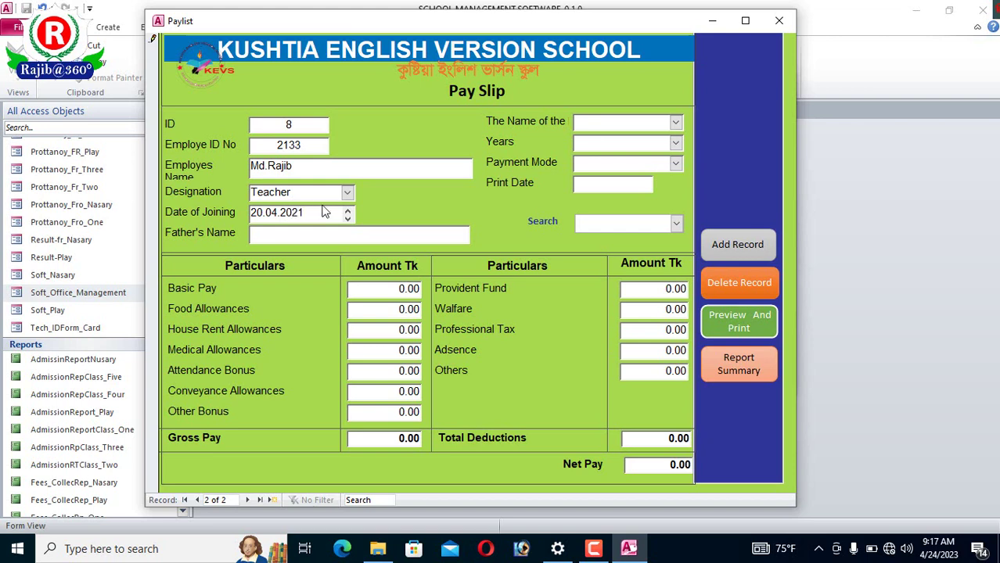
pyautogui.click(315, 237)
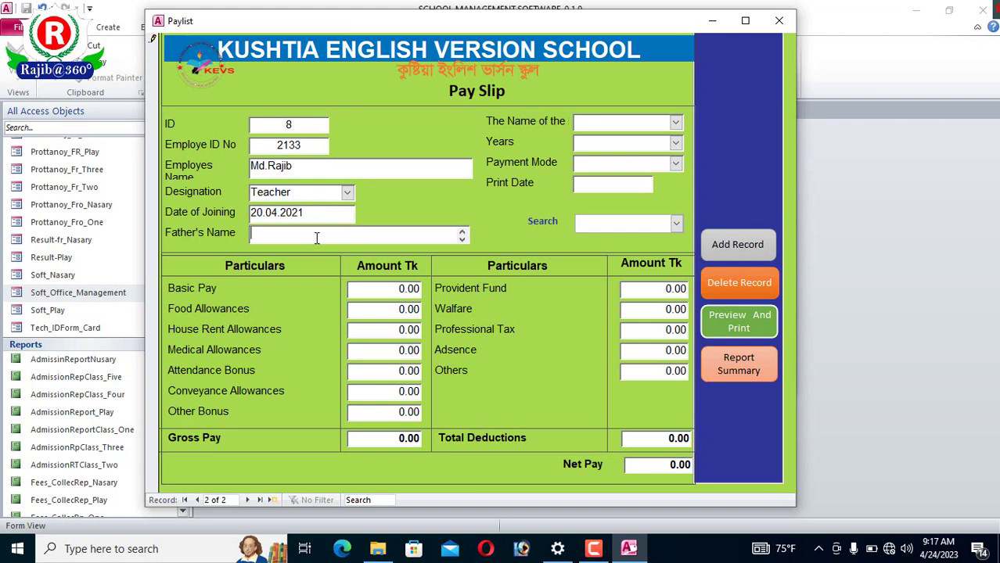
pyautogui.write('Ad')
pyautogui.press('BackSpace')
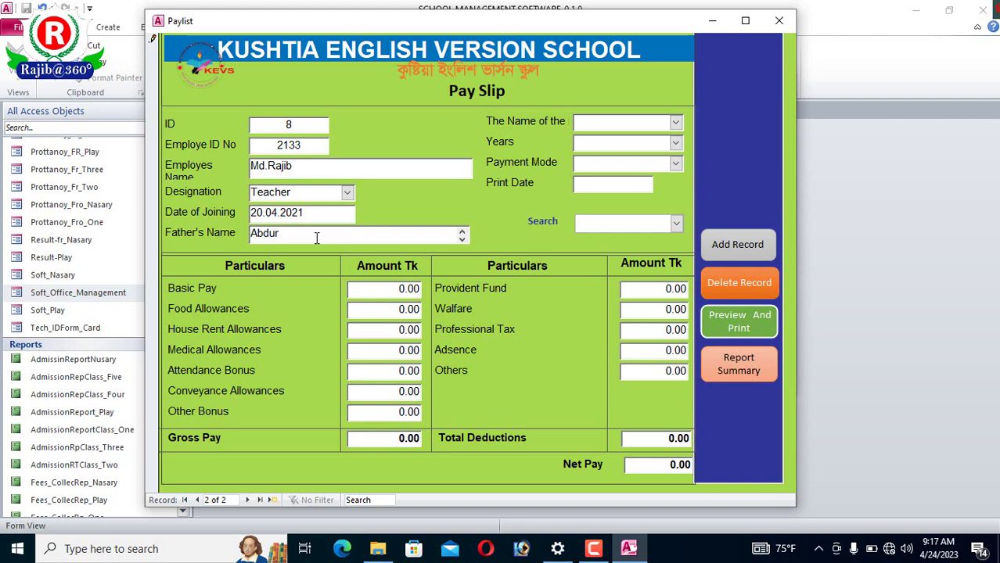
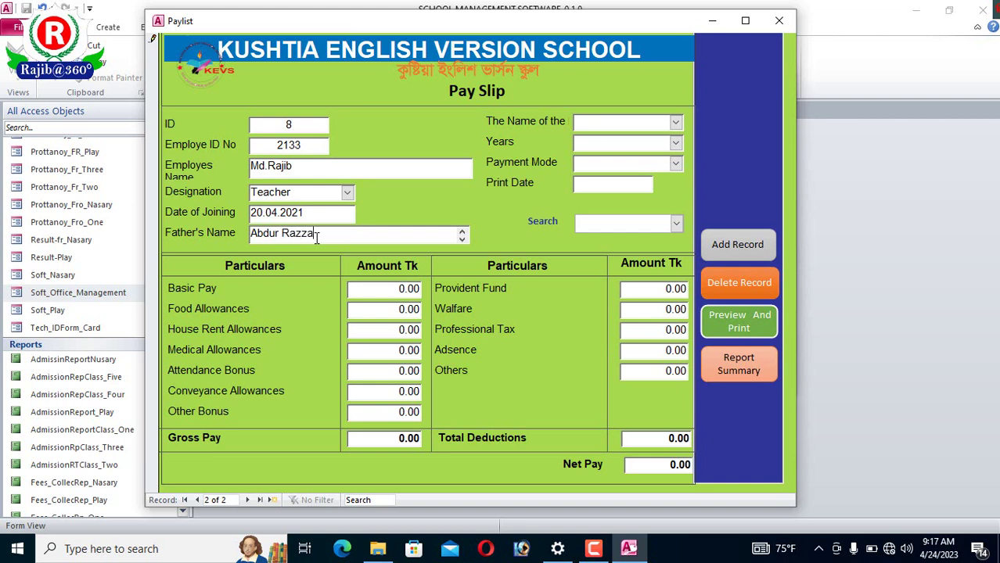
# - Set the pay period to May 2023 and correct the joining date to 20.03.2021
pyautogui.click(676, 123)
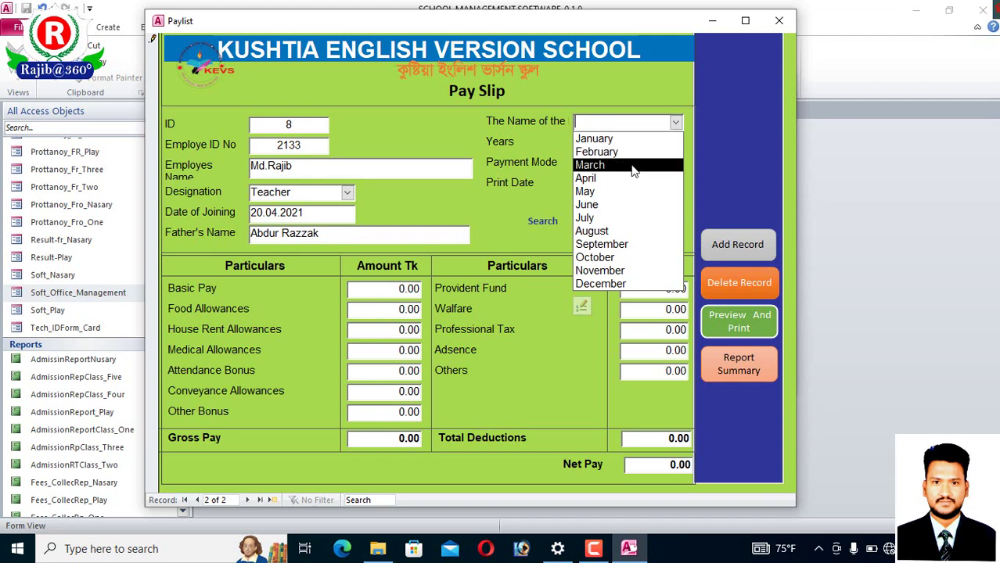
pyautogui.click(624, 192)
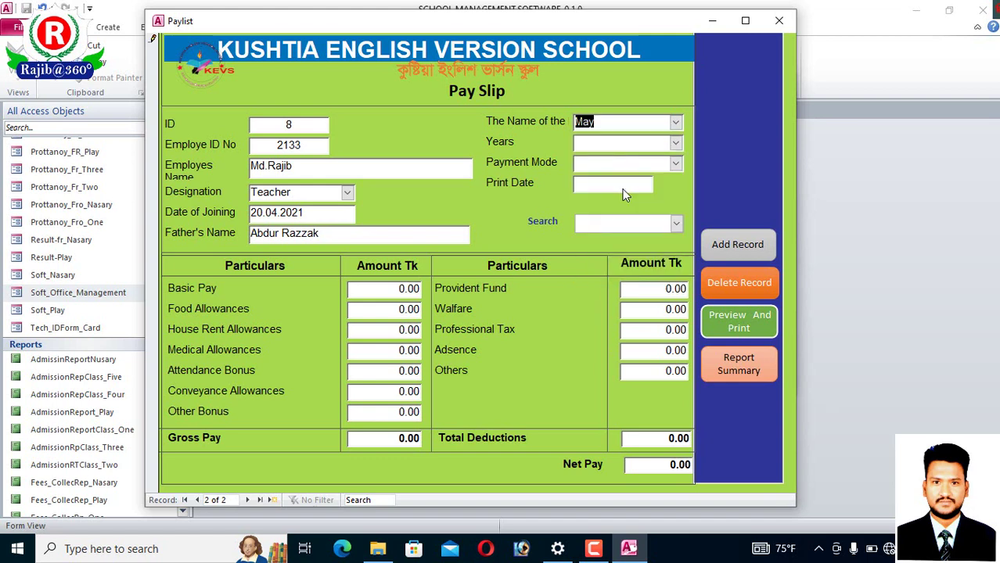
pyautogui.click(675, 144)
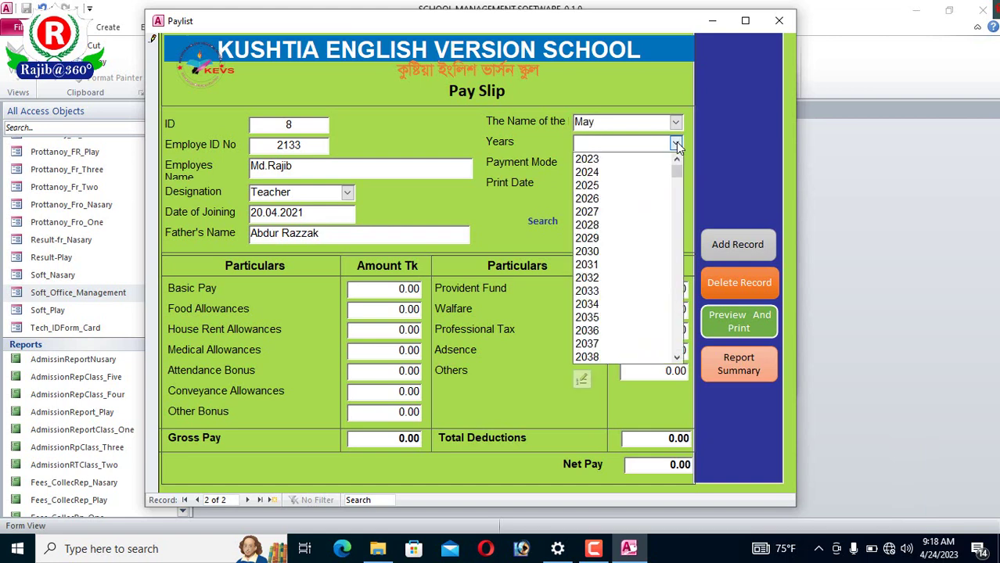
pyautogui.click(610, 160)
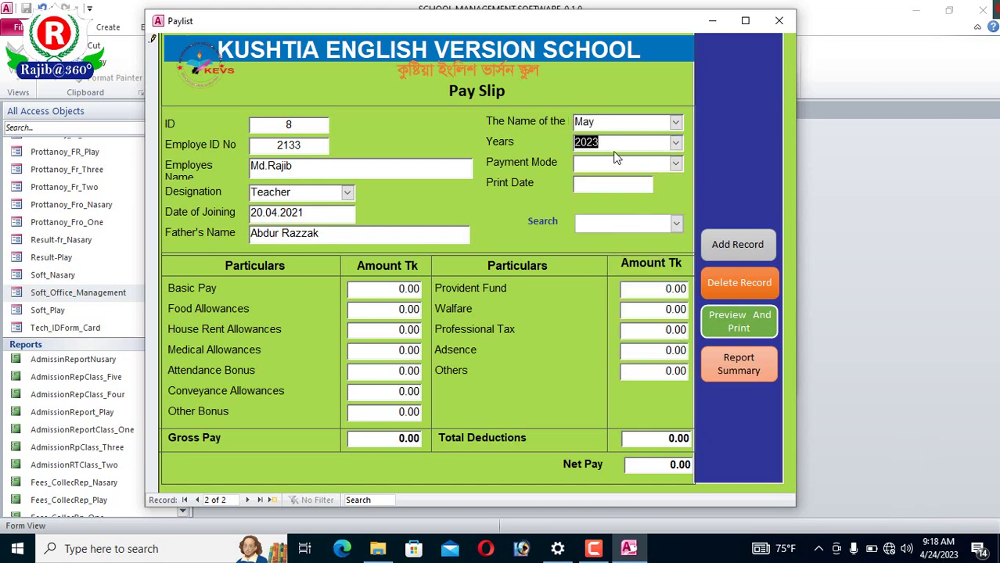
pyautogui.click(309, 214)
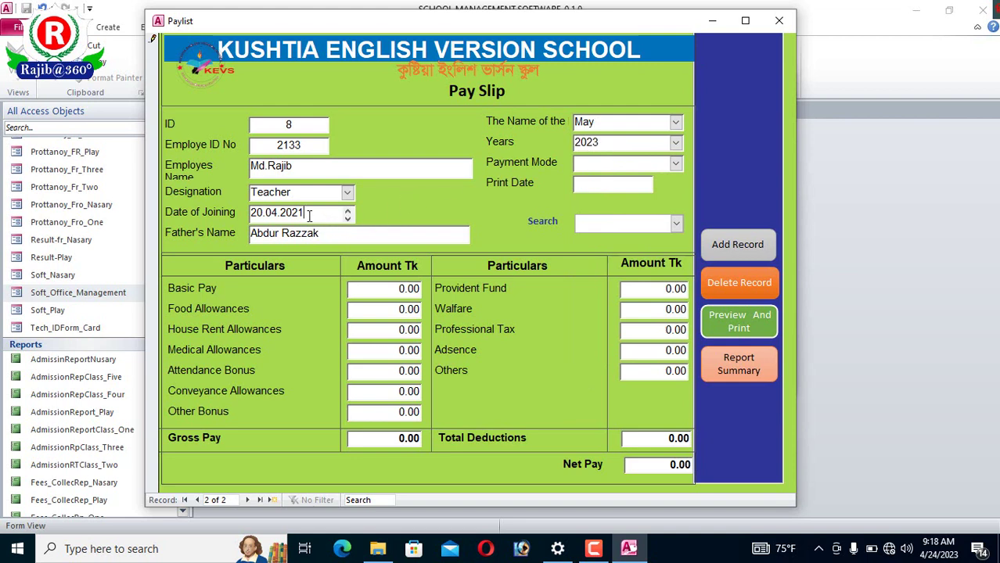
pyautogui.click(277, 213)
pyautogui.press('BackSpace')
pyautogui.write('3')
# - Set payment mode to by Cash and the print date to today, 4/24/2023
pyautogui.click(675, 163)
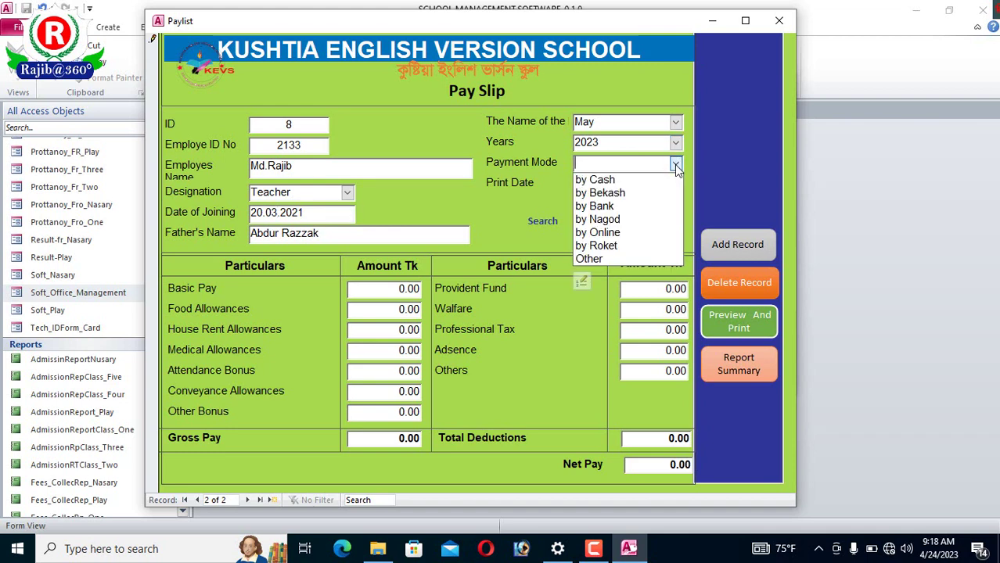
pyautogui.click(602, 180)
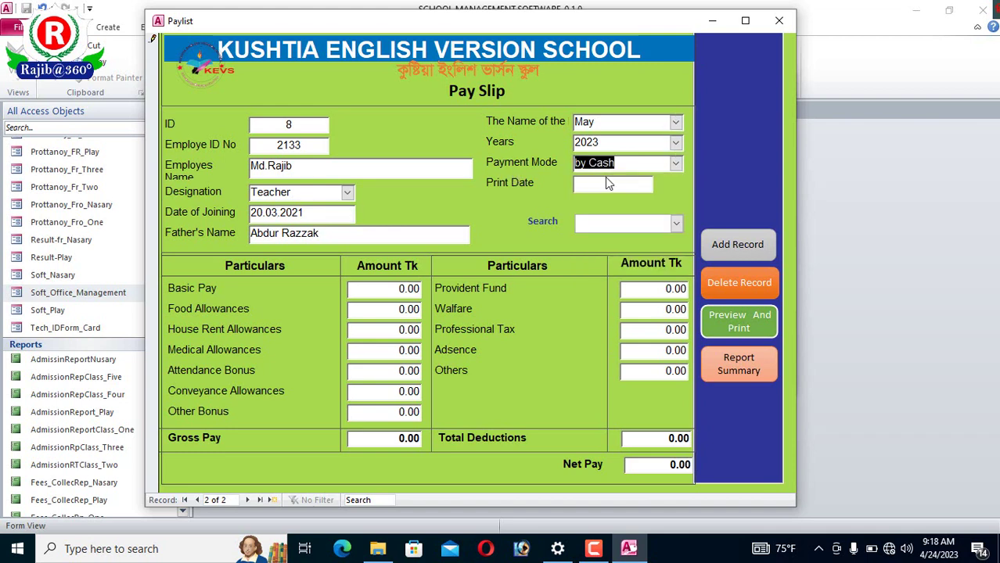
pyautogui.click(675, 164)
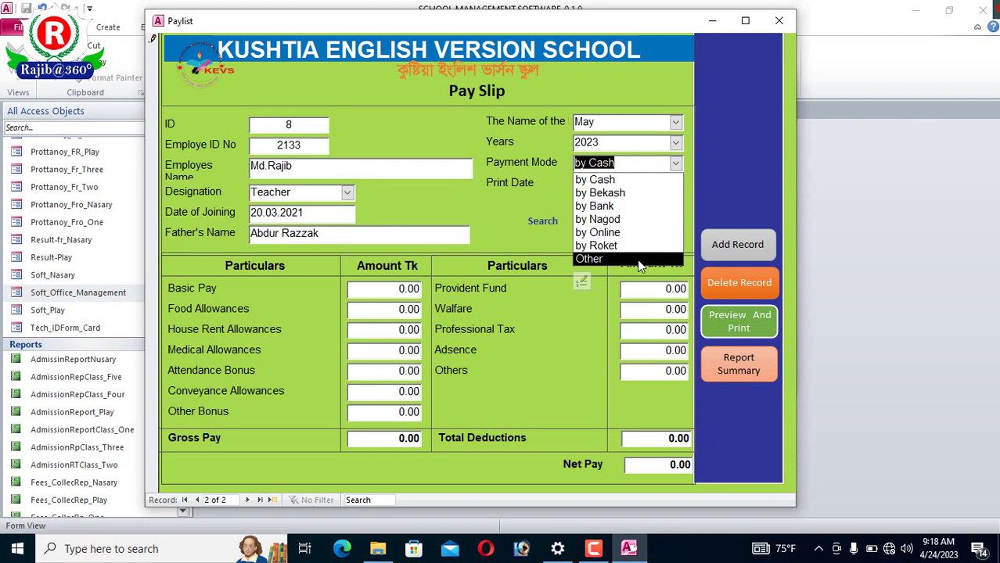
pyautogui.click(677, 164)
pyautogui.click(615, 184)
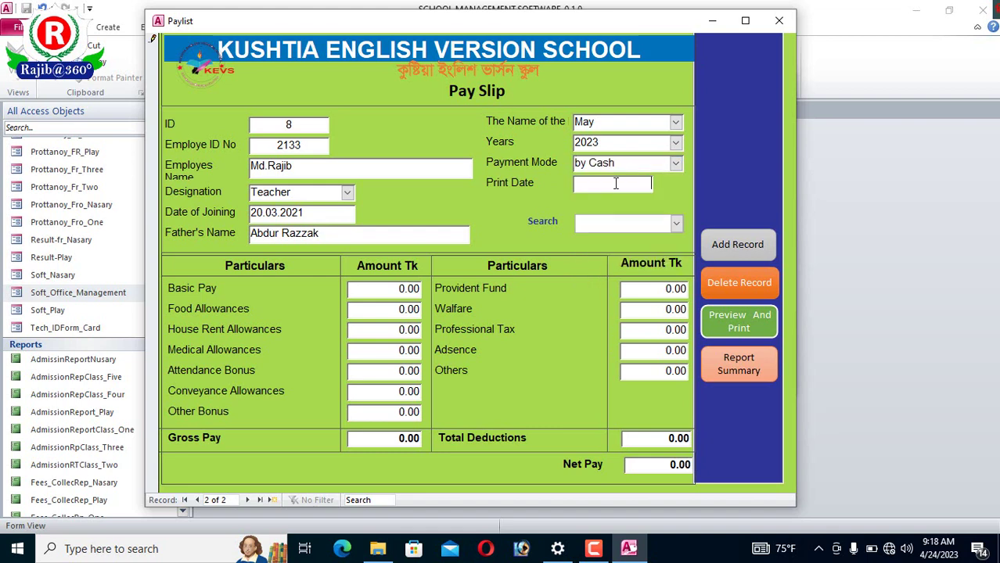
pyautogui.click(660, 181)
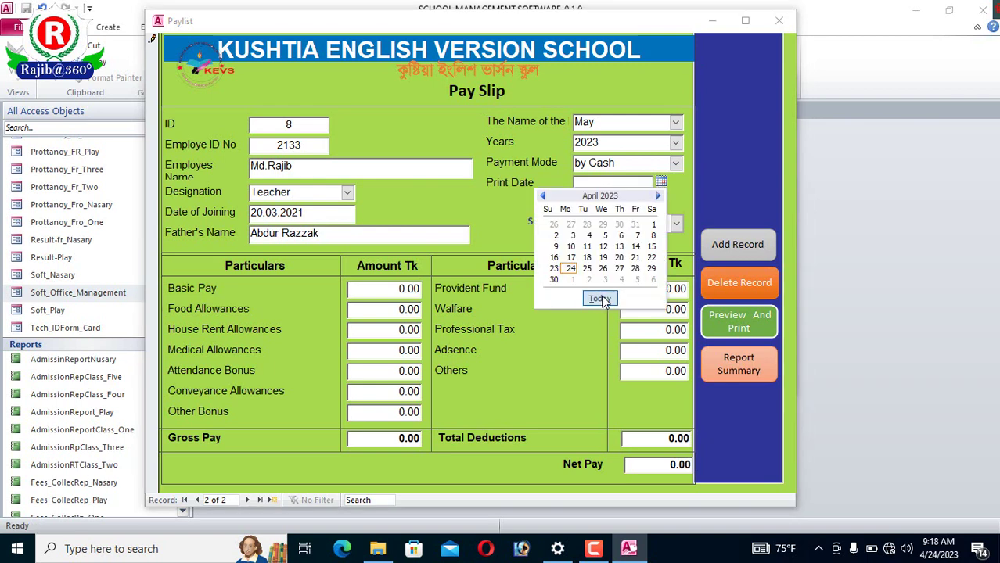
pyautogui.click(599, 300)
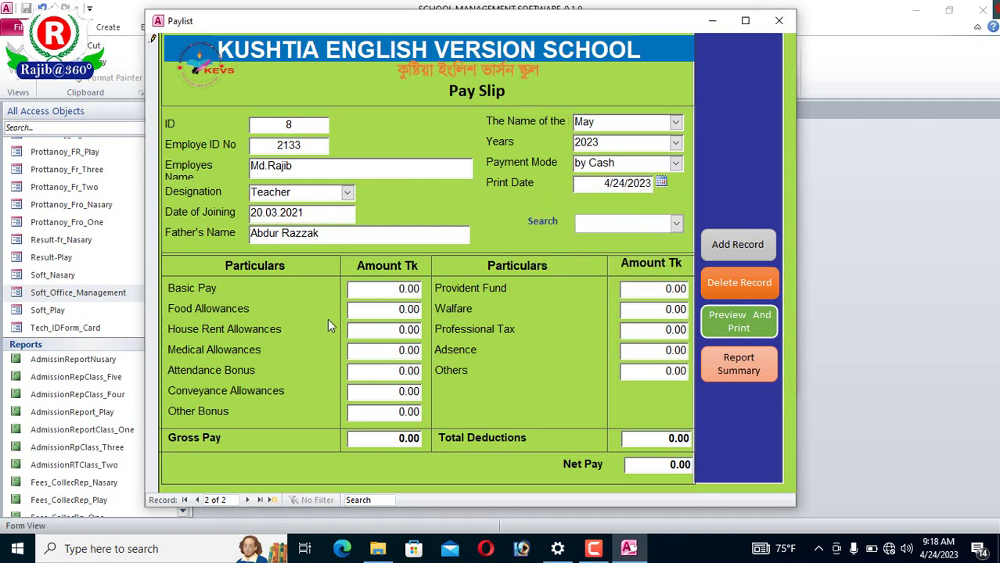
pyautogui.click(404, 291)
# - Enter basic pay 9000, giving net pay 11,730.00, and preview the pay slip for printing
pyautogui.moveTo(406, 288); pyautogui.dragTo(443, 284)
pyautogui.write('9000')
pyautogui.click(407, 310)
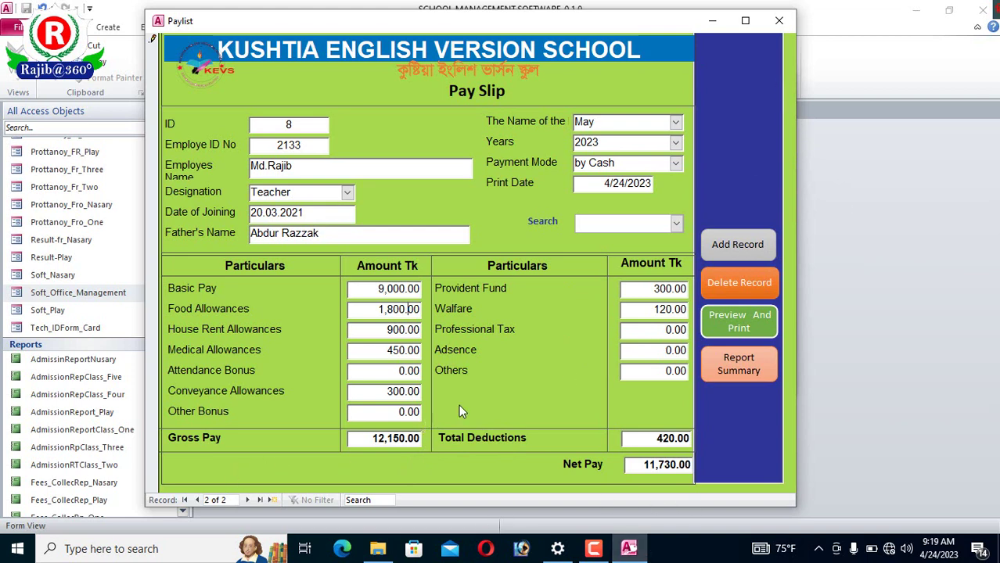
pyautogui.click(749, 321)
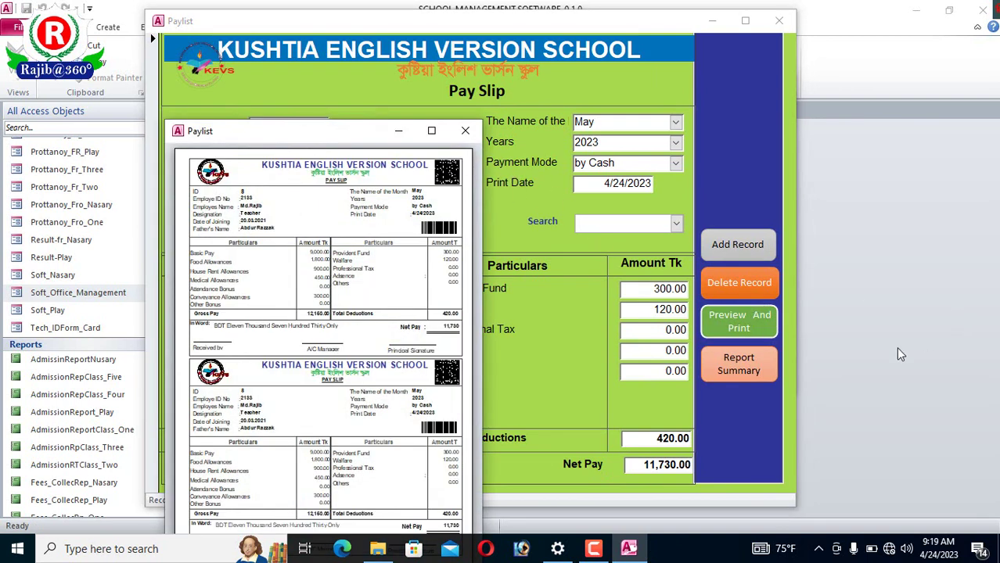
# - Zoom in and scroll through the two-copy pay slip preview, then close it
pyautogui.click(431, 130)
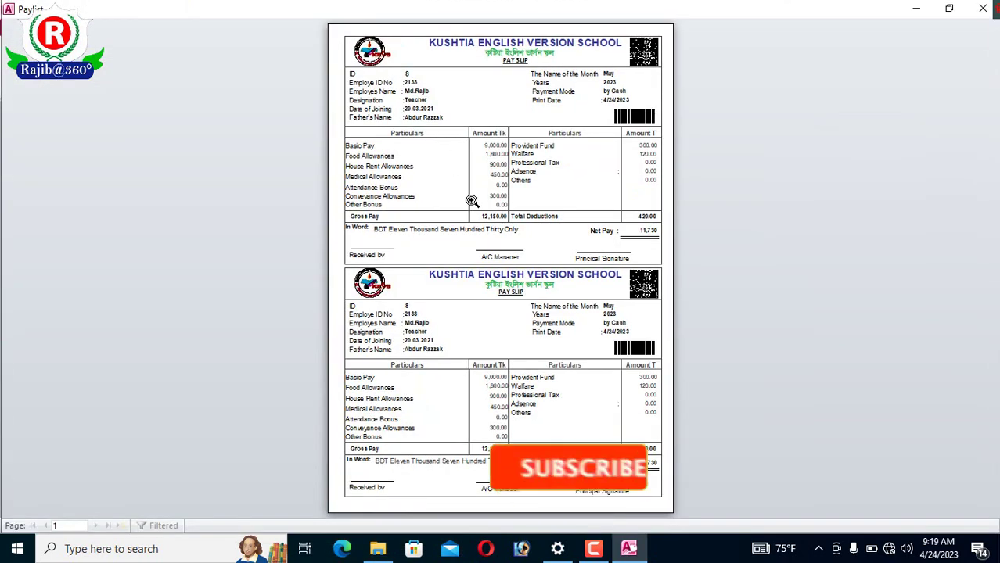
pyautogui.click(468, 201)
pyautogui.scroll(2, 555, 307)
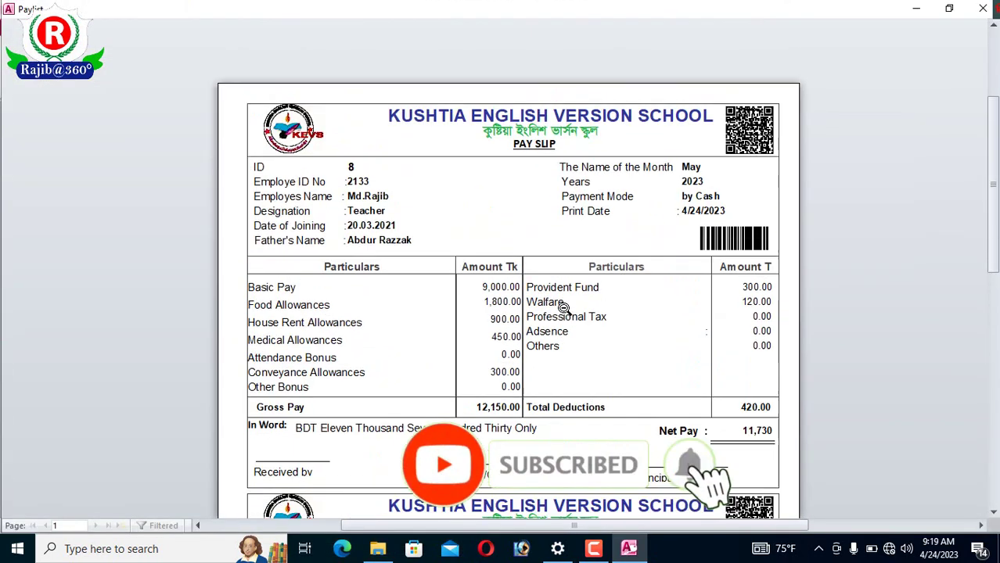
pyautogui.scroll(-4, 605, 281)
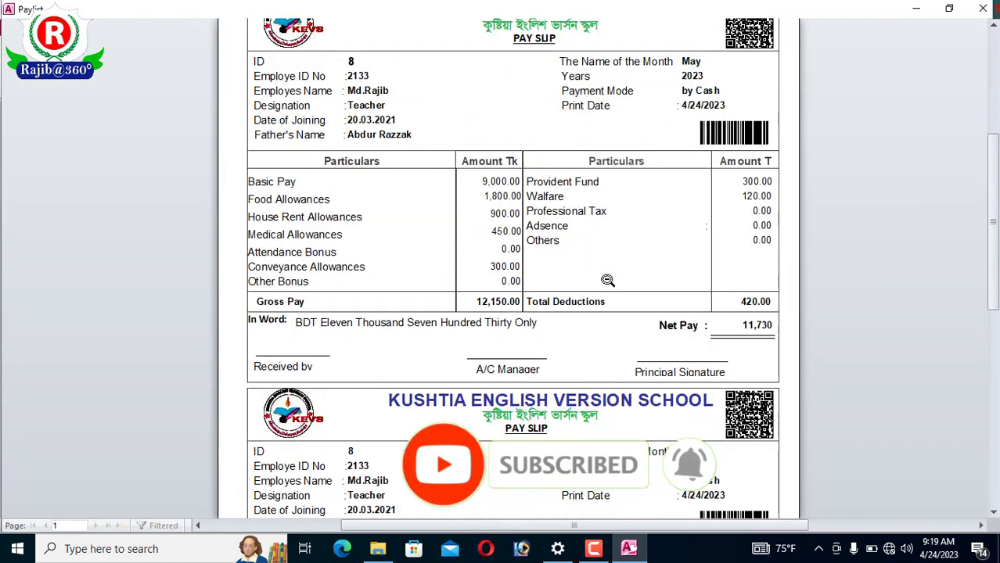
pyautogui.scroll(-3, 626, 275)
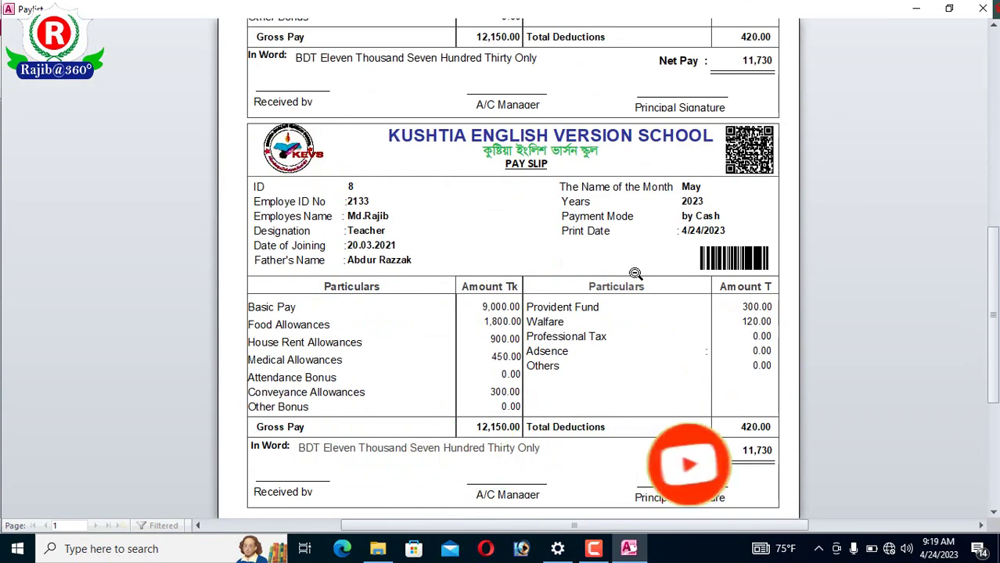
pyautogui.scroll(-2, 636, 272)
pyautogui.scroll(2, 638, 273)
pyautogui.scroll(2, 638, 272)
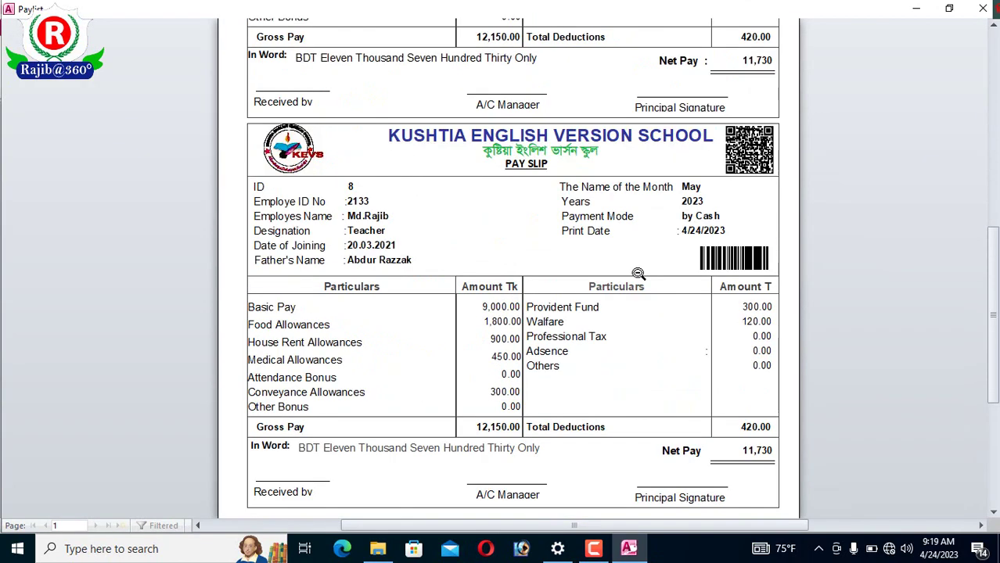
pyautogui.scroll(1, 638, 272)
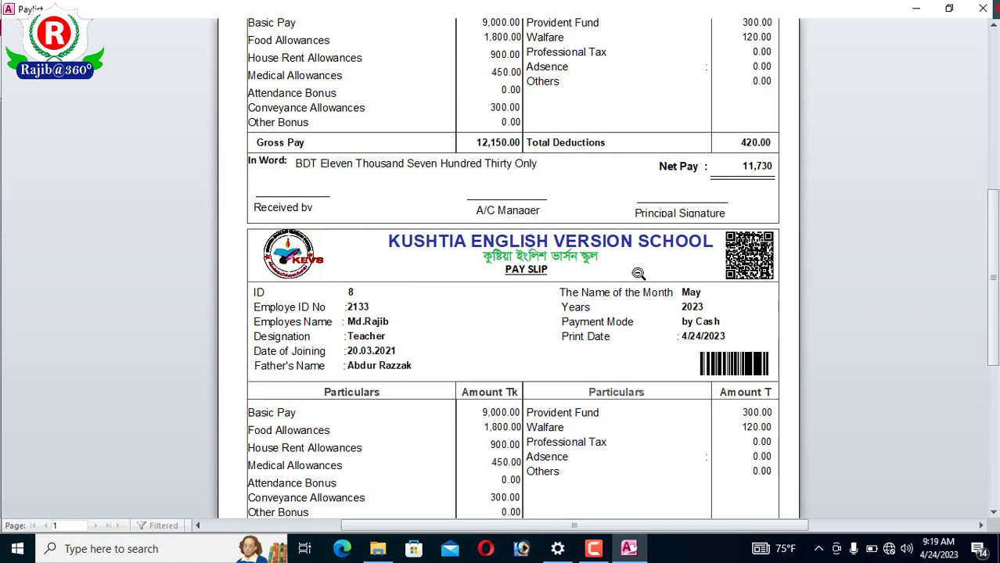
pyautogui.scroll(-4, 639, 273)
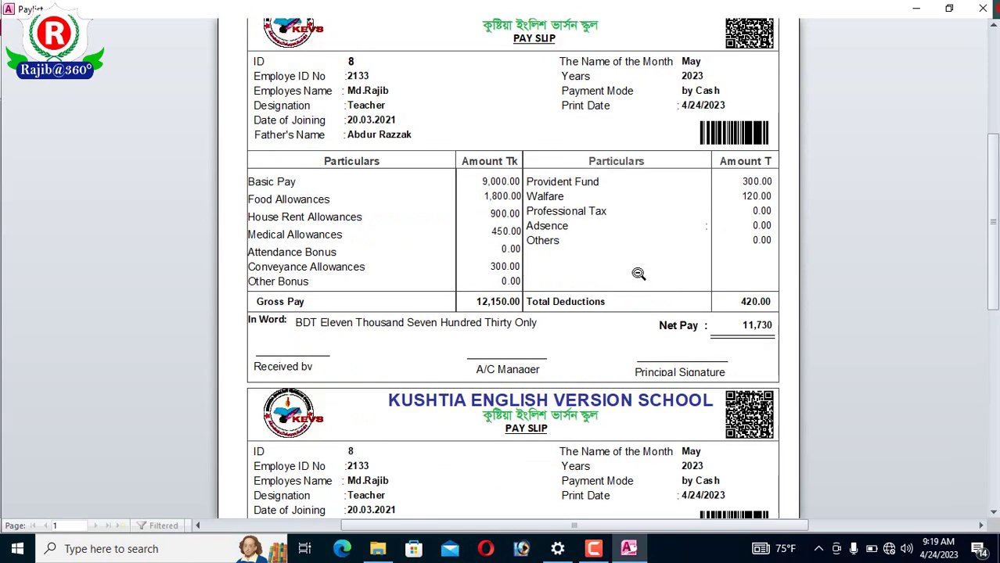
pyautogui.scroll(4, 638, 273)
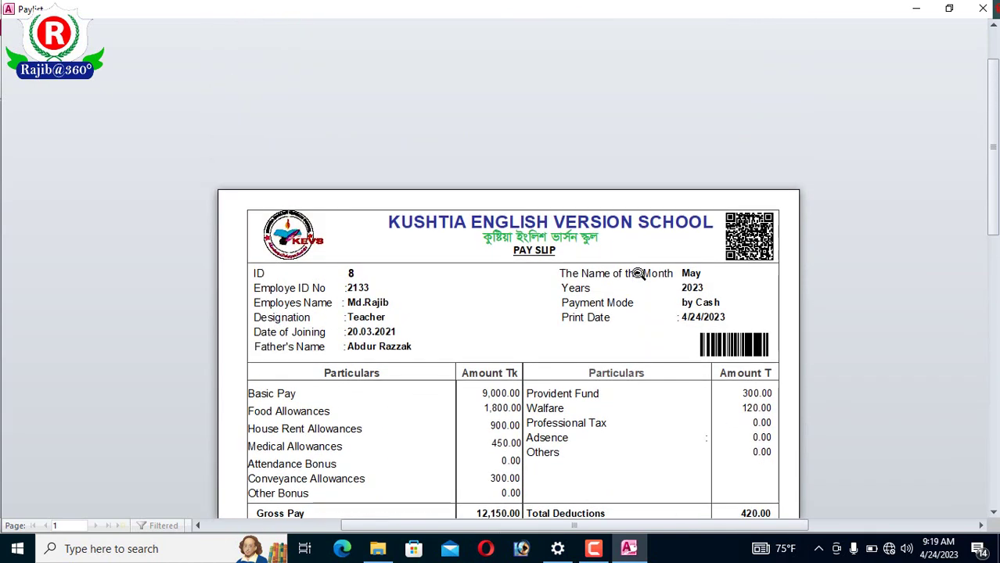
pyautogui.scroll(-12, 656, 269)
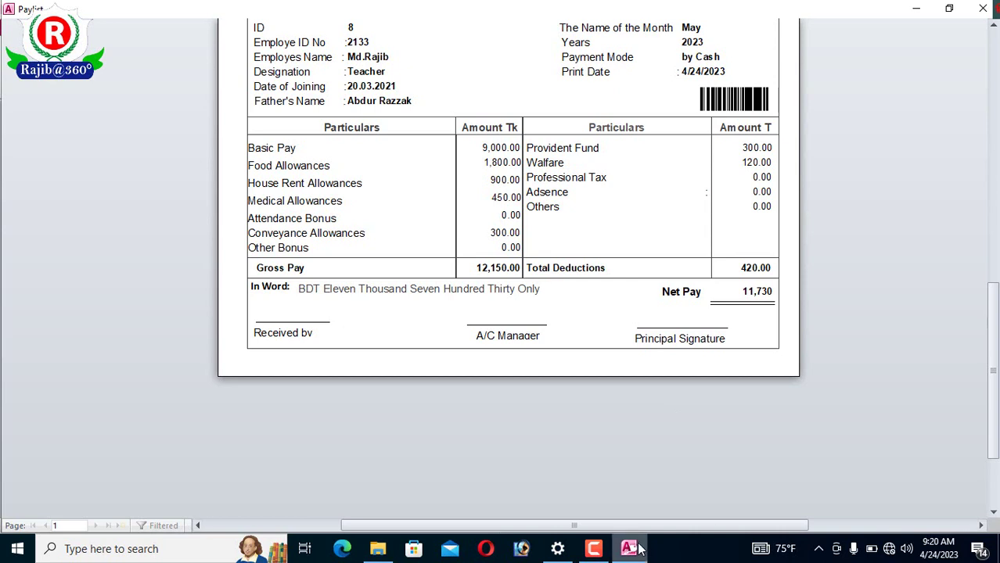
pyautogui.click(596, 550)
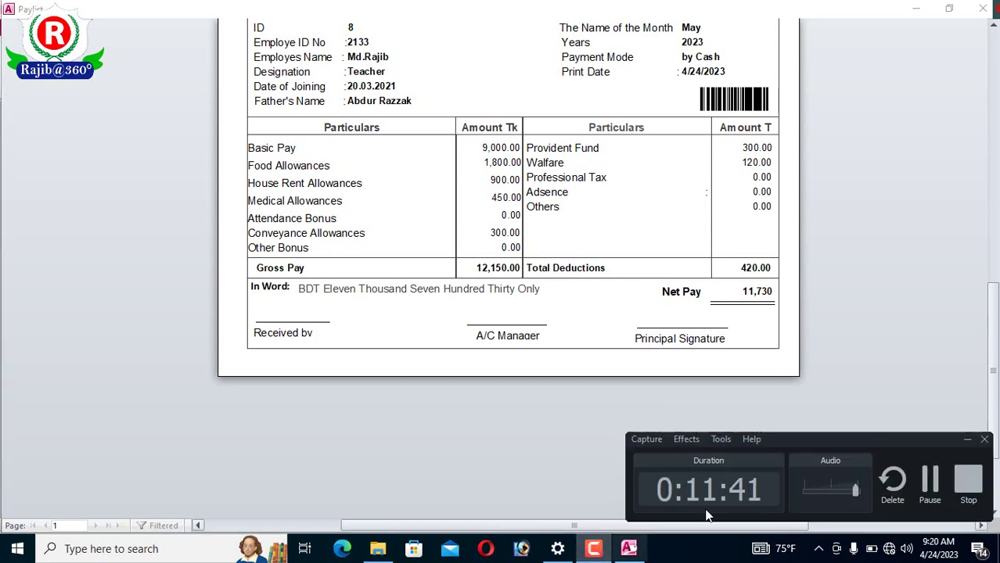
pyautogui.click(877, 487)
pyautogui.press('F9')
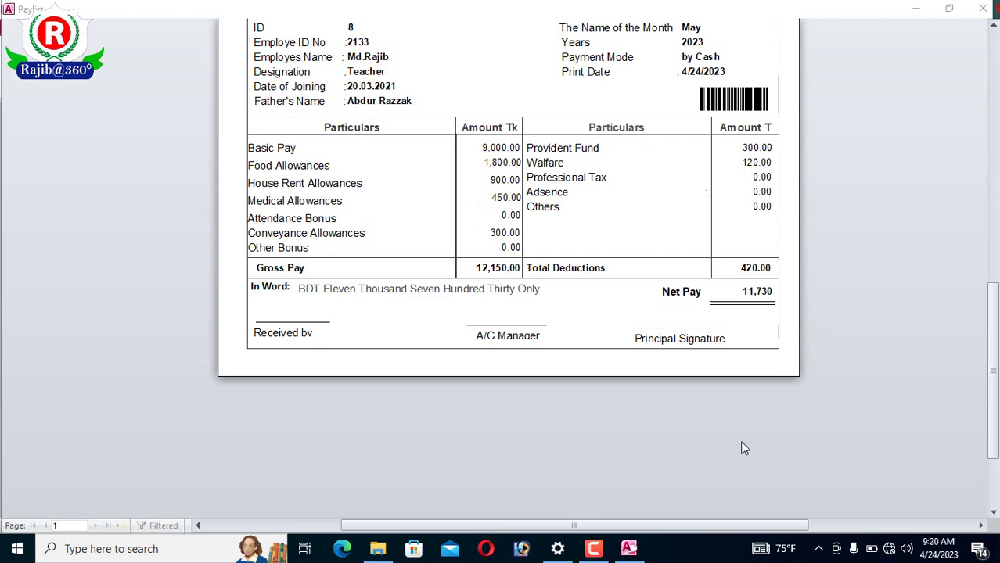
pyautogui.scroll(3, 598, 382)
pyautogui.scroll(1, 598, 384)
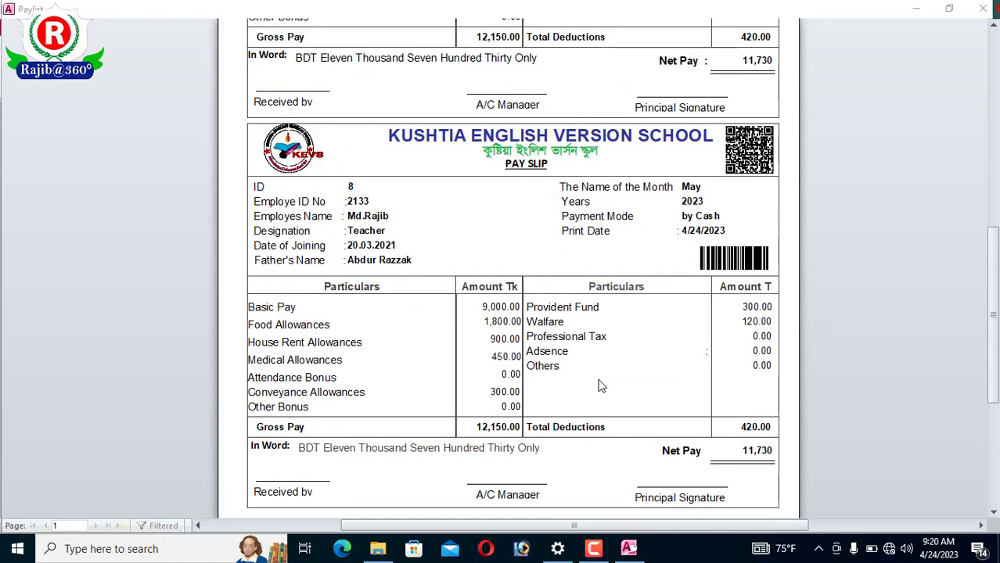
pyautogui.scroll(3, 518, 346)
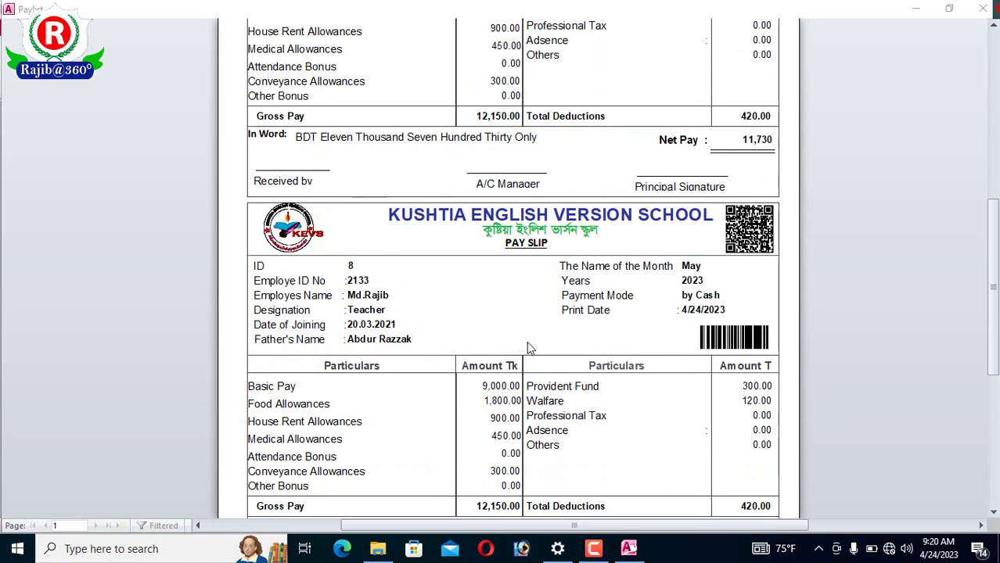
pyautogui.scroll(-5, 529, 348)
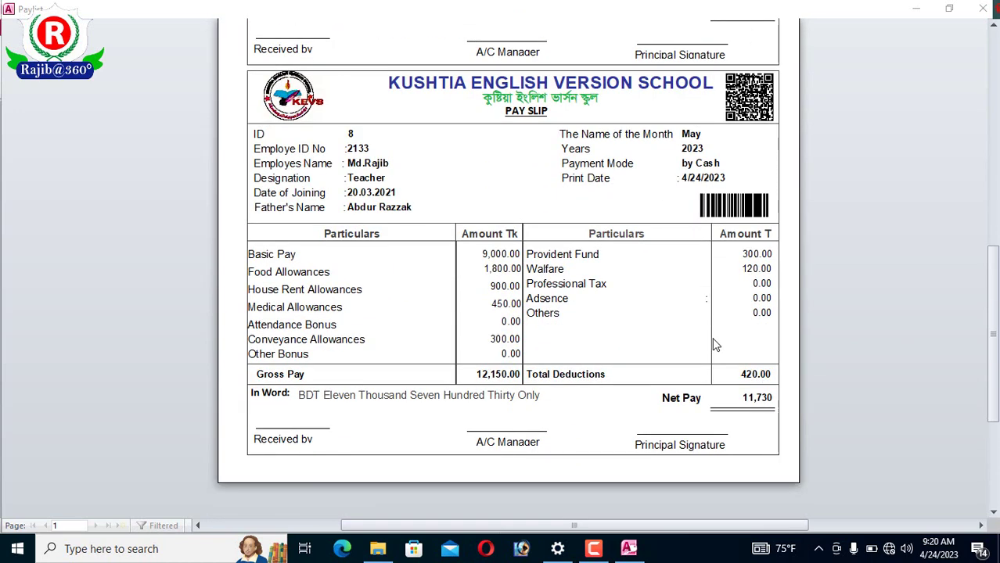
pyautogui.scroll(4, 766, 56)
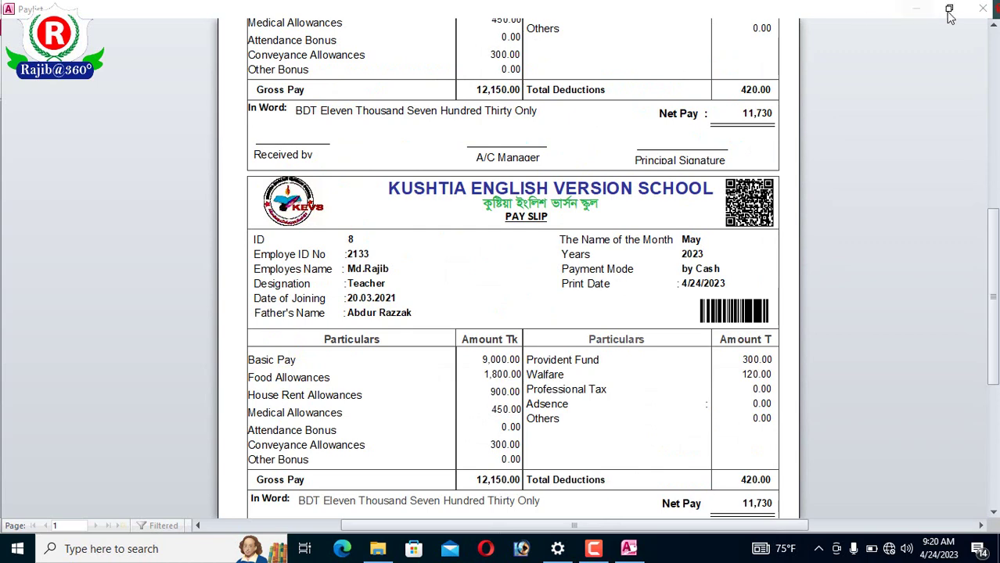
pyautogui.click(983, 8)
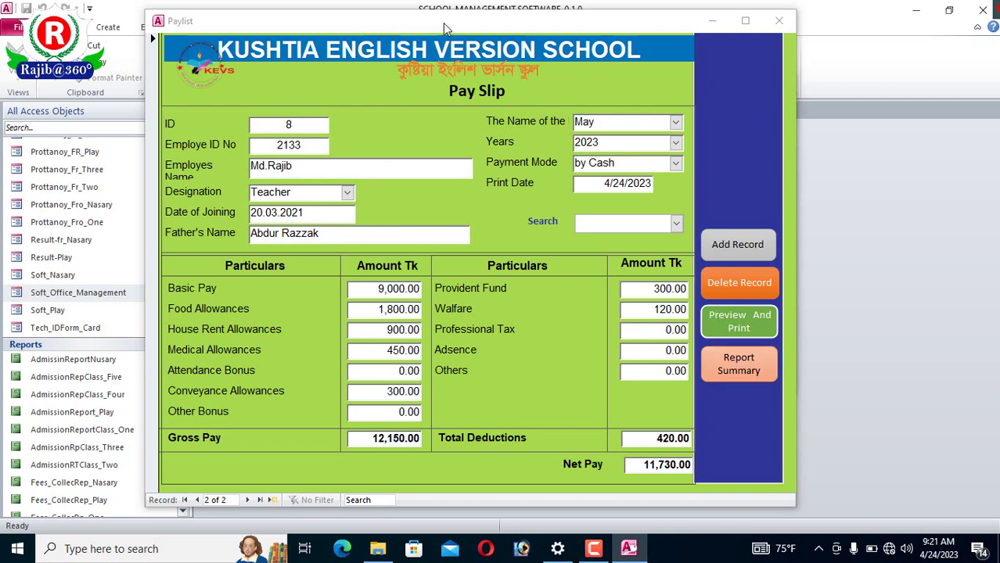
# - View the salary payroll summary report maximized and zoomed, then close it
pyautogui.click(757, 366)
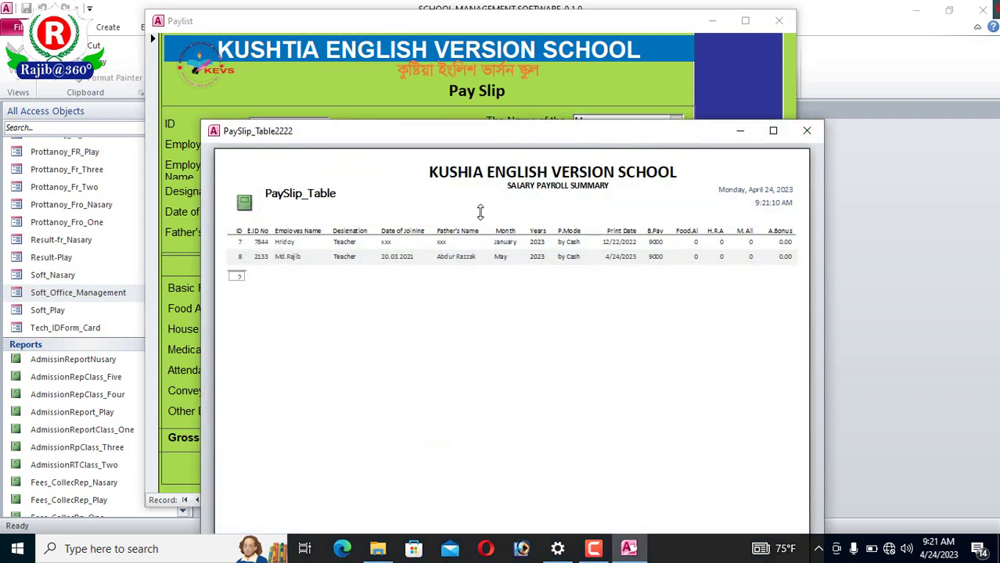
pyautogui.click(572, 286)
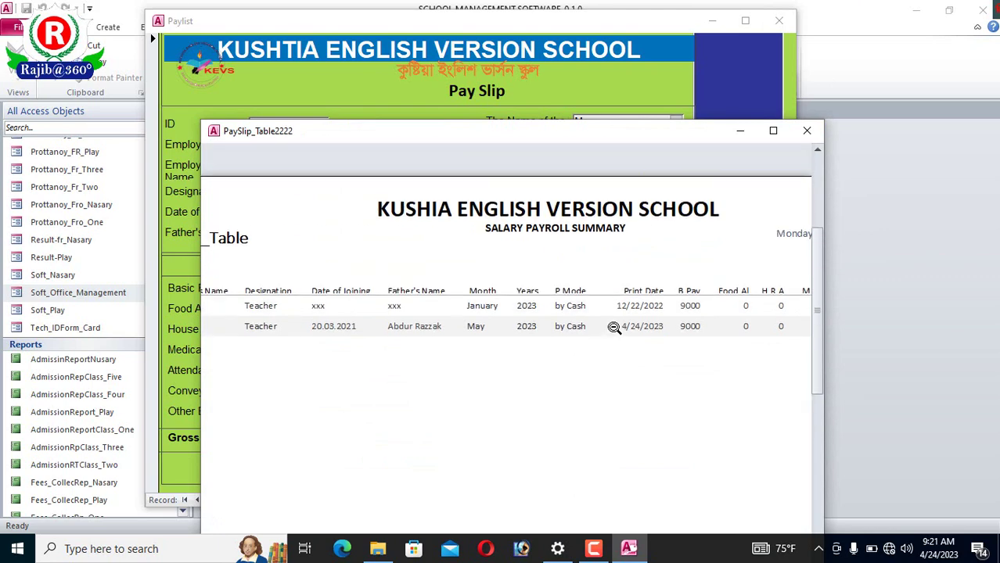
pyautogui.click(773, 131)
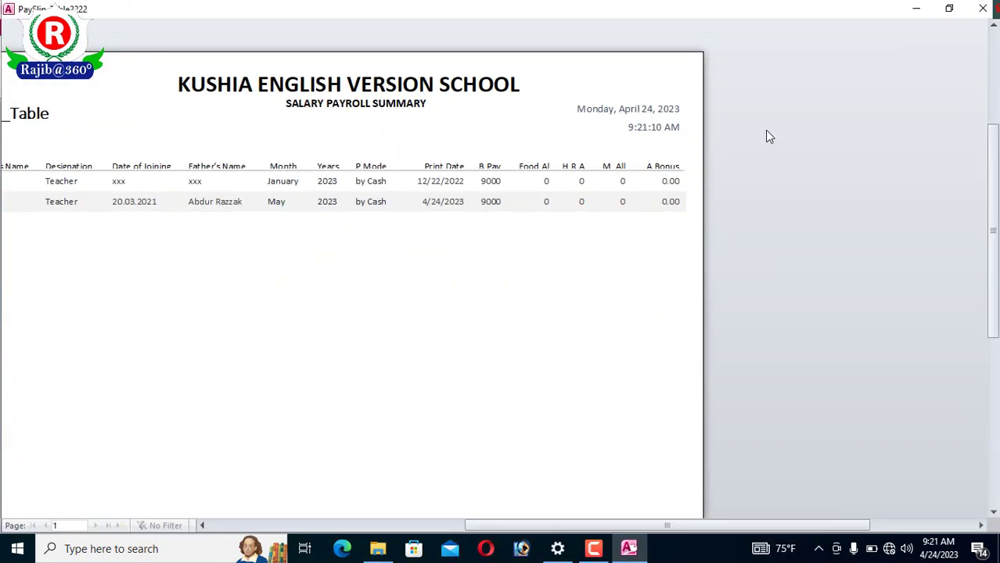
pyautogui.click(634, 213)
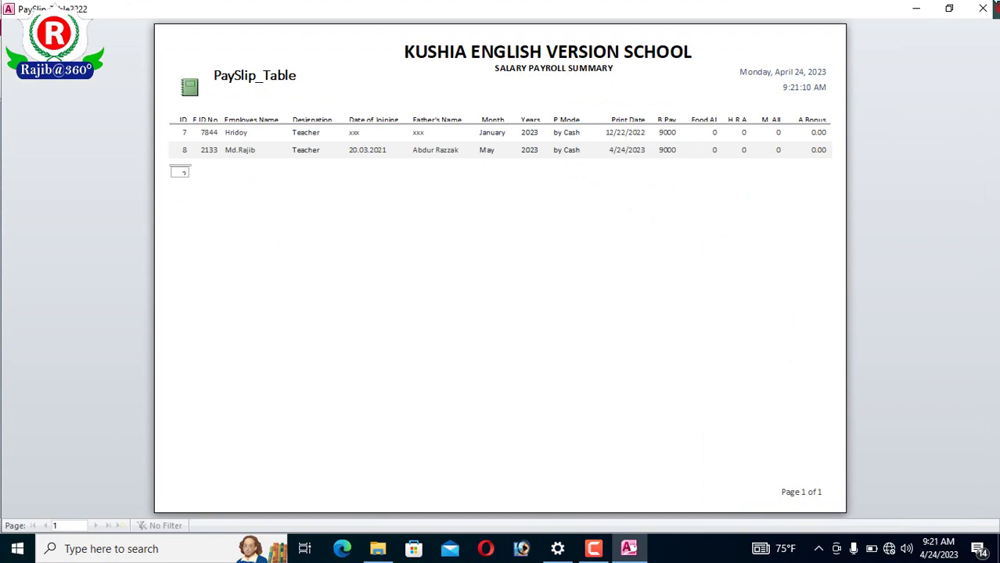
pyautogui.click(983, 8)
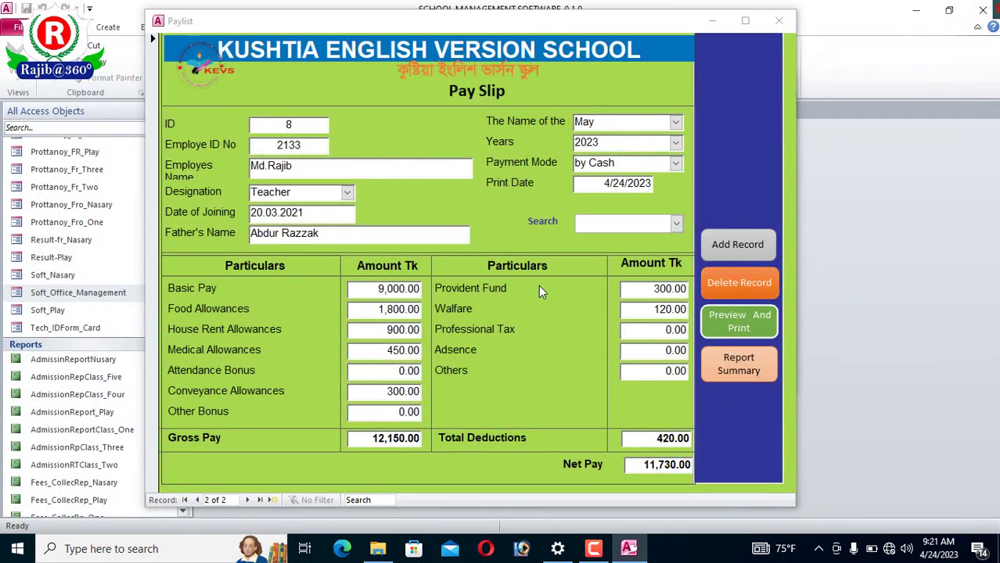
# - Start a blank pay slip record, close the Paylist form, and open the teachers' leave form
pyautogui.click(736, 251)
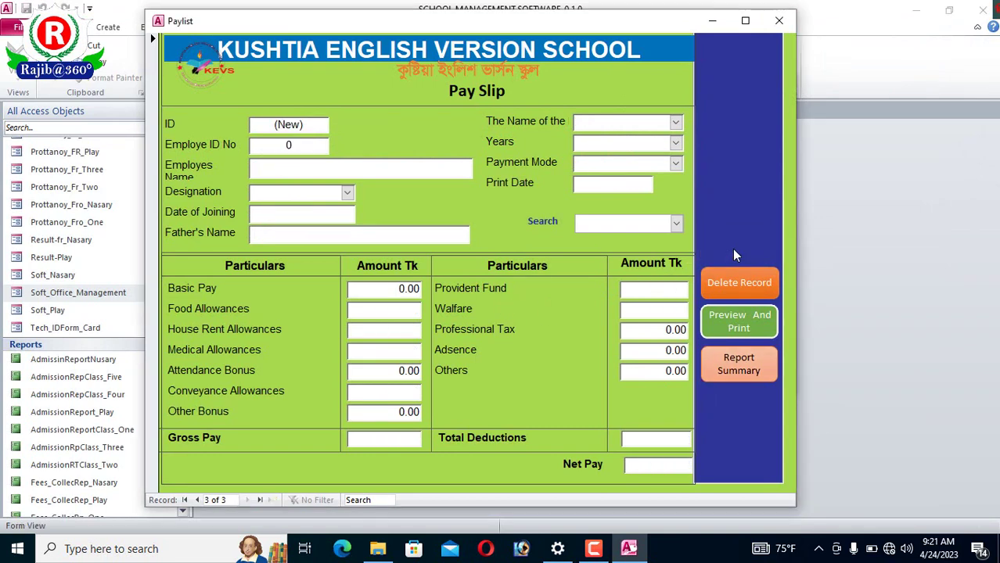
pyautogui.click(781, 20)
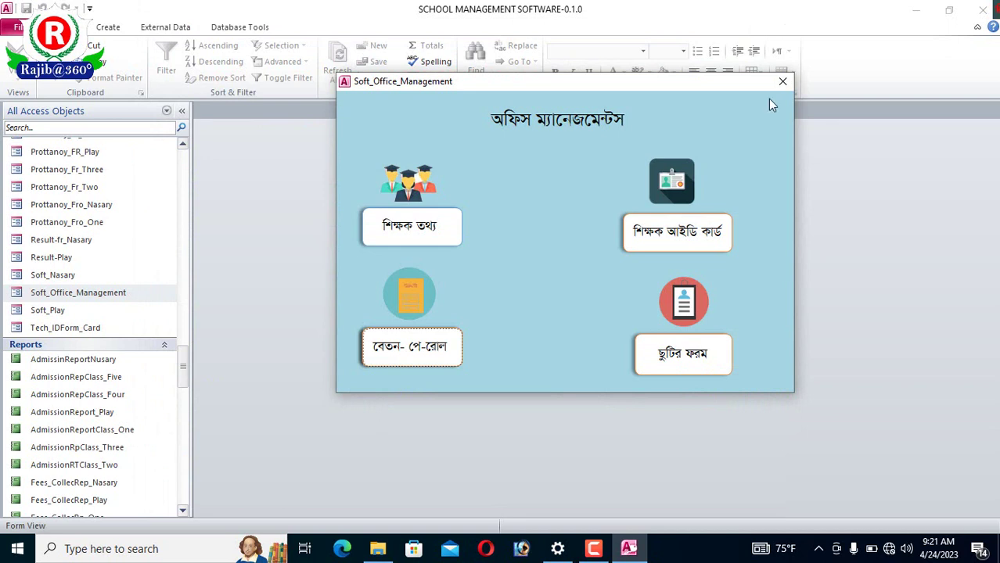
pyautogui.click(693, 360)
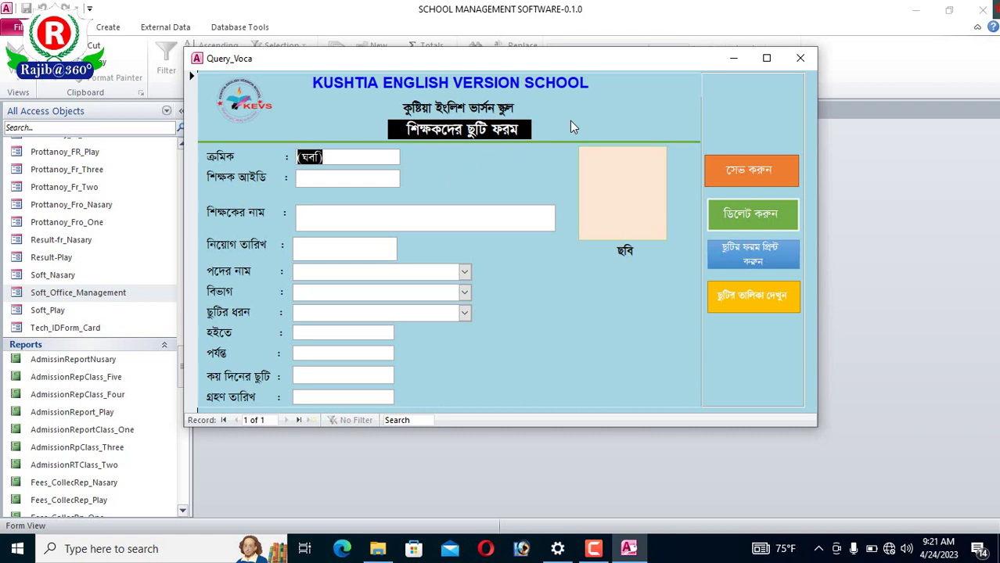
# - Enter the teacher's ID and name in Bangla on the leave form
pyautogui.click(394, 184)
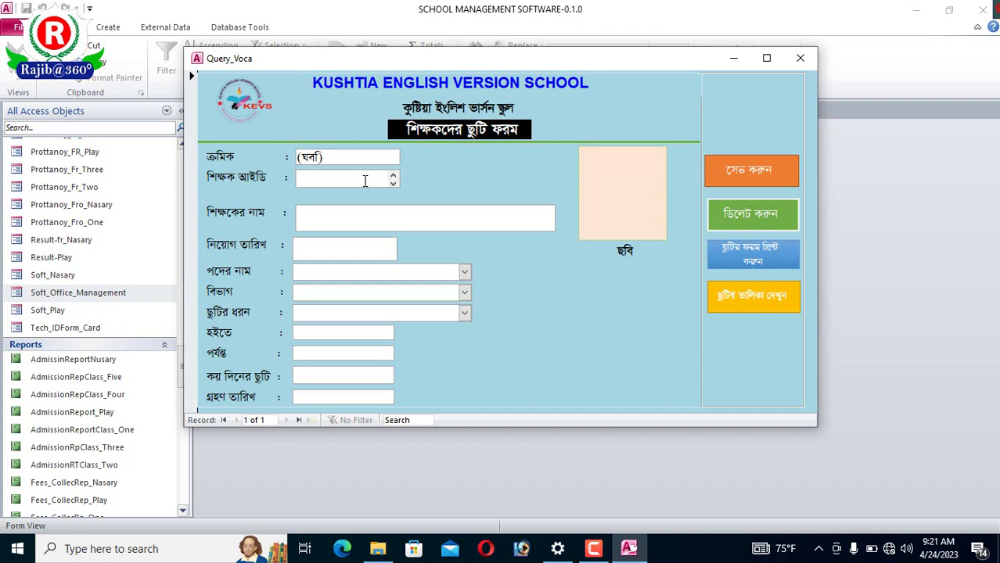
pyautogui.write('২৩৪৪')
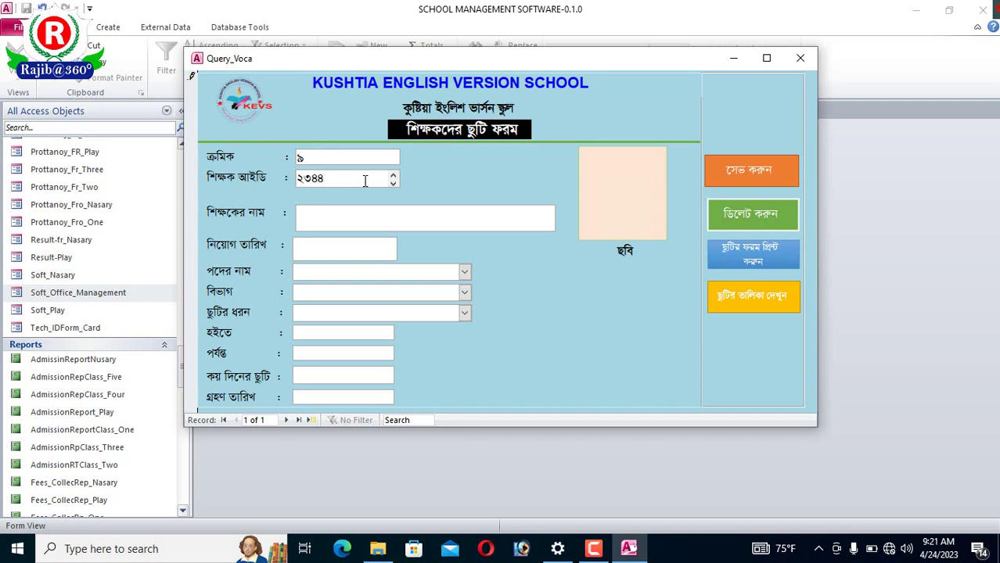
pyautogui.click(421, 215)
pyautogui.write('পসভ')
pyautogui.press('BackSpace')
pyautogui.press('BackSpace')
pyautogui.press('BackSpace')
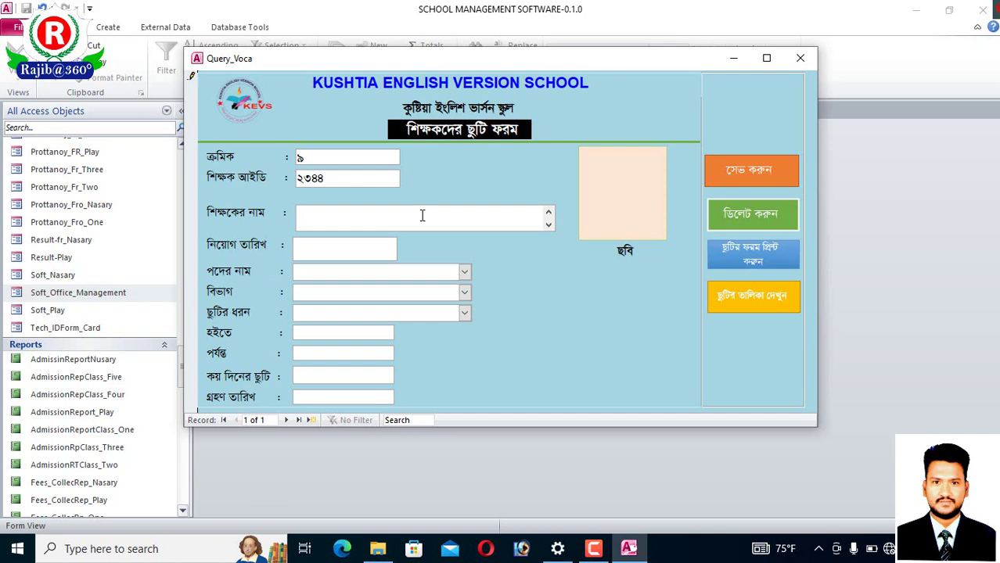
pyautogui.write('মা')
pyautogui.press('BackSpace')
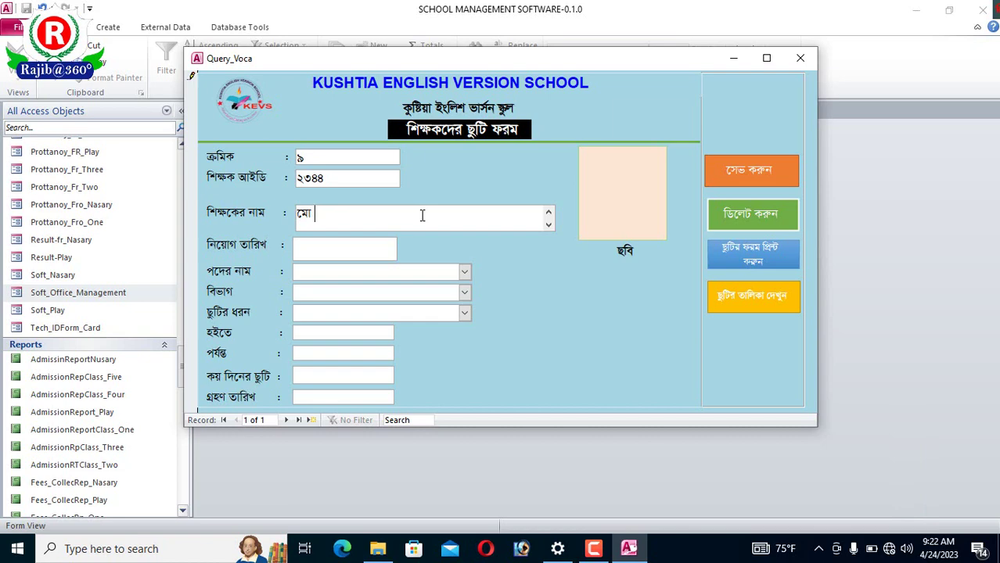
pyautogui.write('রা')
pyautogui.write('হি')
pyautogui.press('BackSpace')
pyautogui.press('BackSpace')
pyautogui.write('জিব')
# - Set joining date ২১.০৪.২০২১, post সহ-কারী শিক্ষক and department বাংলা
pyautogui.click(374, 249)
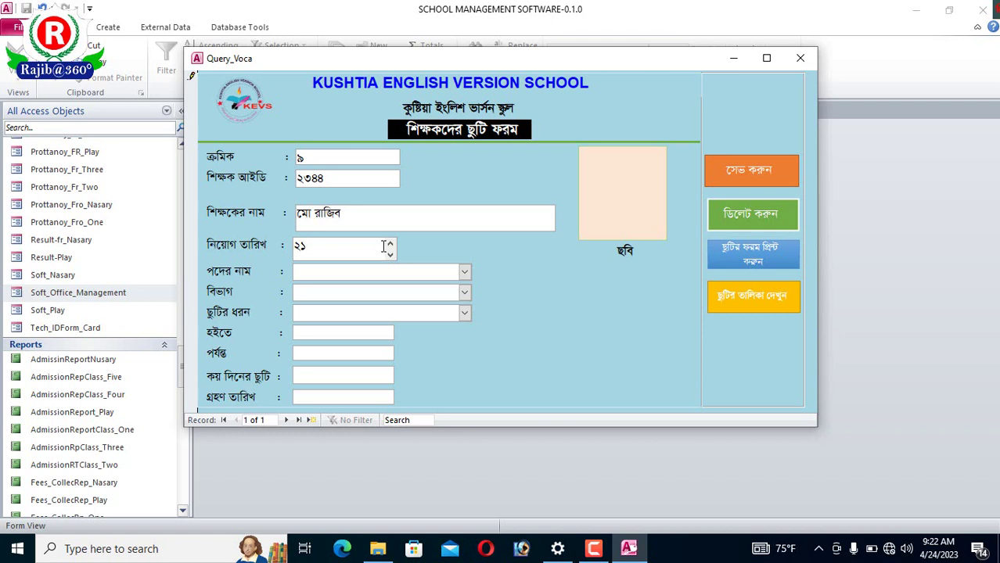
pyautogui.write('২১.০৪.২০২১')
pyautogui.click(466, 272)
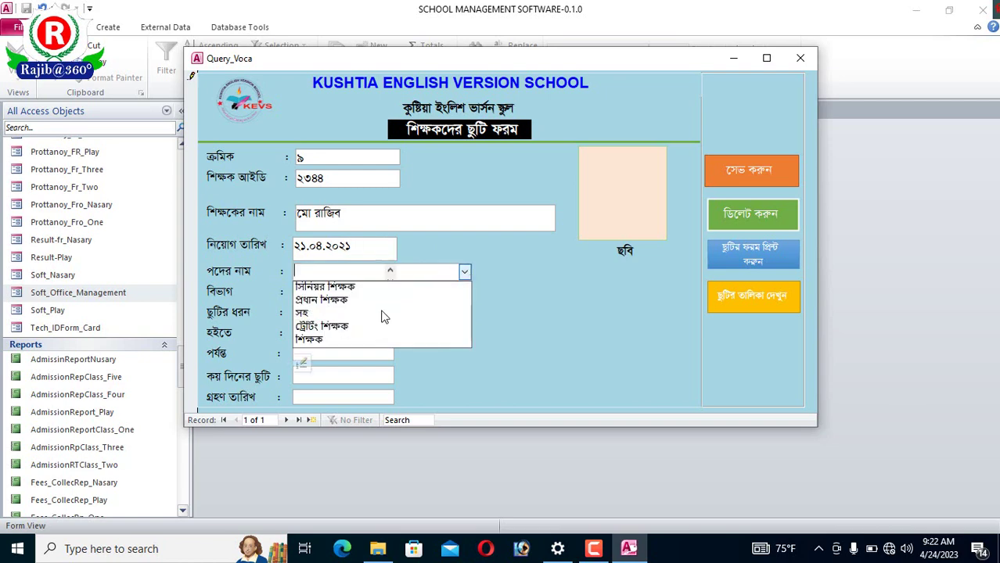
pyautogui.click(383, 313)
pyautogui.click(464, 292)
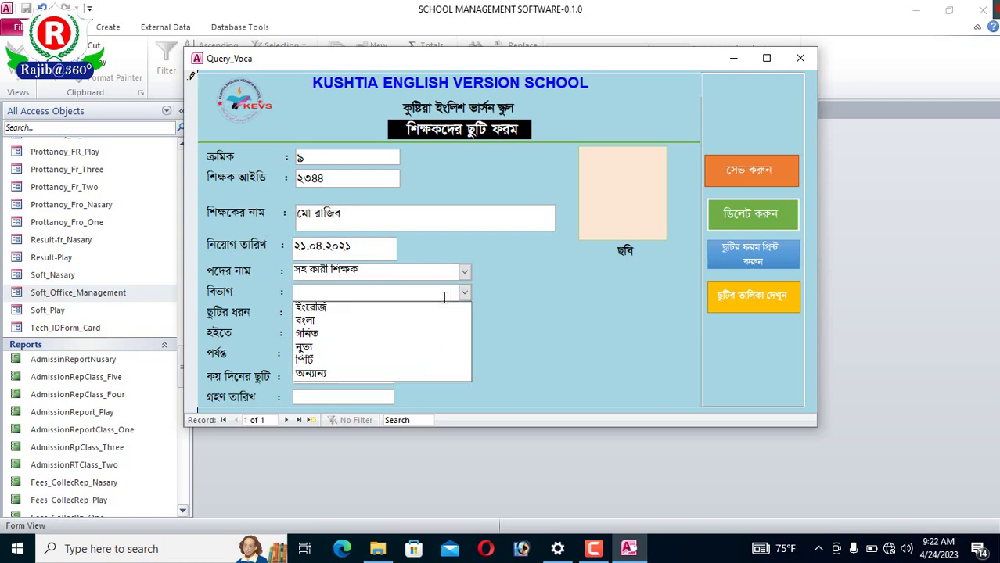
pyautogui.click(307, 321)
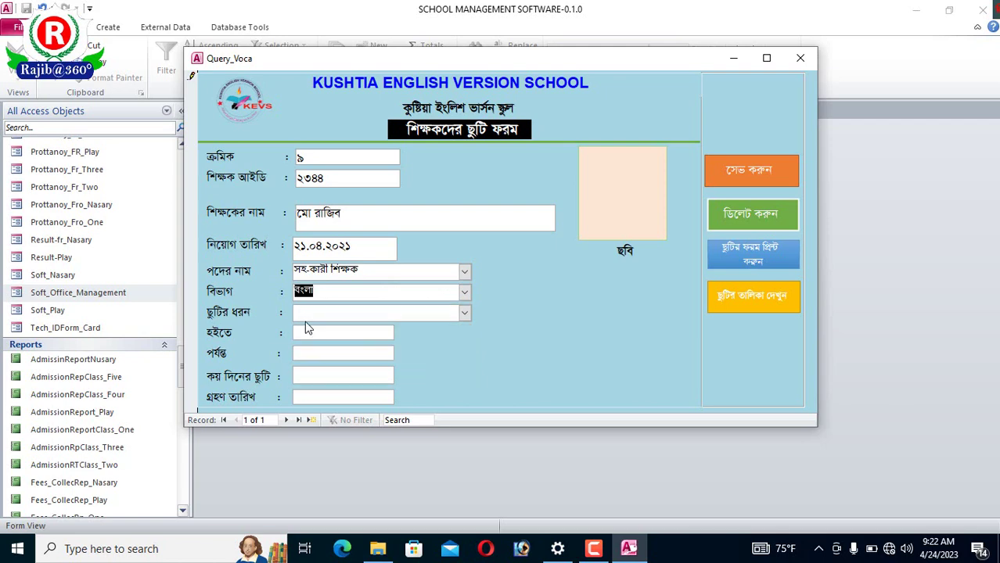
# - Set leave type চিকিৎসা with leave dates 4/22/2023 to 4/24/2023
pyautogui.click(463, 312)
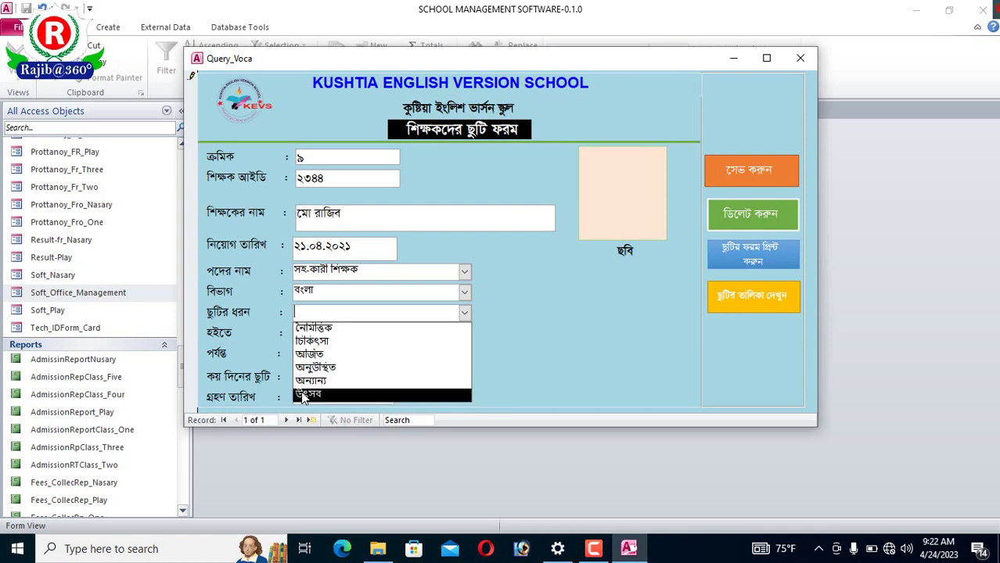
pyautogui.click(328, 344)
pyautogui.click(353, 331)
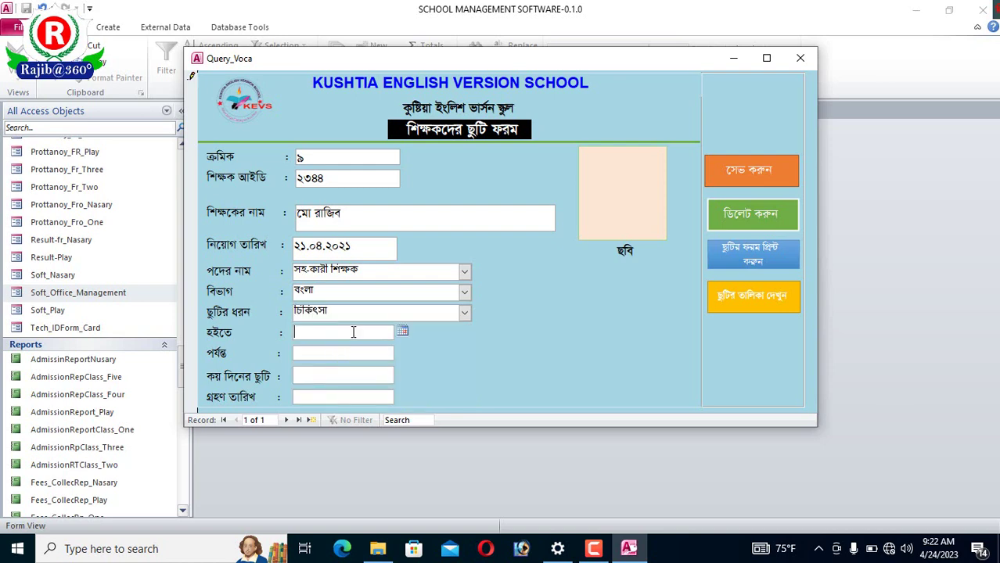
pyautogui.click(403, 331)
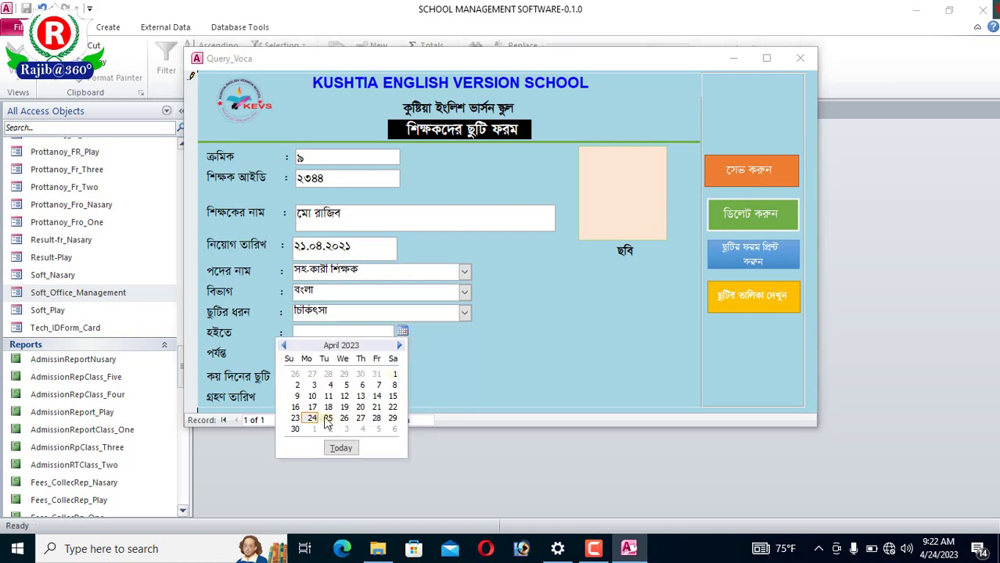
pyautogui.click(394, 407)
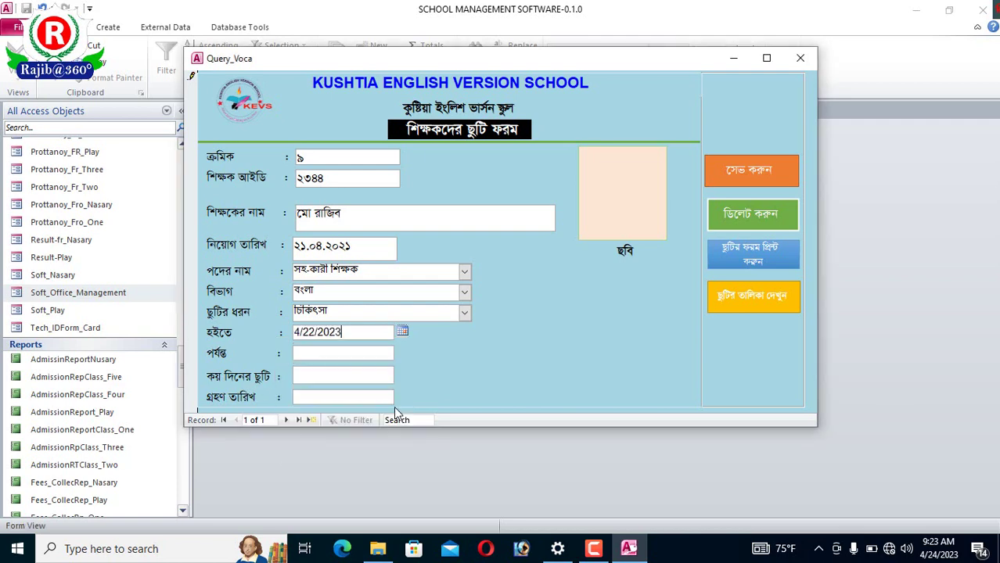
pyautogui.click(376, 354)
pyautogui.click(402, 354)
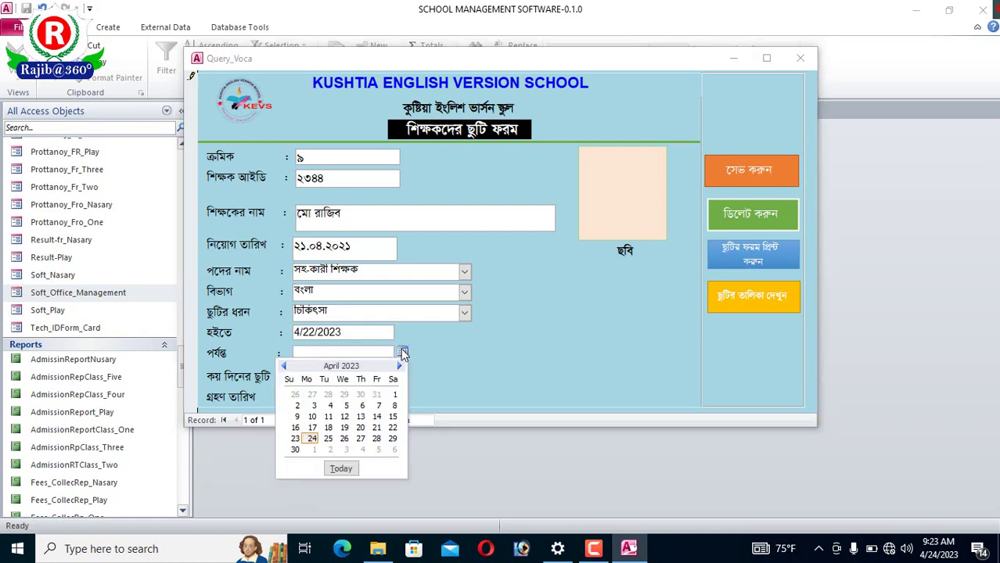
pyautogui.click(311, 438)
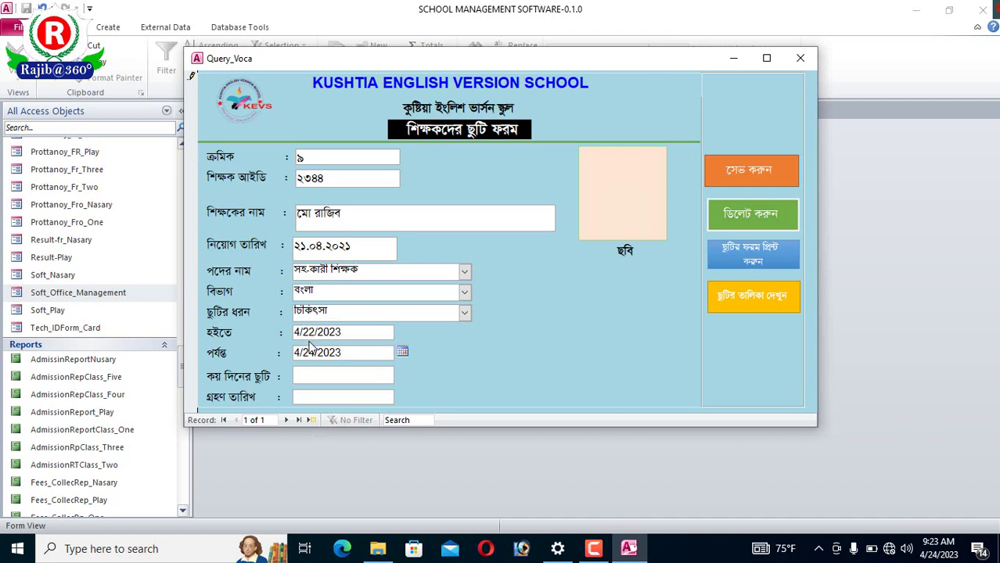
# - Enter ০৩ leave days and receipt date 4/24/2023
pyautogui.click(327, 377)
pyautogui.write('০৩')
pyautogui.click(371, 398)
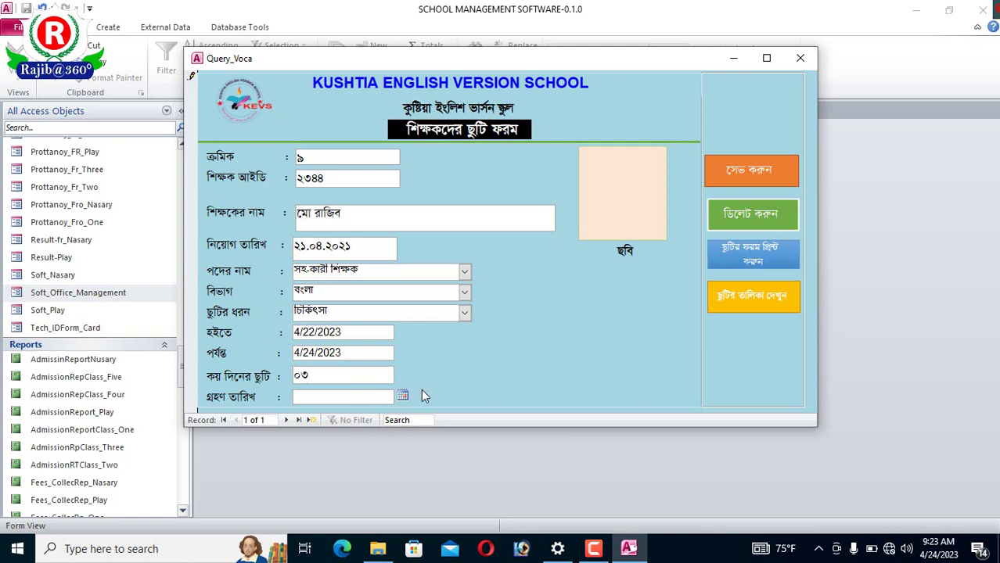
pyautogui.click(404, 396)
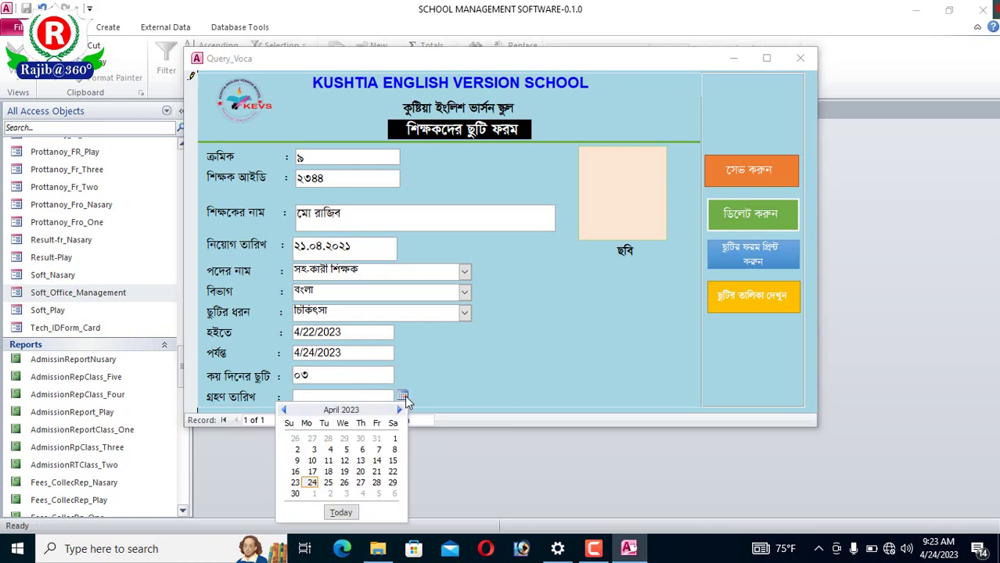
pyautogui.click(313, 483)
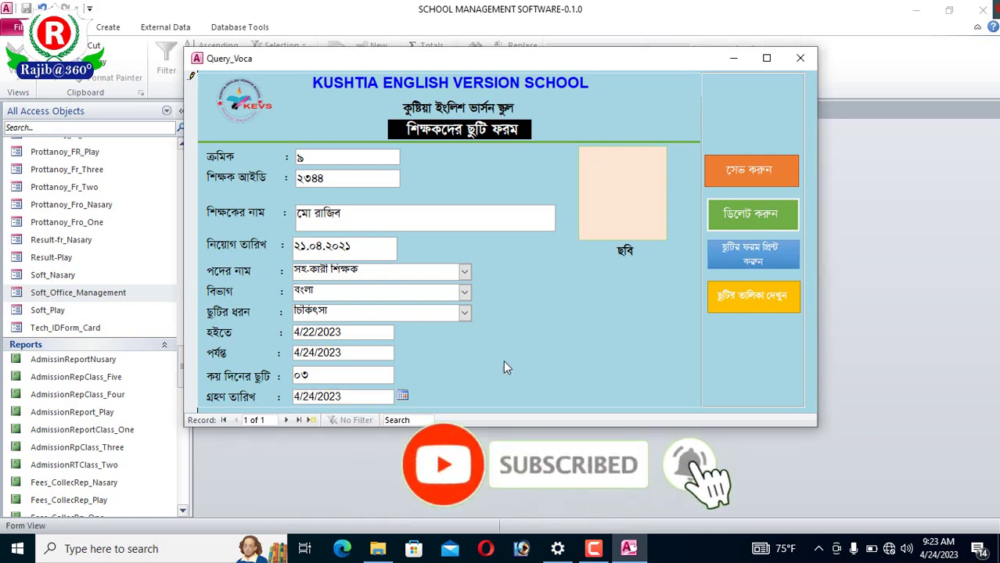
pyautogui.click(636, 169)
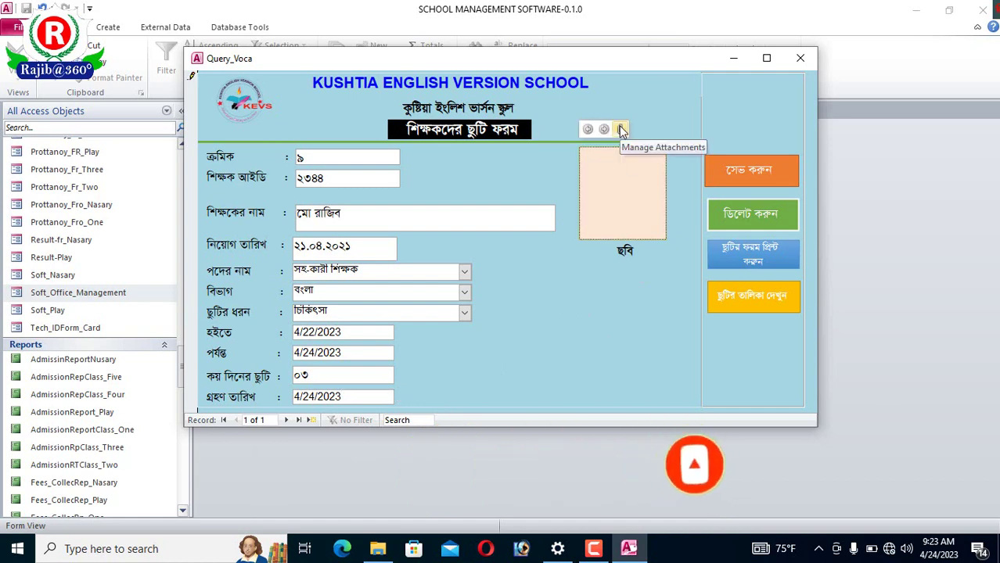
pyautogui.click(620, 129)
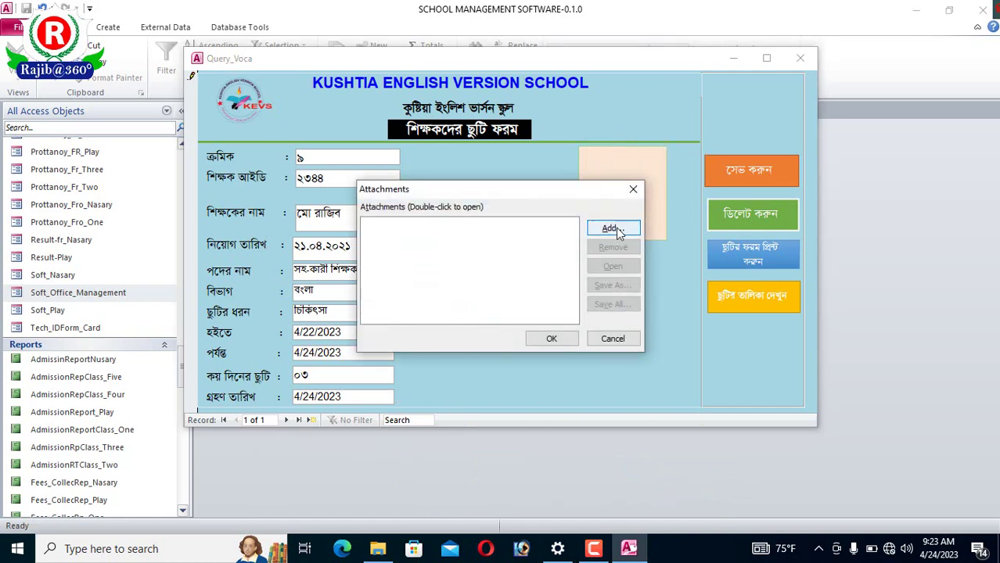
pyautogui.click(633, 189)
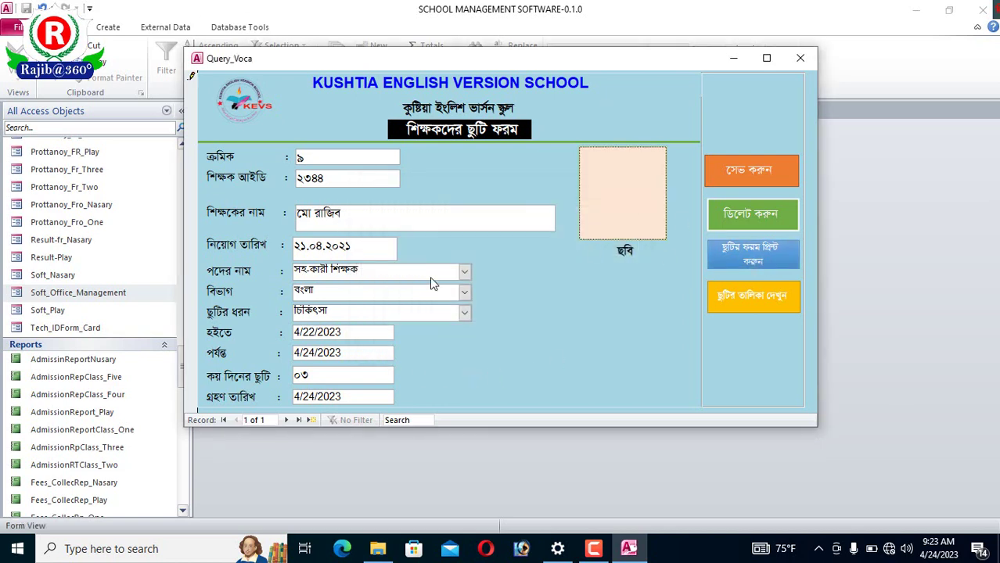
pyautogui.click(765, 261)
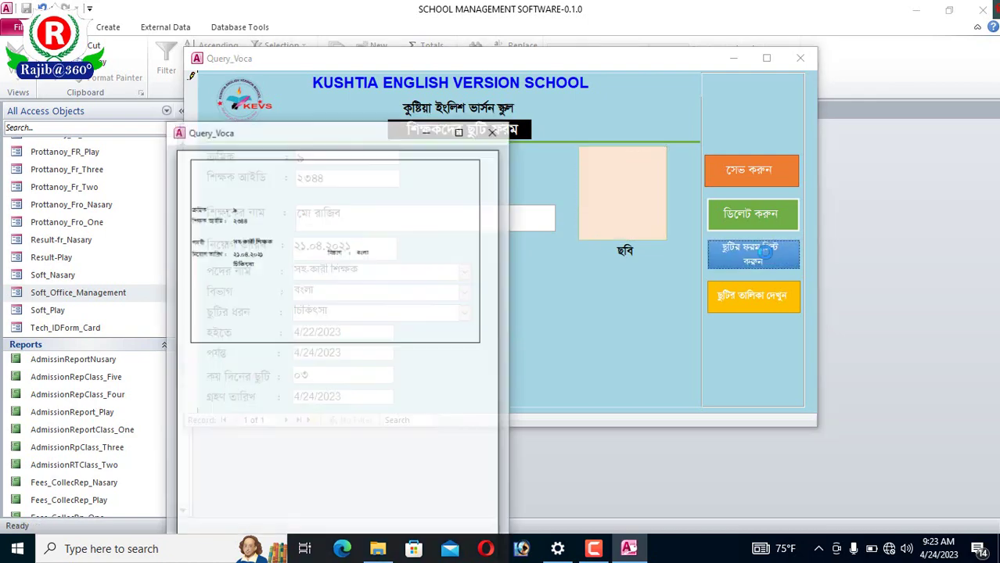
pyautogui.click(460, 130)
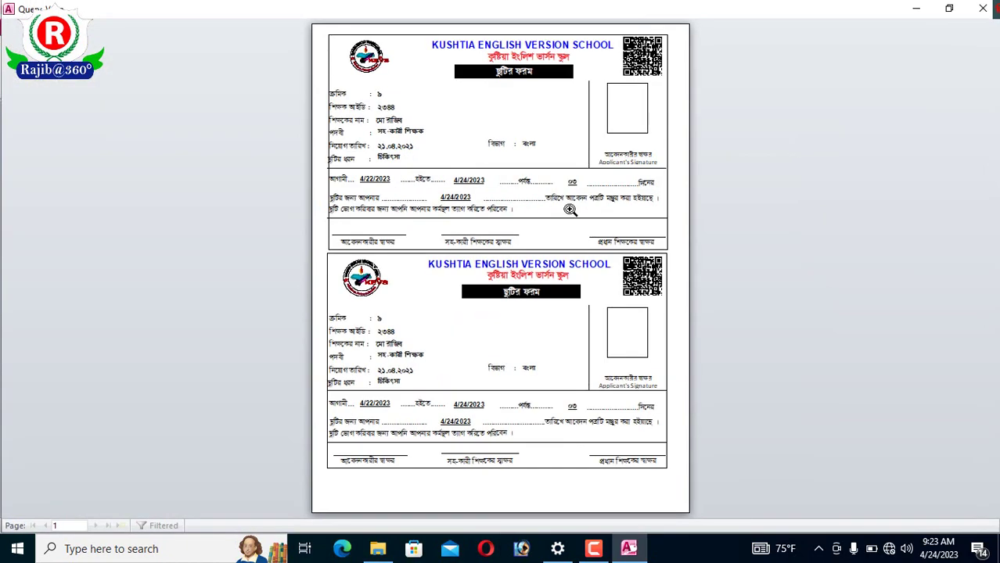
pyautogui.click(570, 211)
pyautogui.scroll(2, 556, 291)
pyautogui.click(495, 146)
pyautogui.click(509, 153)
pyautogui.scroll(2, 568, 308)
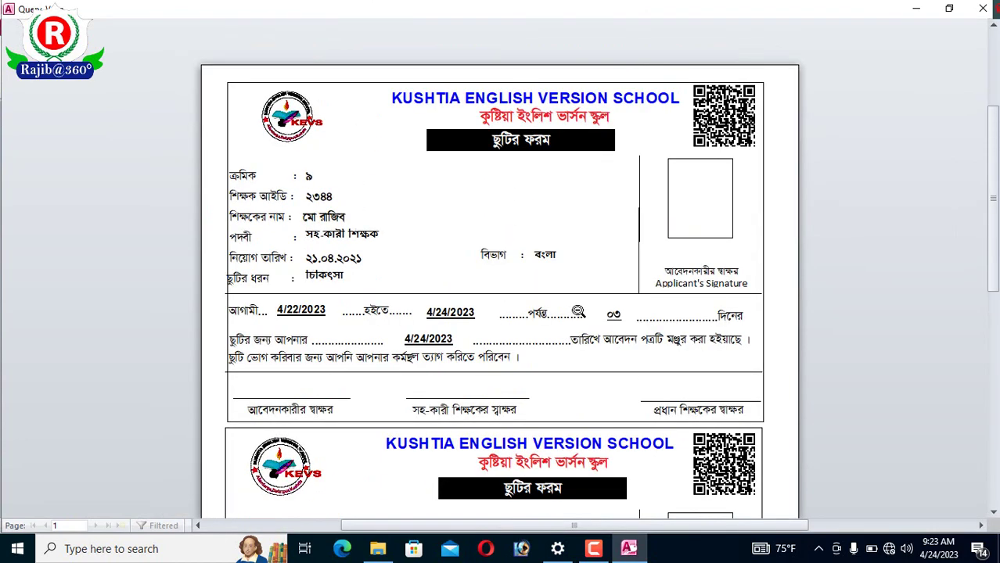
pyautogui.scroll(1, 301, 157)
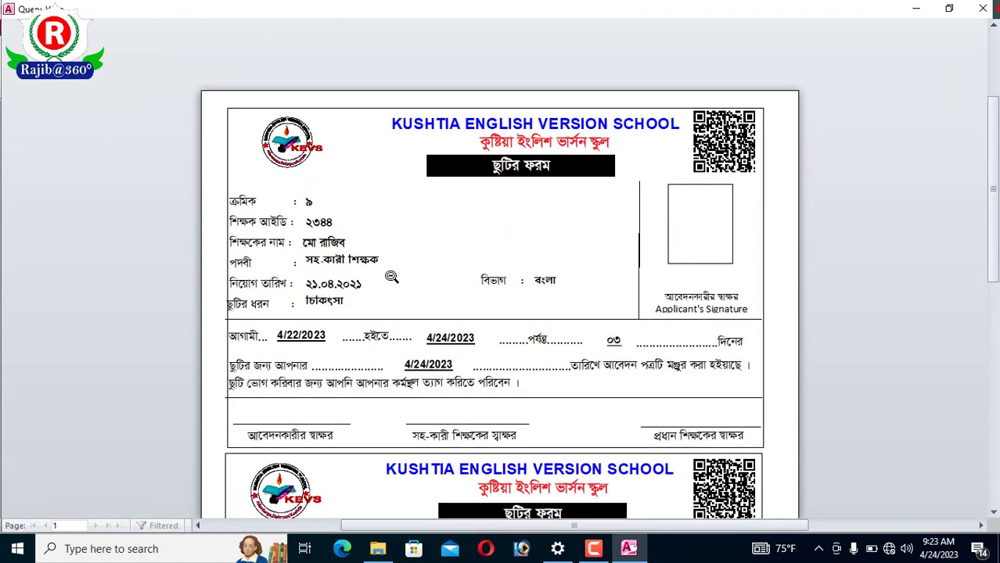
pyautogui.scroll(-4, 272, 387)
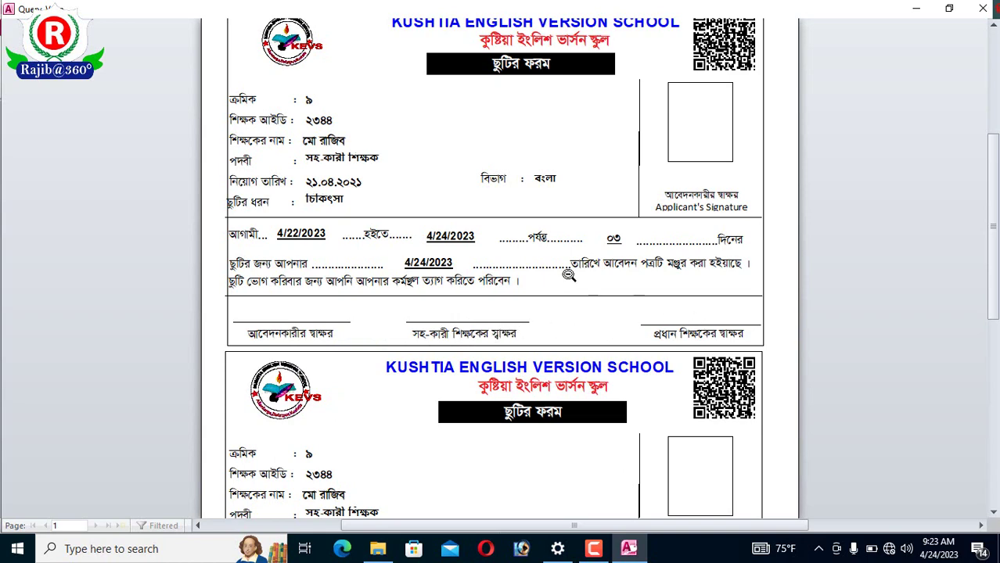
pyautogui.scroll(1, 560, 271)
pyautogui.scroll(-5, 560, 271)
pyautogui.scroll(-10, 560, 271)
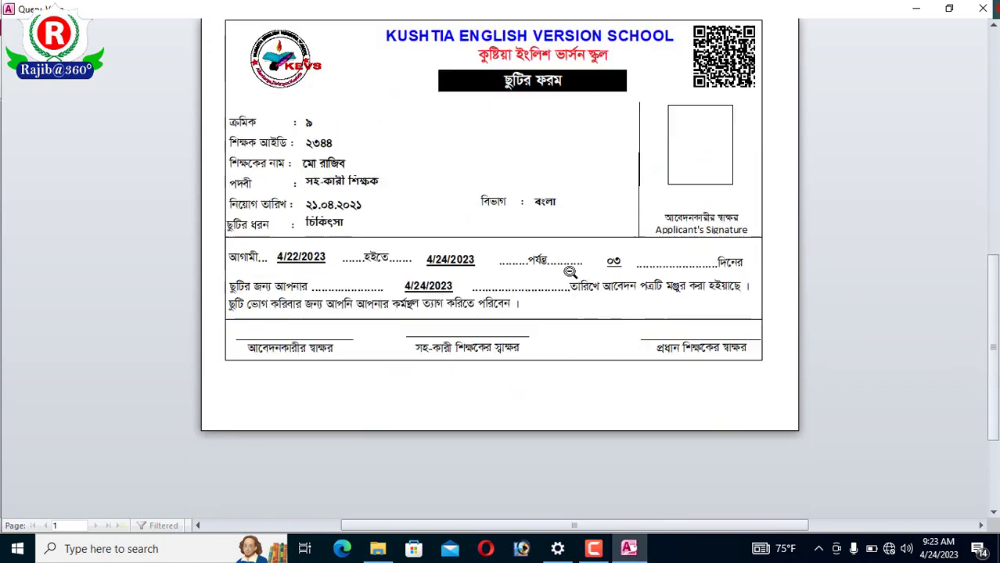
pyautogui.scroll(10, 563, 271)
pyautogui.scroll(-1, 570, 273)
pyautogui.scroll(4, 569, 273)
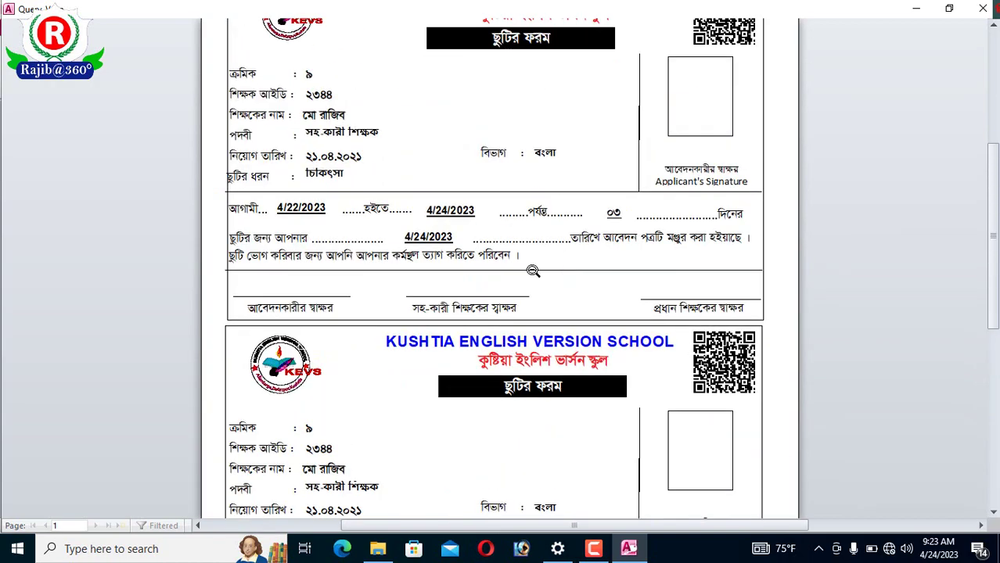
pyautogui.scroll(1, 190, 309)
pyautogui.scroll(3, 576, 314)
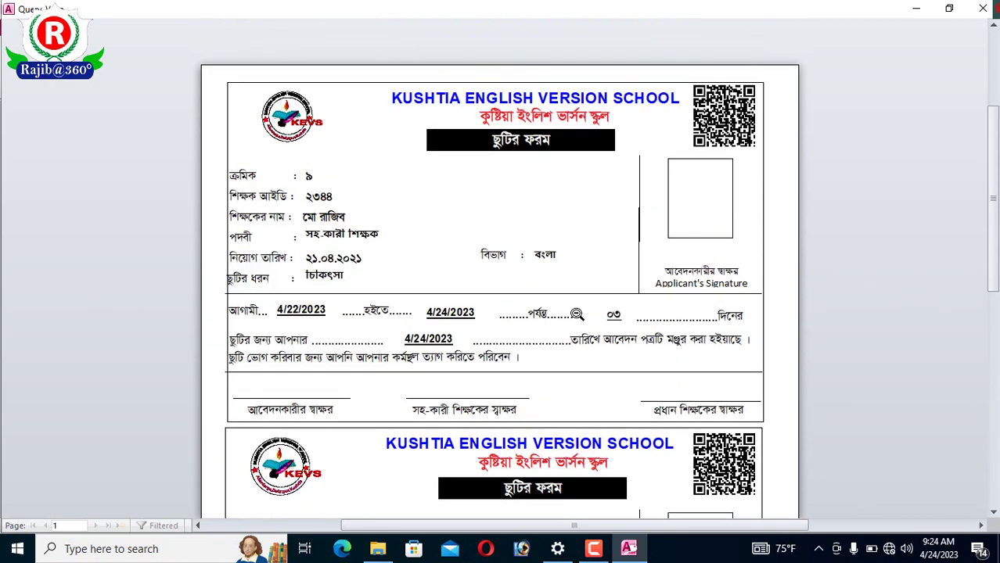
pyautogui.scroll(4, 579, 313)
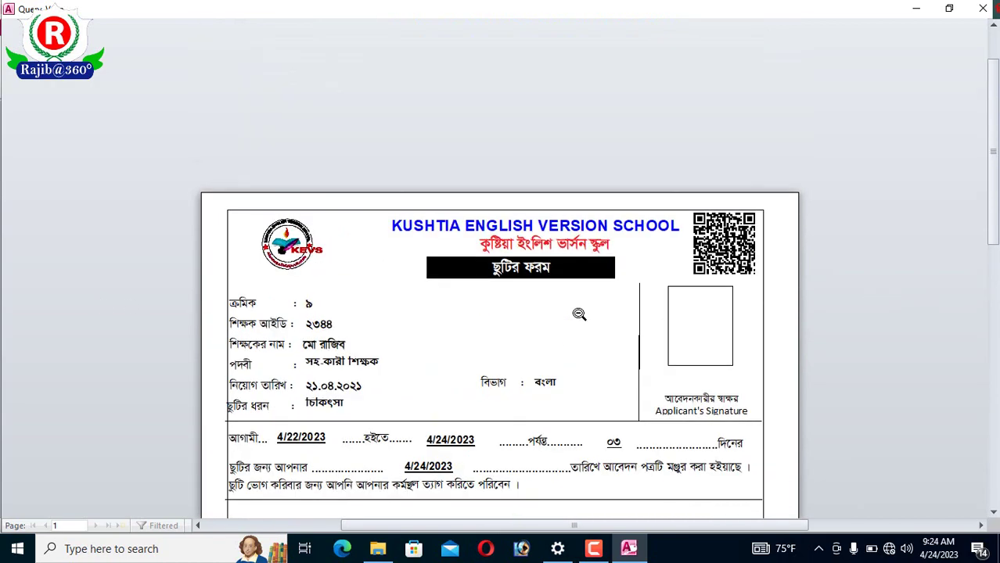
pyautogui.scroll(-3, 579, 314)
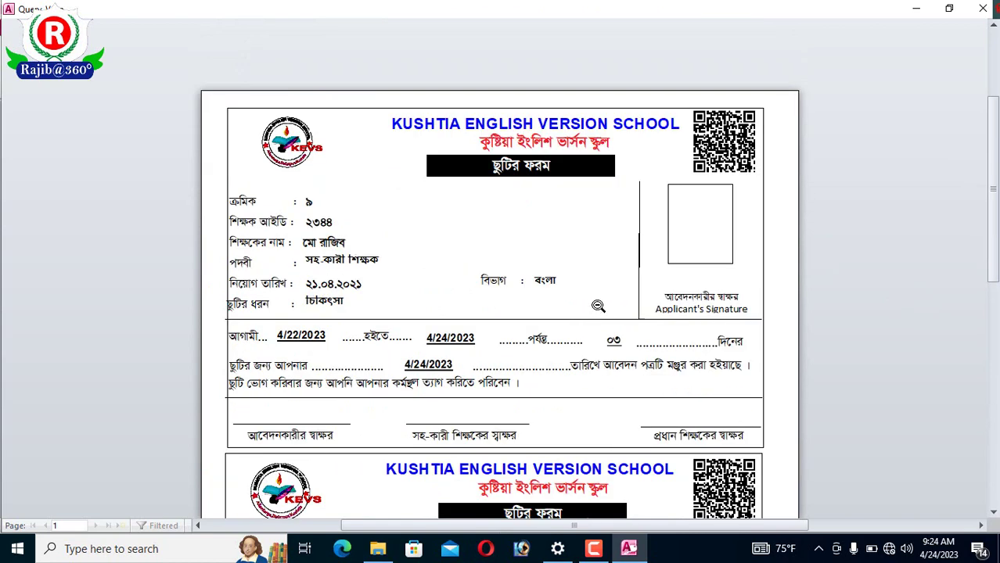
pyautogui.scroll(-15, 610, 301)
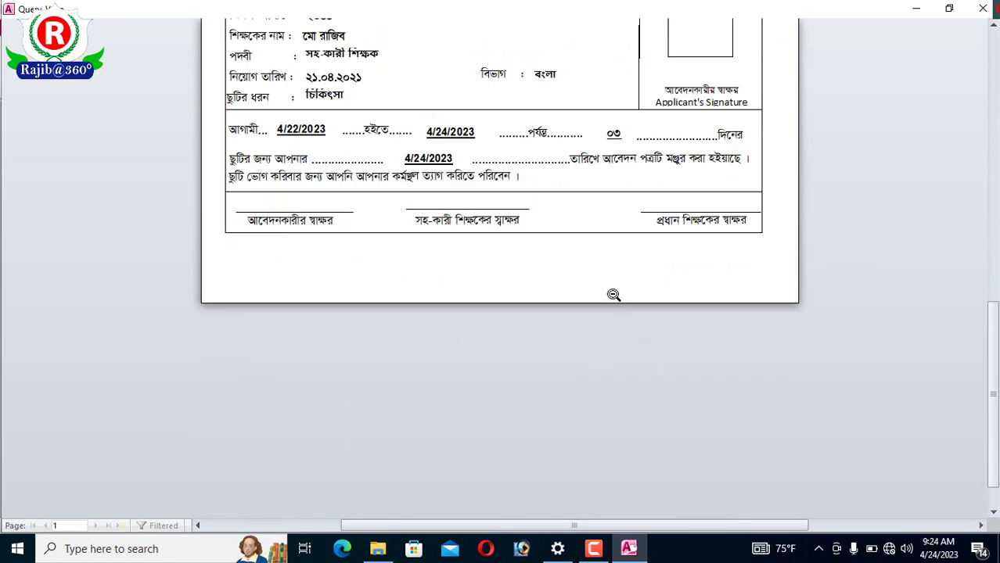
pyautogui.click(984, 8)
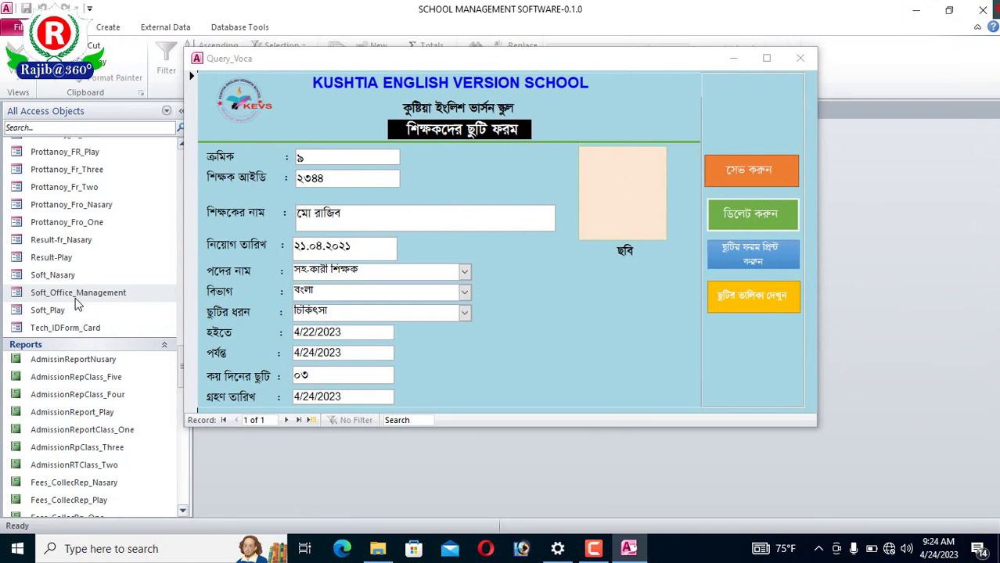
# - Preview the printable leave form again and close the preview
pyautogui.click(763, 256)
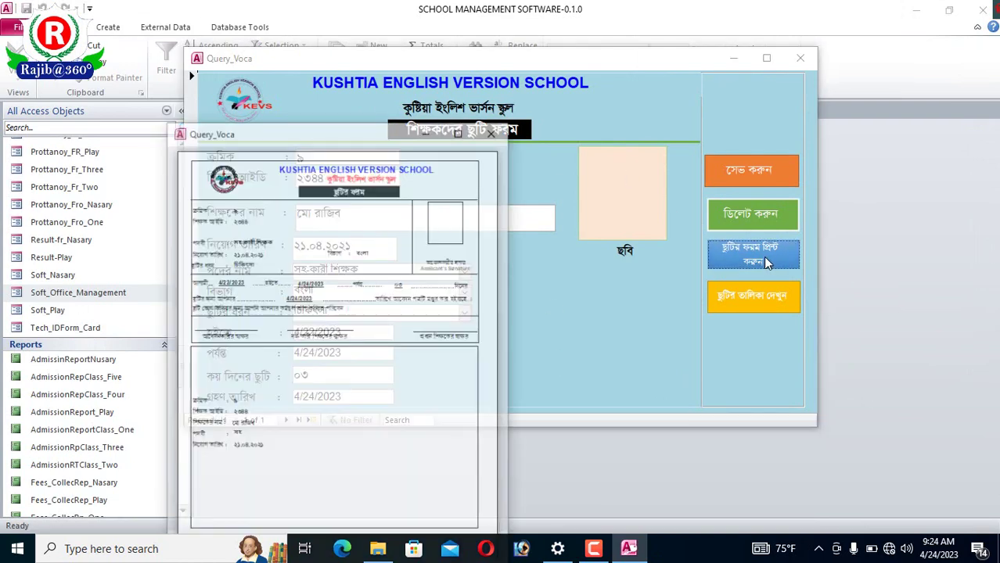
pyautogui.click(494, 131)
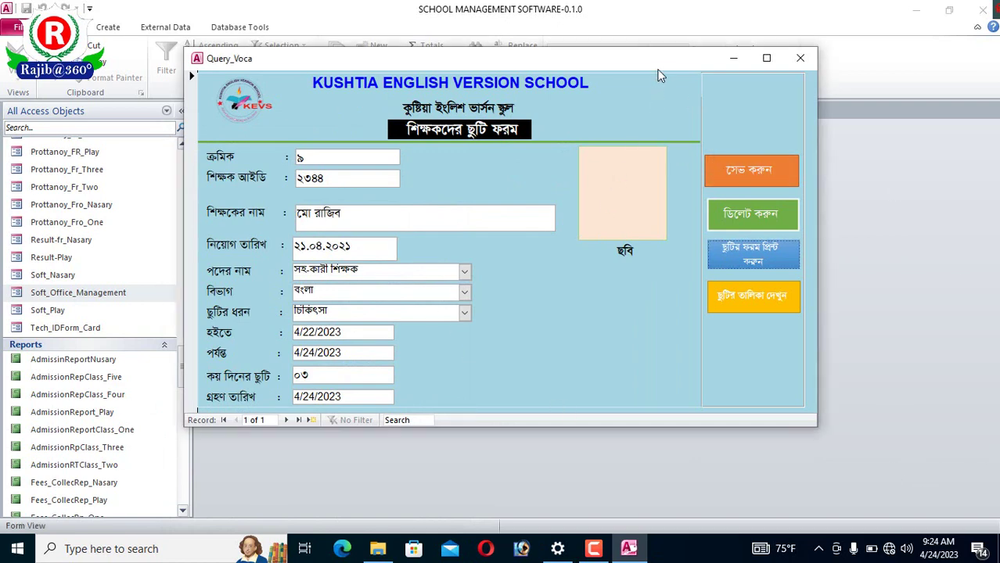
pyautogui.moveTo(658, 69); pyautogui.dragTo(671, 106)
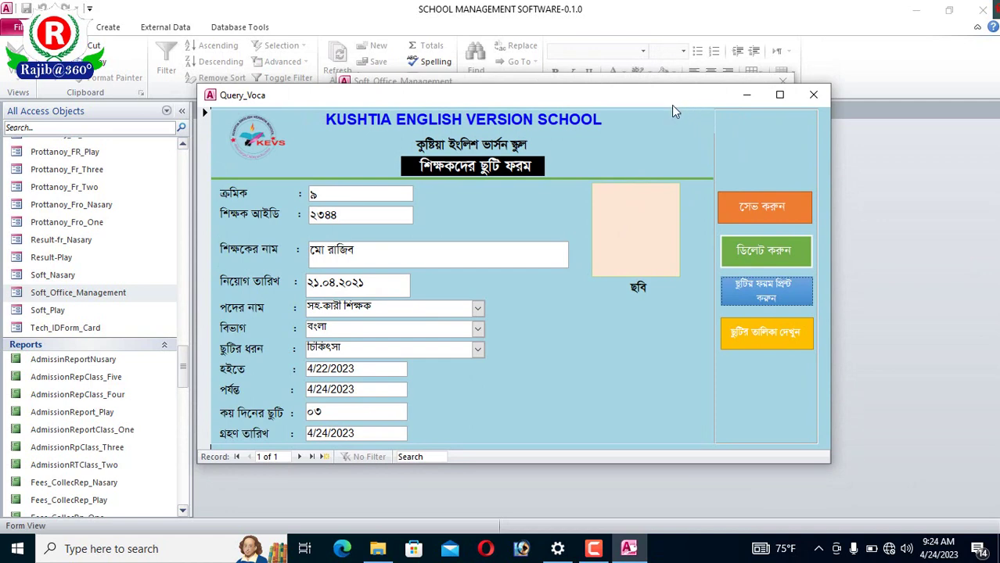
# - Open the Query_Voca1 leave list showing the চিকিৎসা leave for 4/22–4/24/2023
pyautogui.click(771, 341)
pyautogui.moveTo(599, 129); pyautogui.dragTo(547, 58)
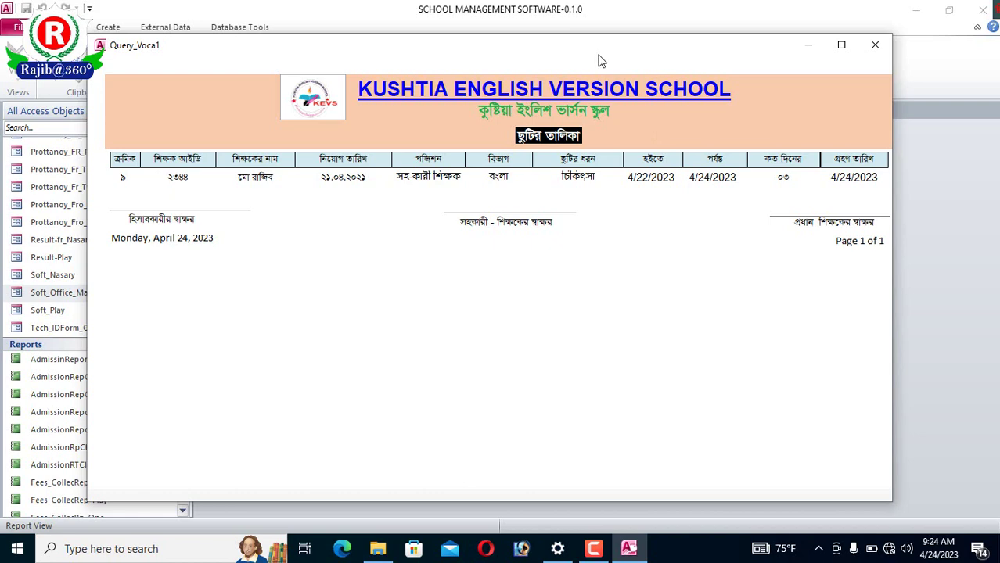
pyautogui.moveTo(593, 47); pyautogui.dragTo(571, 209)
pyautogui.moveTo(638, 212); pyautogui.dragTo(636, 74)
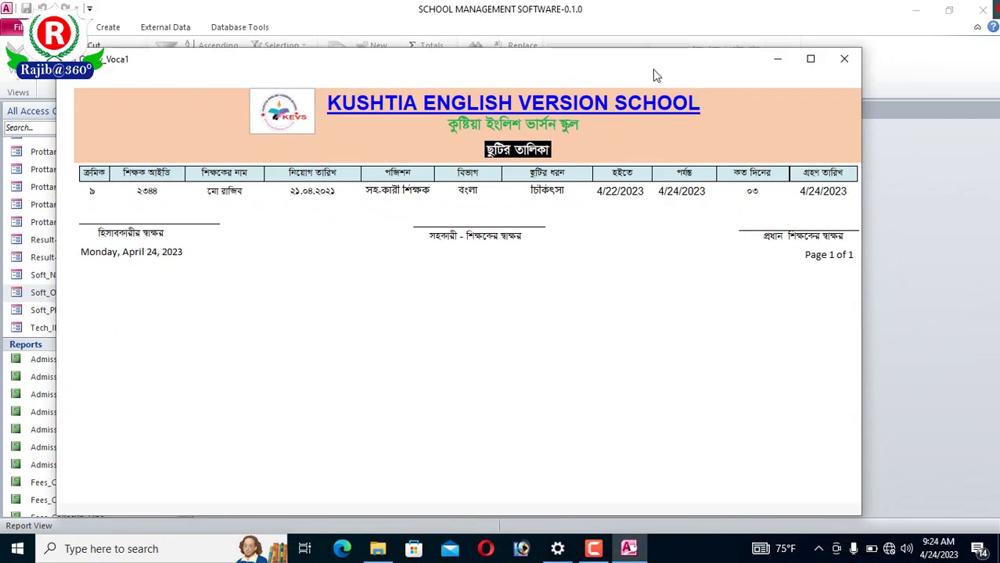
# - Close the leave list report, save Md. Rajib's leave entry, and close the Query_Voca leave form
pyautogui.click(844, 59)
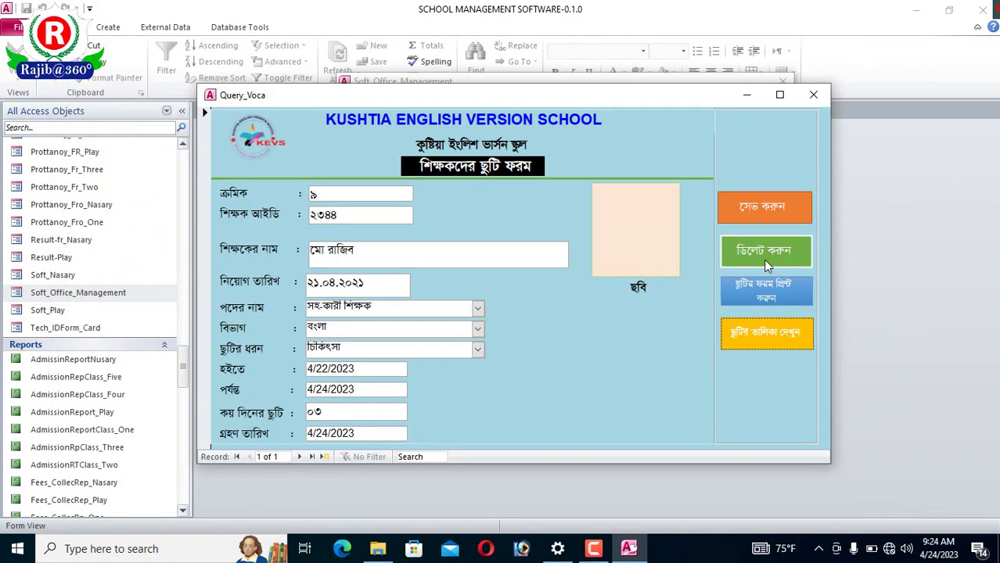
pyautogui.click(765, 213)
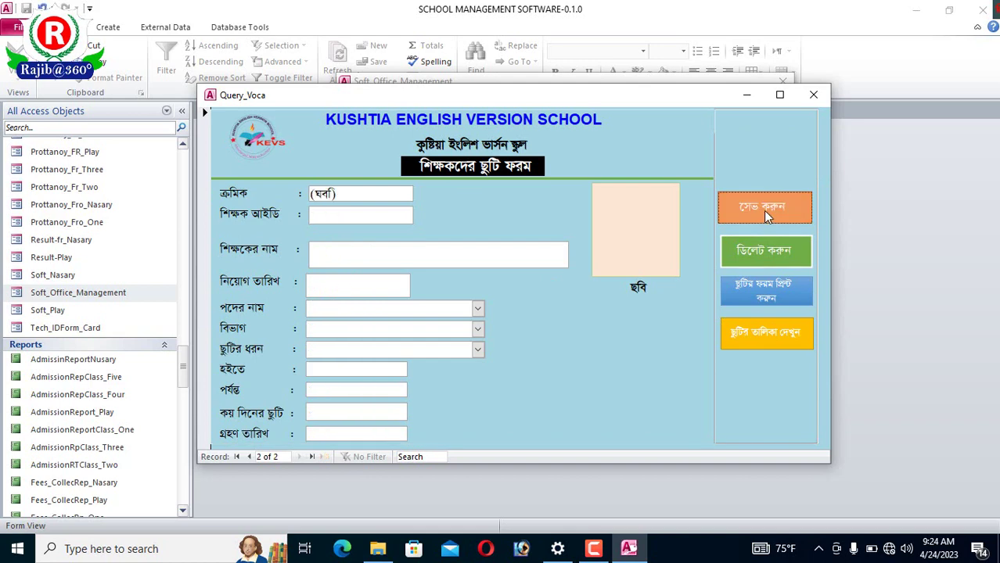
pyautogui.click(811, 95)
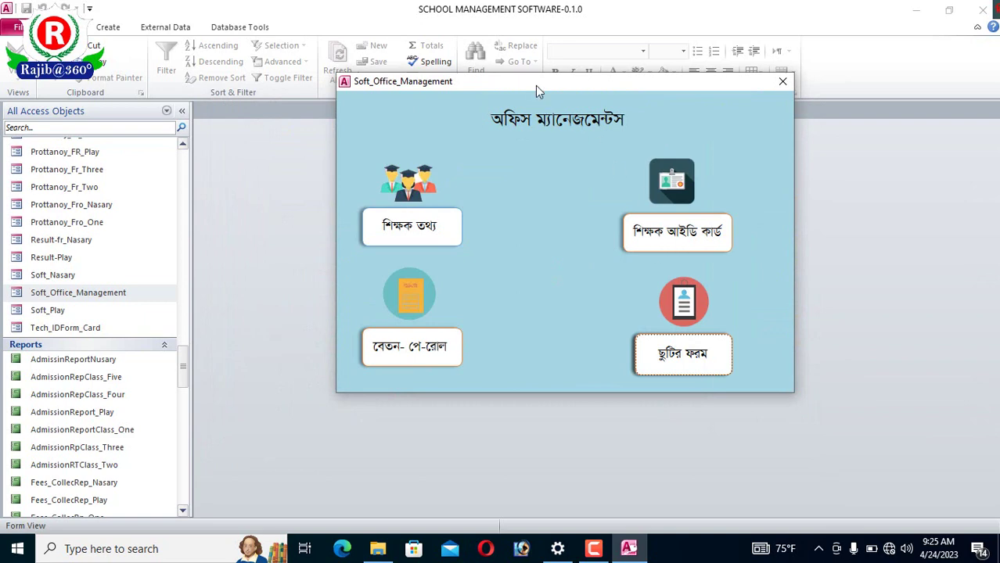
pyautogui.moveTo(535, 91); pyautogui.dragTo(518, 168)
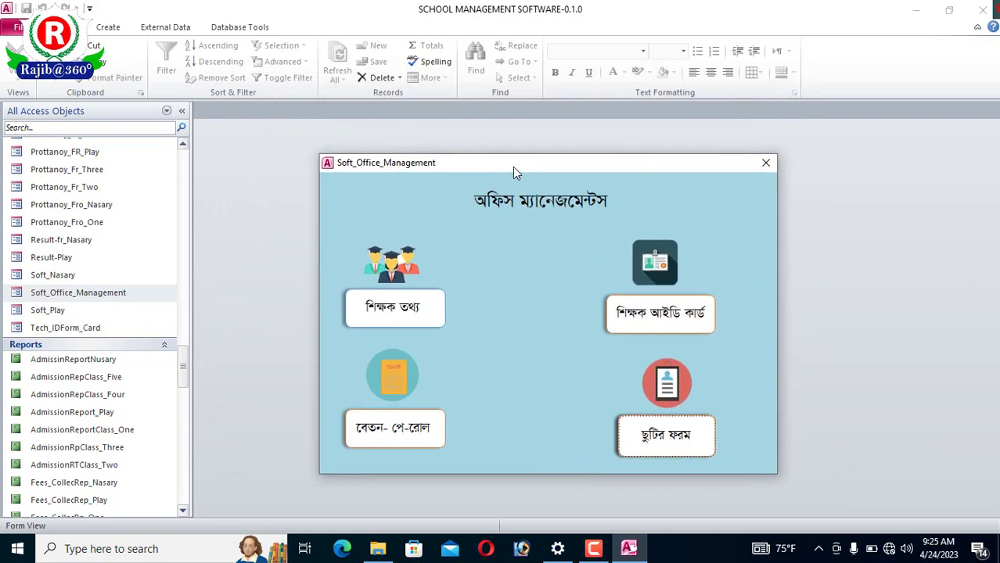